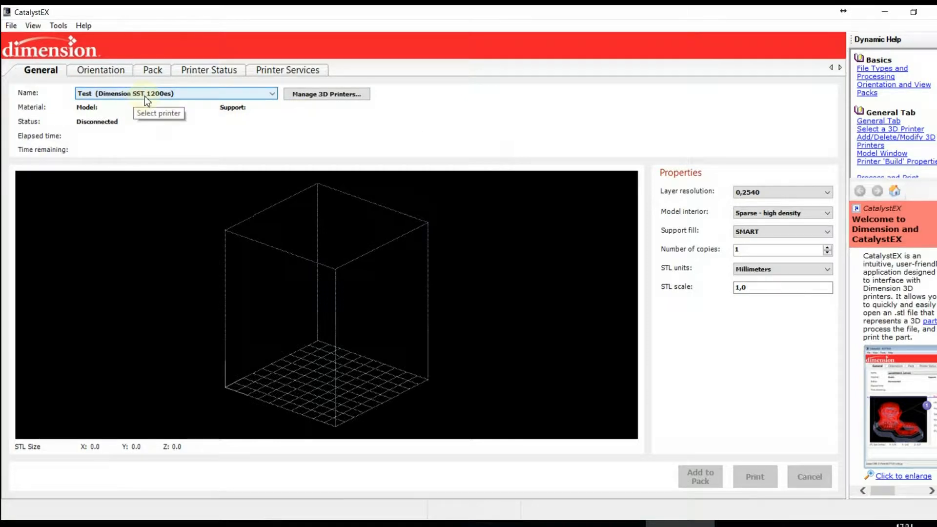
# Step: Check which printers are available for selection and open the 3D printer management window
pyautogui.click(272, 97)
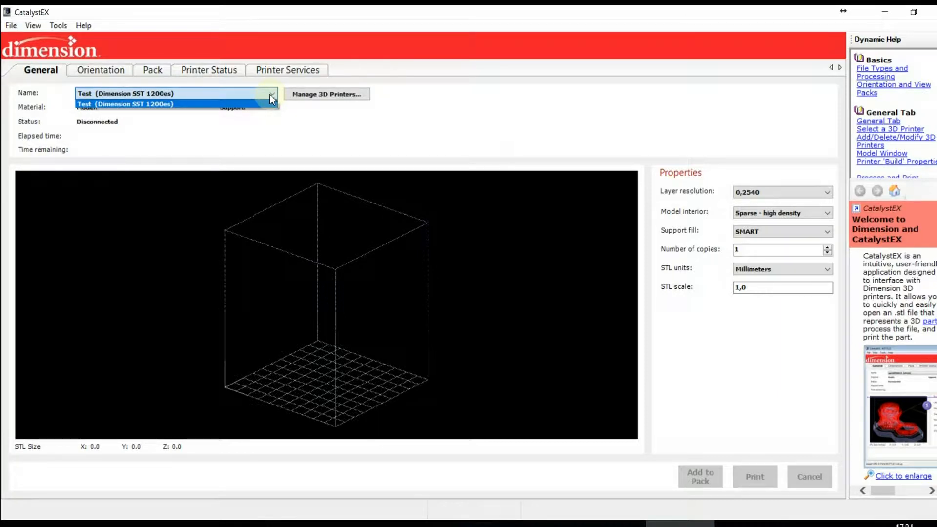
pyautogui.click(272, 96)
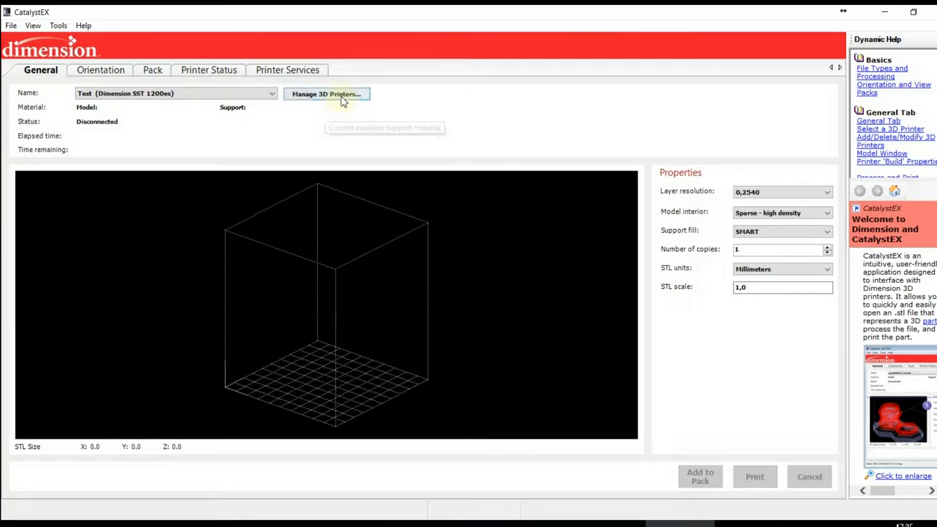
pyautogui.click(323, 96)
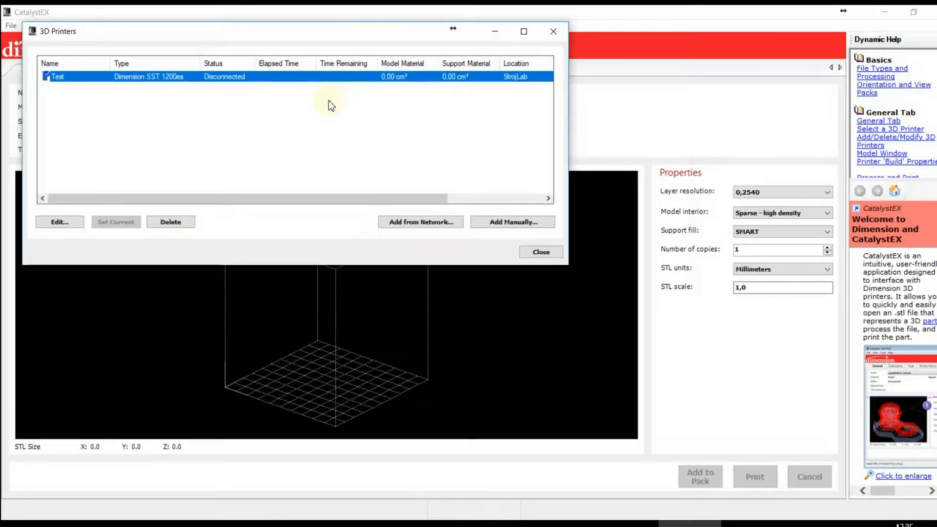
pyautogui.moveTo(320, 34); pyautogui.dragTo(501, 136)
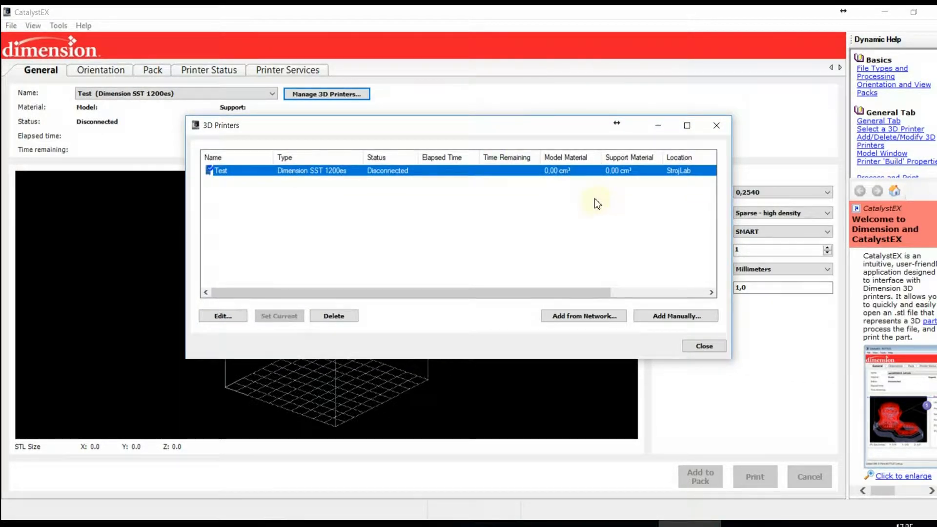
# Step: Manually add a 3D printer named SST1200es with location StrojLab and type Dimension SST 1200es
pyautogui.click(660, 317)
pyautogui.moveTo(431, 184); pyautogui.dragTo(435, 101)
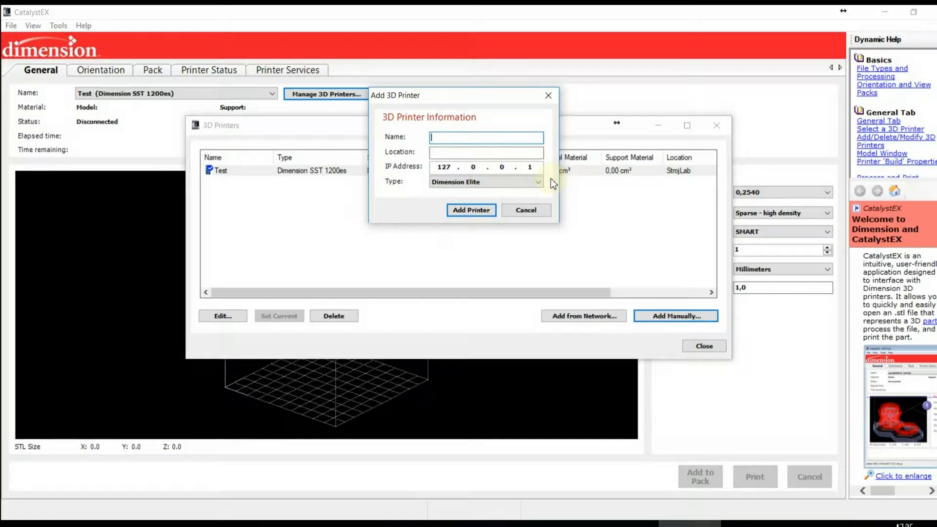
pyautogui.write('SST1200es')
pyautogui.click(493, 153)
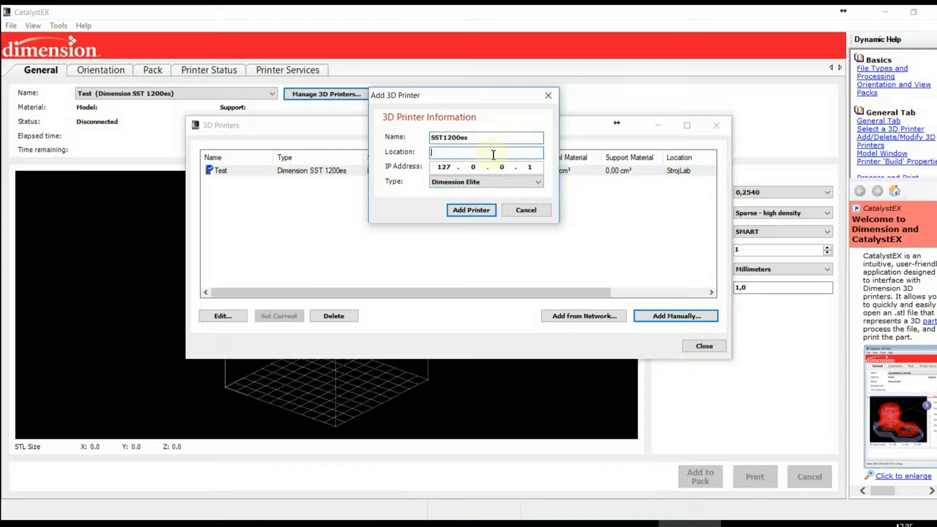
pyautogui.write('StrojLab')
pyautogui.click(538, 183)
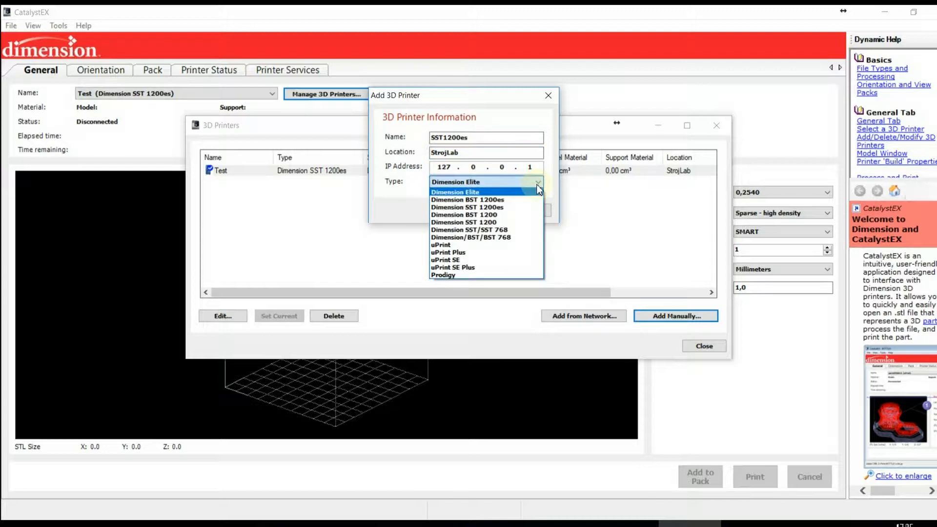
pyautogui.click(512, 206)
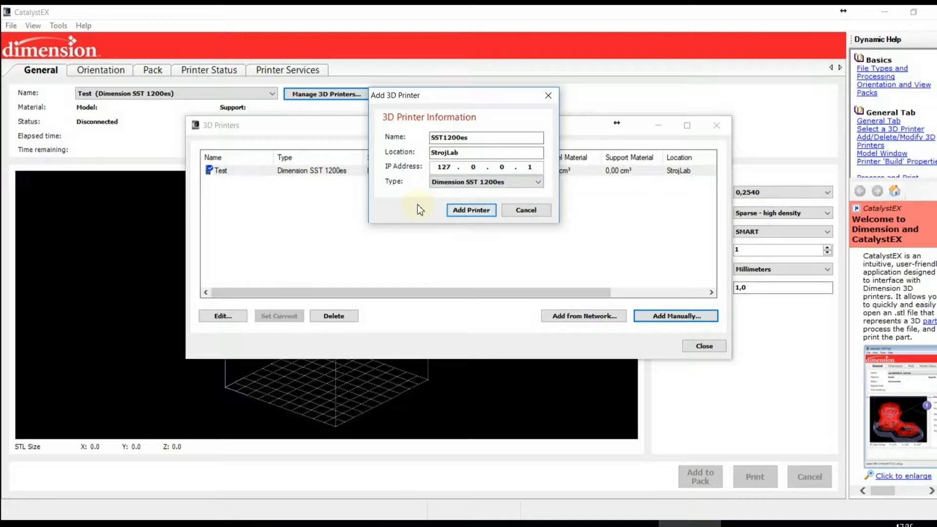
pyautogui.click(457, 210)
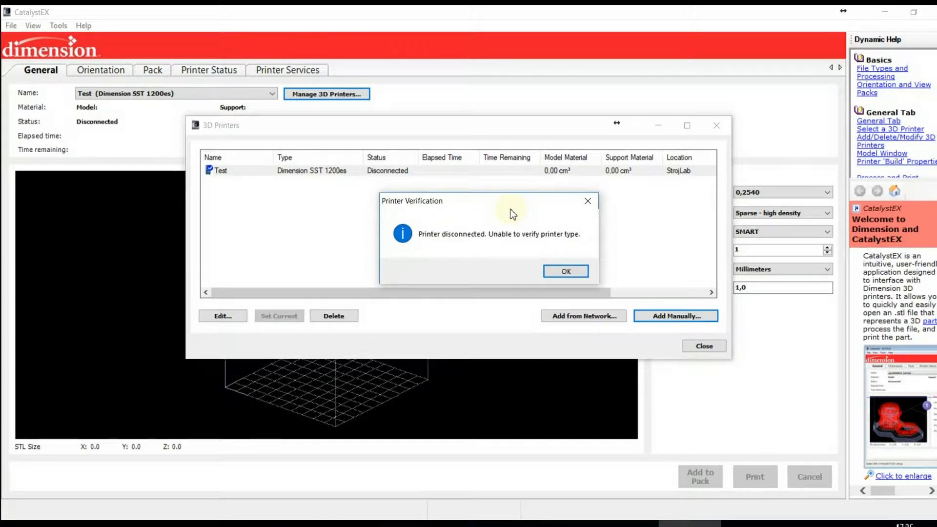
pyautogui.click(566, 273)
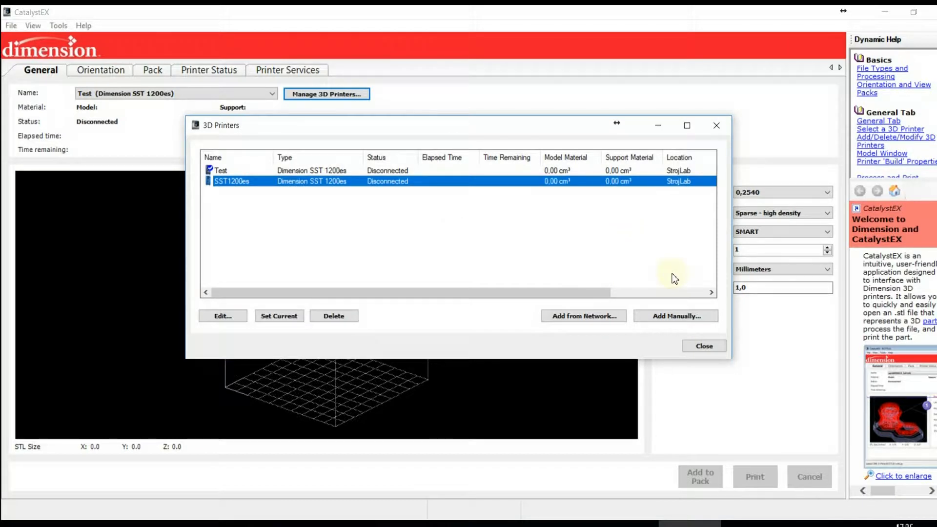
# Step: Close the printer management window and choose SST1200es (Dimension SST 1200es) as the active printer
pyautogui.click(701, 345)
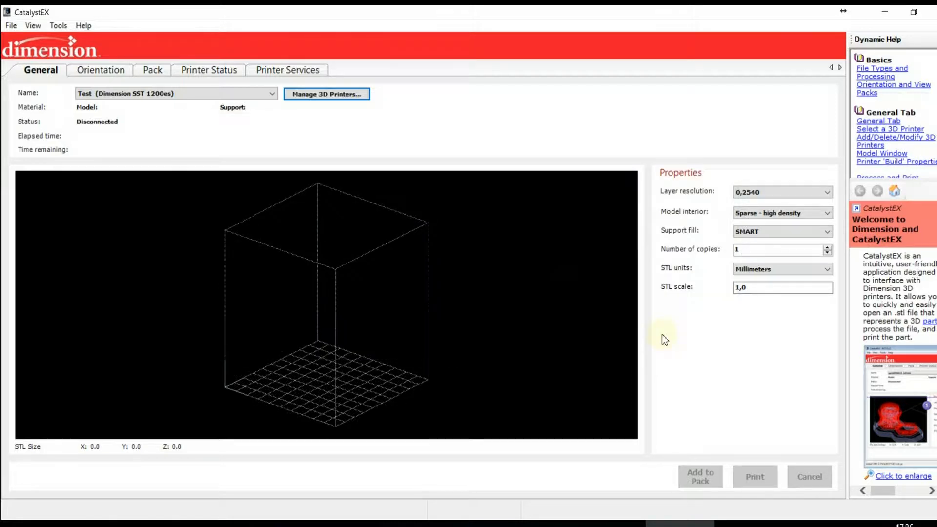
pyautogui.click(265, 96)
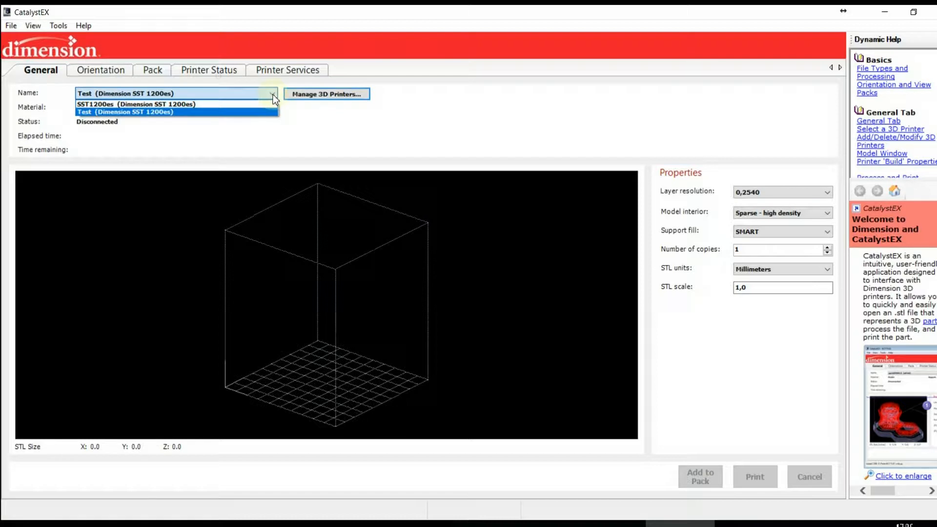
pyautogui.click(166, 104)
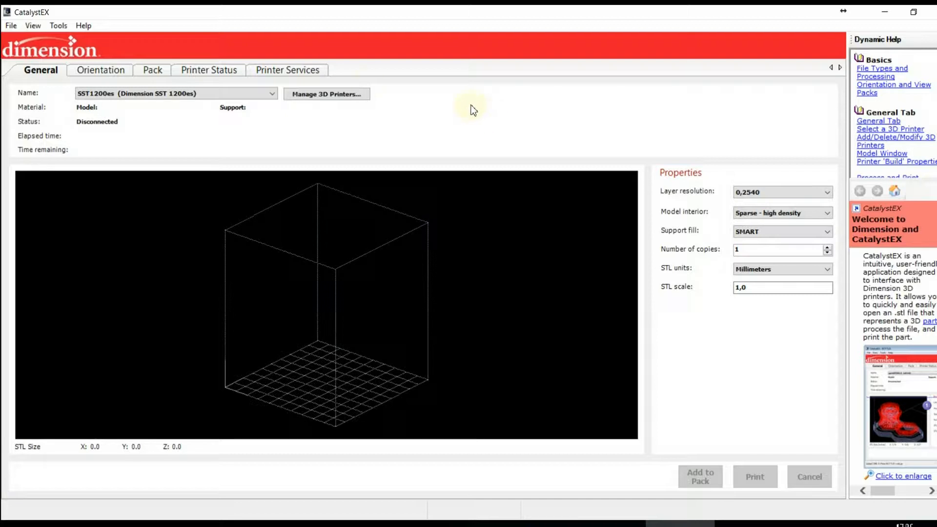
# Step: Check the display units and the CMB save location choices in the user options, and confirm them
pyautogui.click(57, 25)
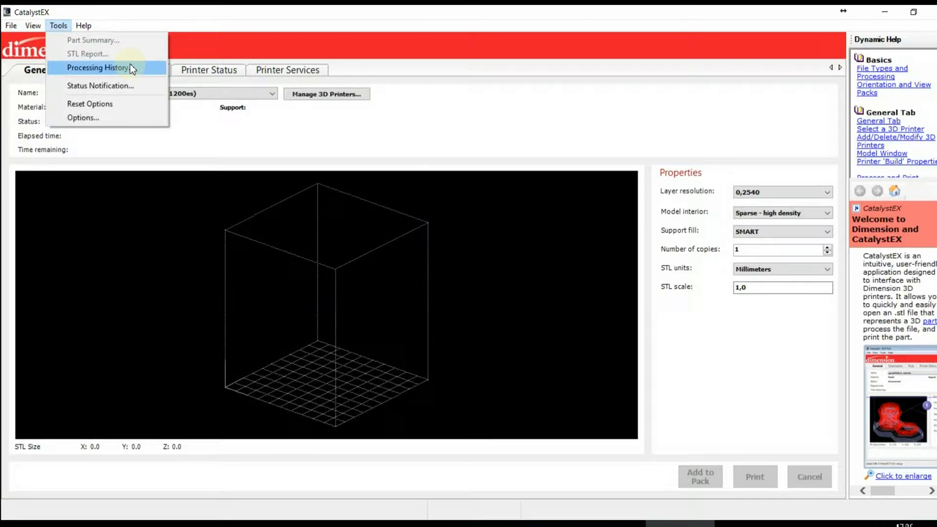
pyautogui.click(105, 119)
pyautogui.moveTo(425, 197); pyautogui.dragTo(449, 137)
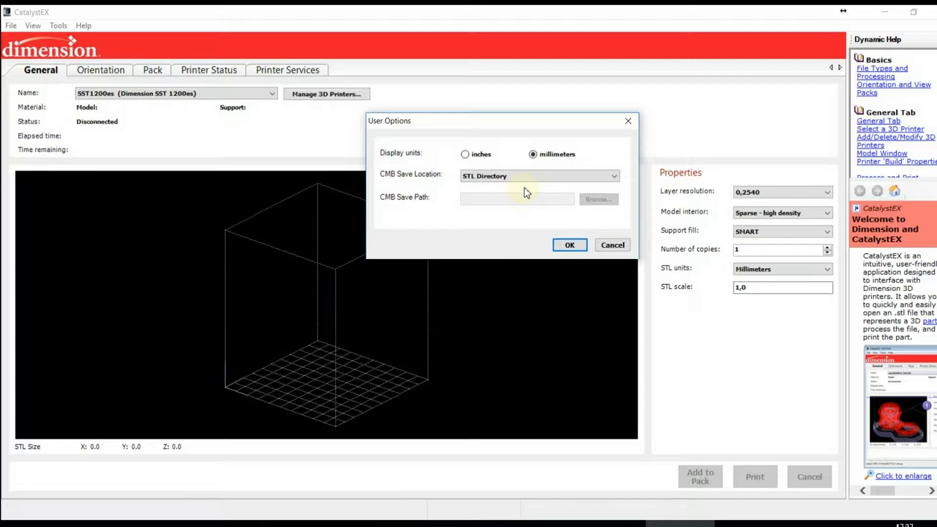
pyautogui.click(512, 176)
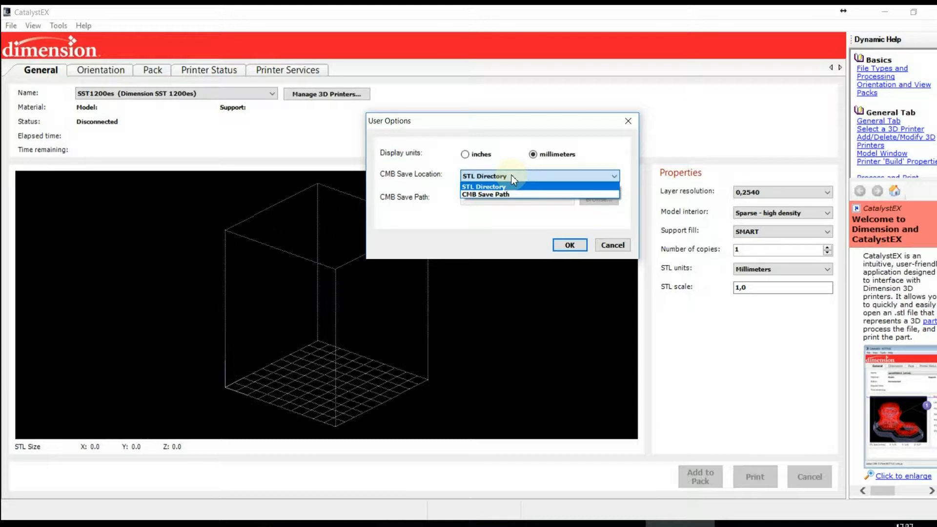
pyautogui.click(510, 175)
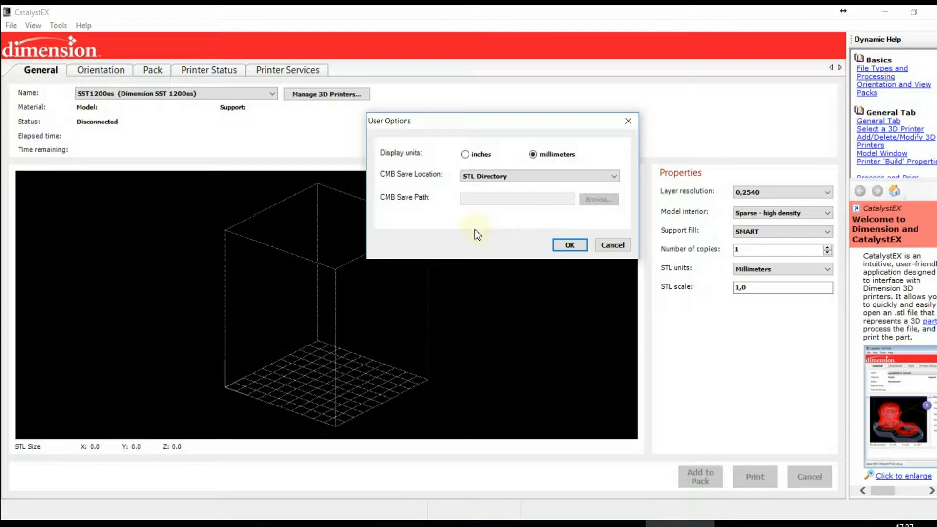
pyautogui.click(565, 244)
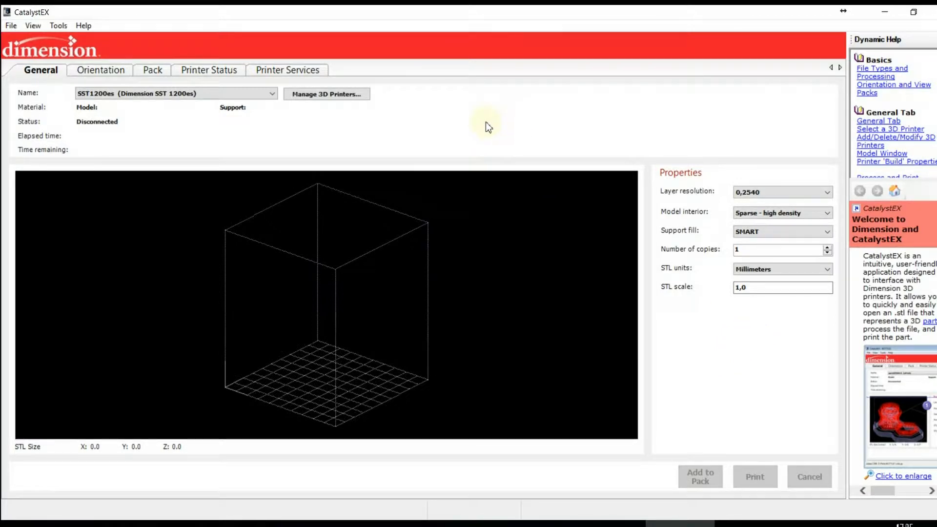
# Step: Open the STL file Homer from the 3D_tisk\Homer folder on drive D
pyautogui.click(9, 26)
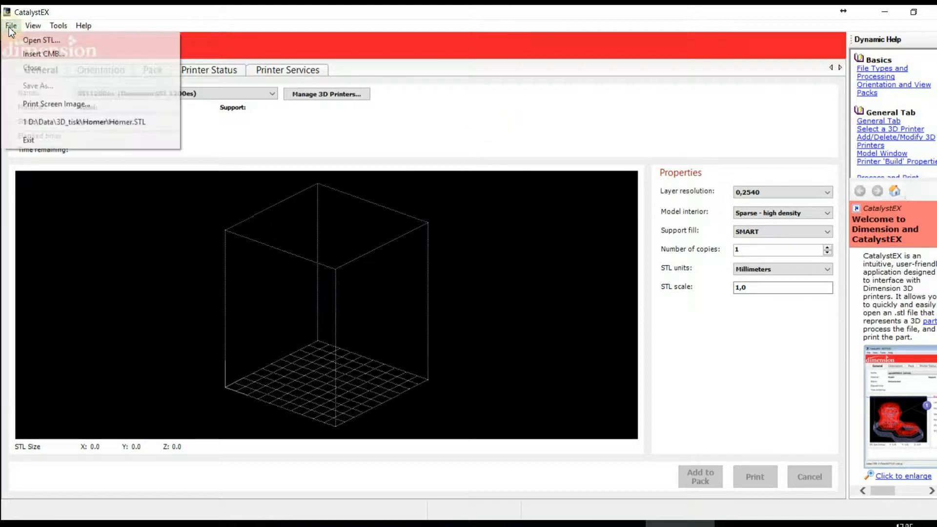
pyautogui.click(52, 40)
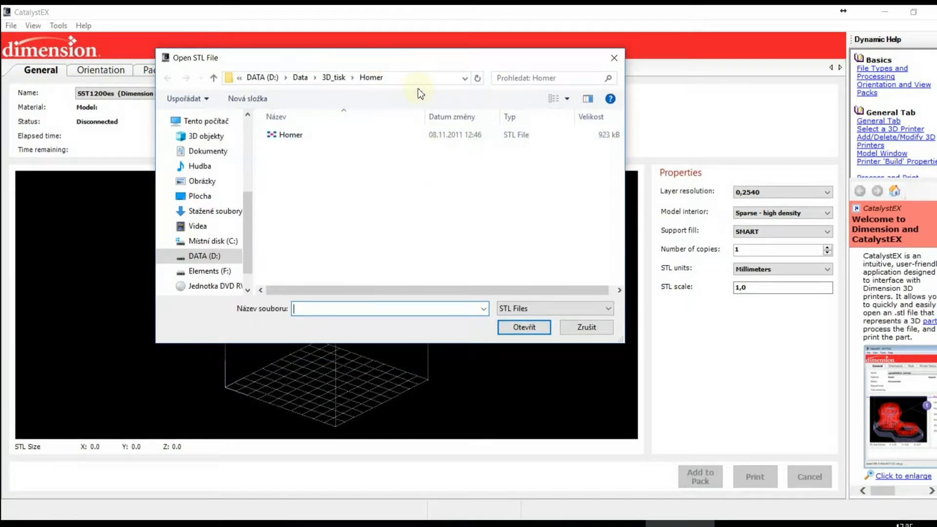
pyautogui.moveTo(420, 55); pyautogui.dragTo(423, 76)
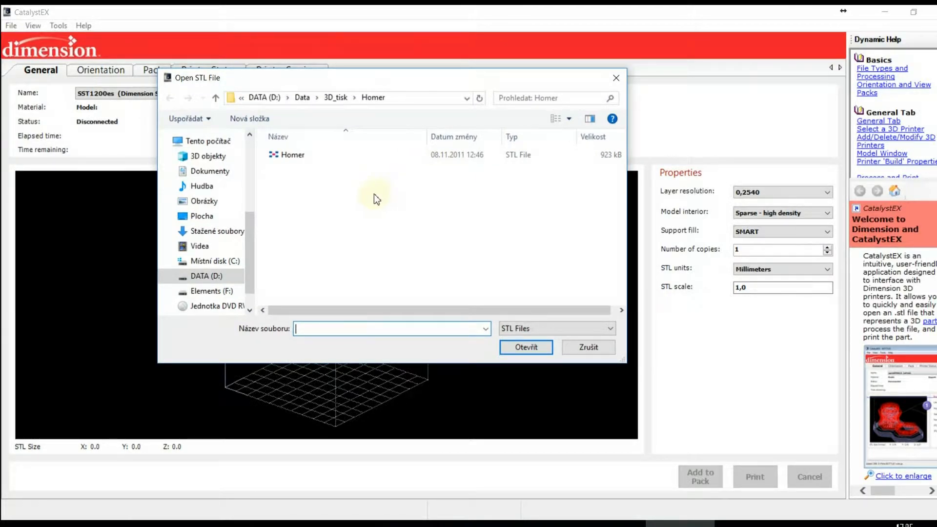
pyautogui.click(284, 155)
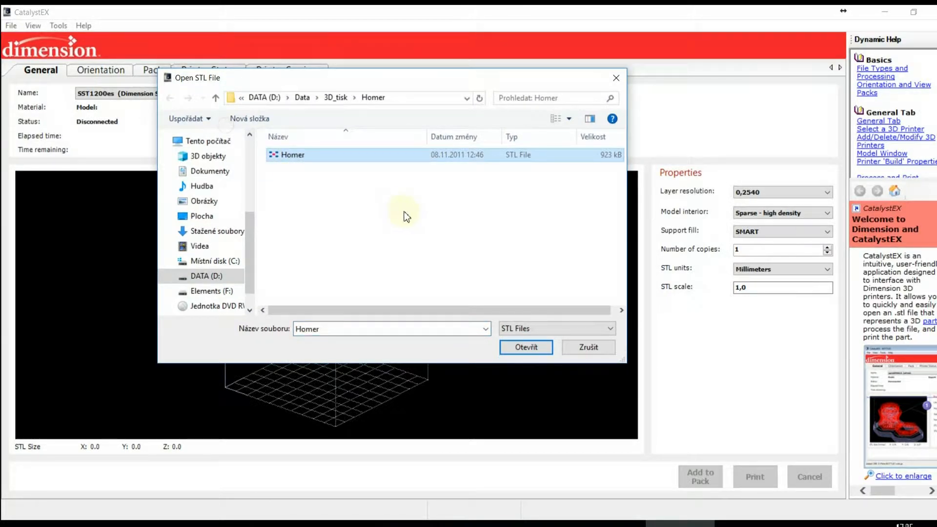
pyautogui.click(520, 350)
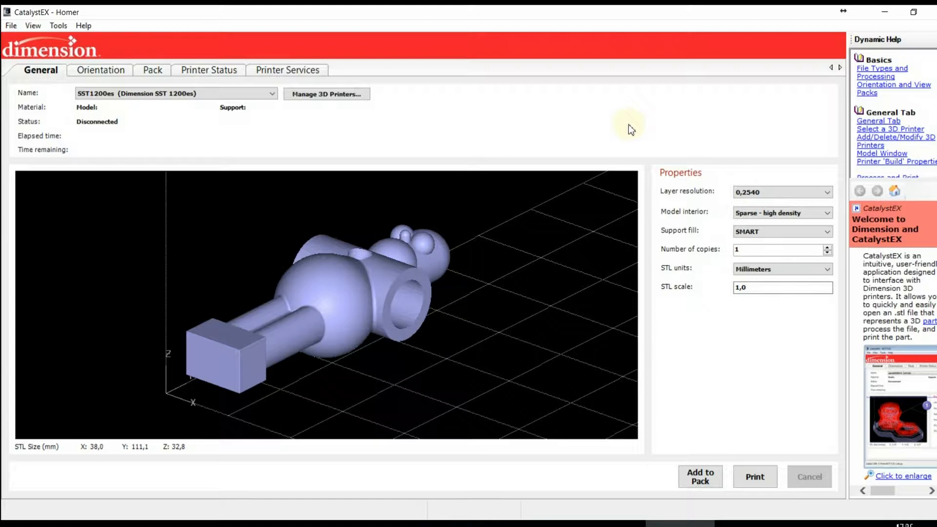
# Step: Set the model interior to Solid and the support fill to SMART, checking the layer resolution and STL unit options as well
pyautogui.click(829, 192)
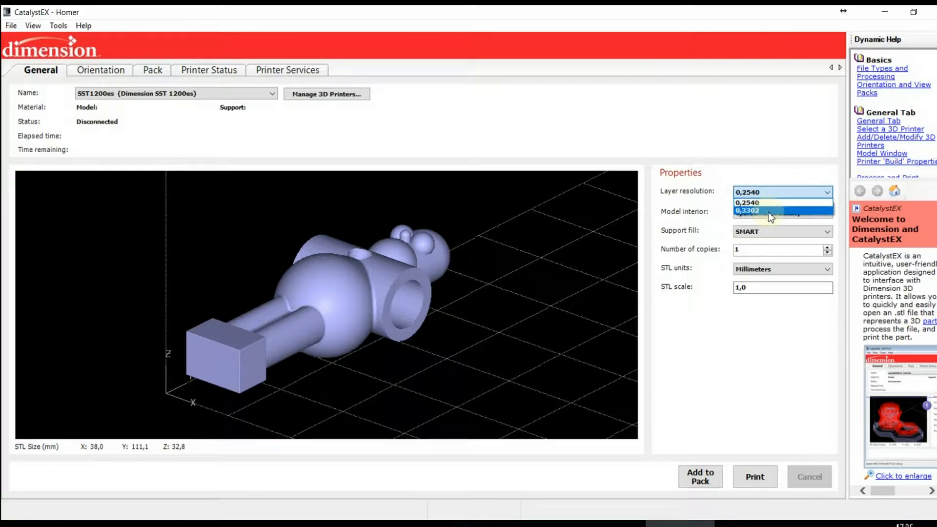
pyautogui.click(787, 166)
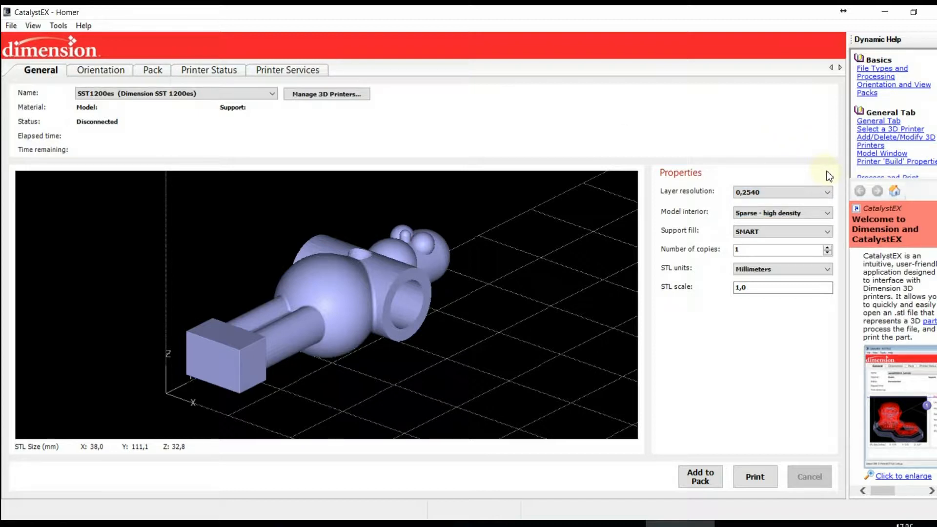
pyautogui.click(829, 214)
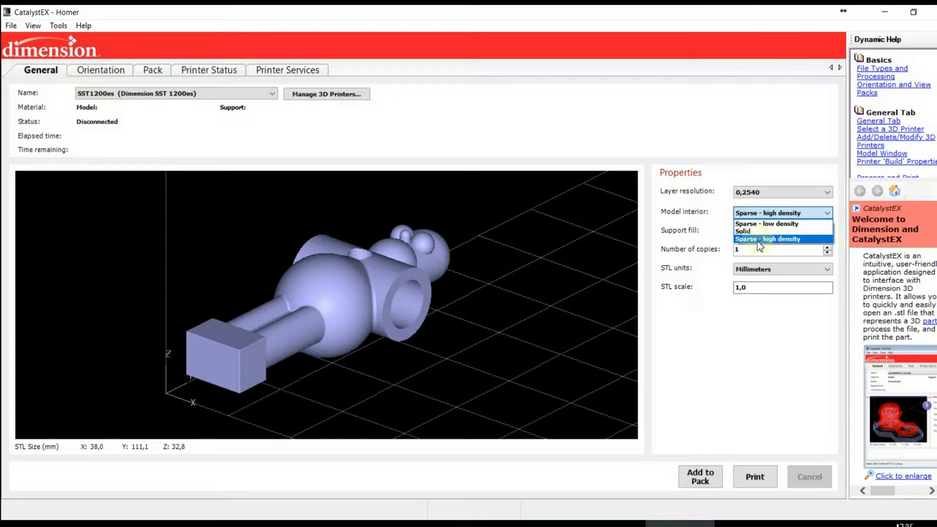
pyautogui.click(801, 231)
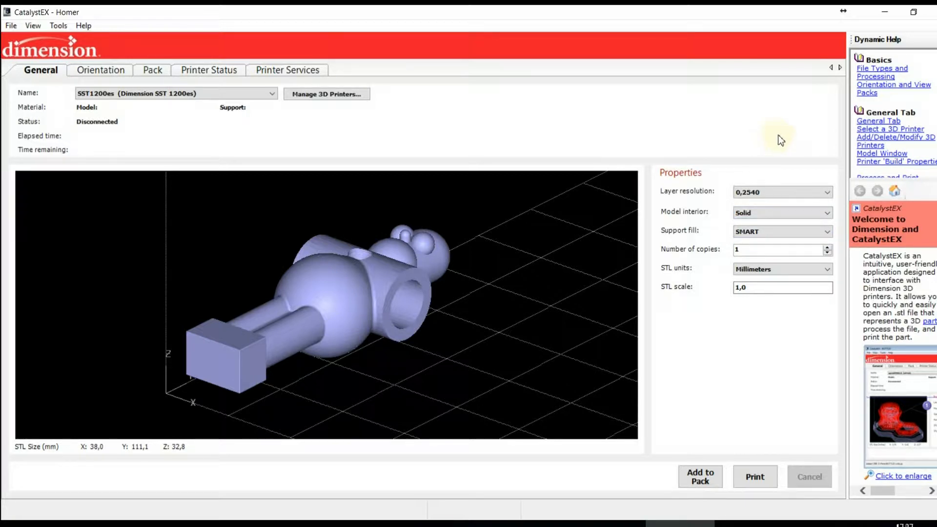
pyautogui.click(828, 232)
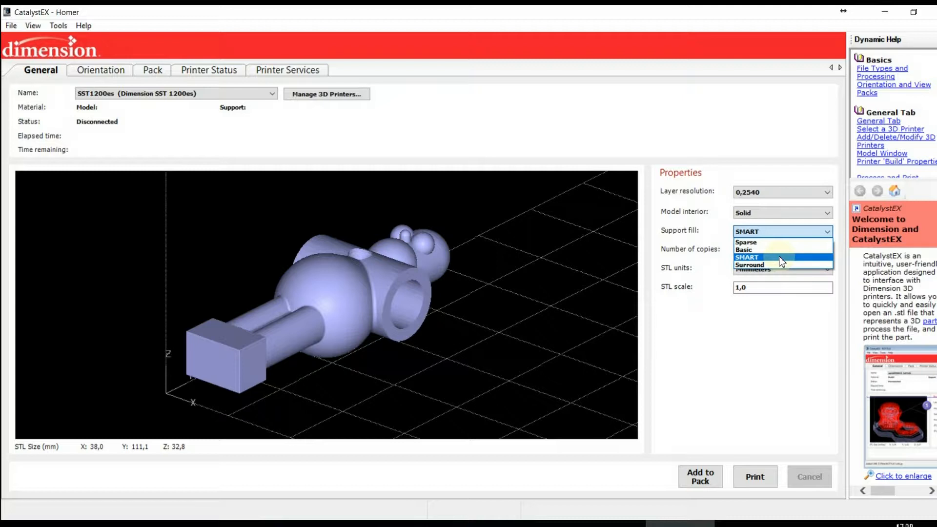
pyautogui.click(780, 259)
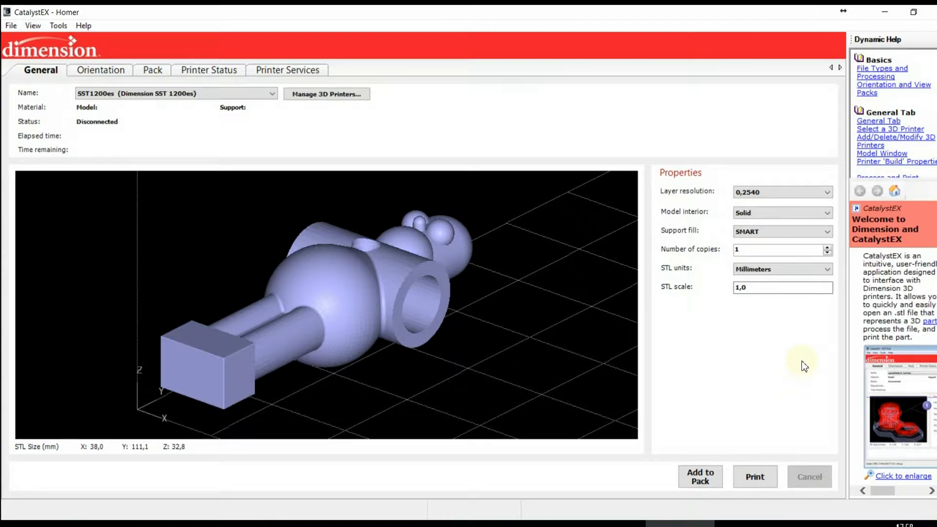
pyautogui.click(828, 269)
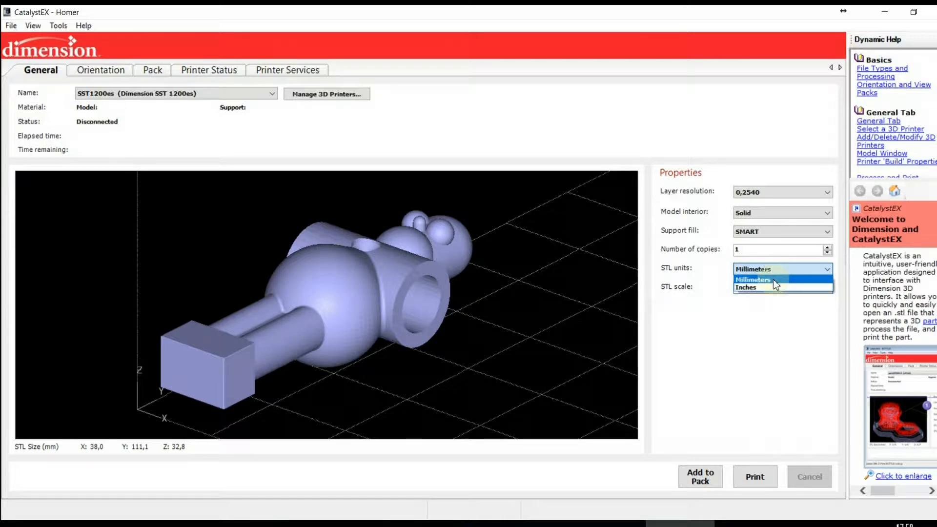
pyautogui.click(796, 331)
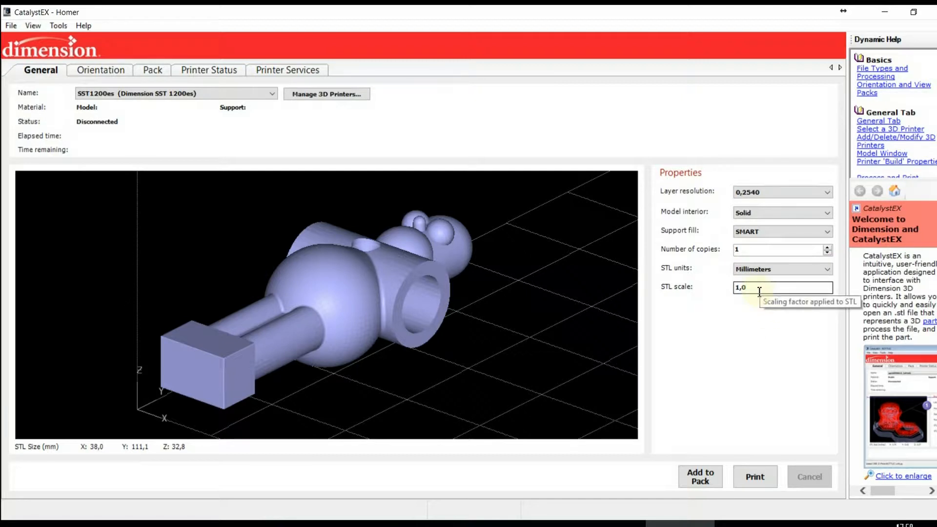
# Step: Set the STL scale of the Homer model to 2
pyautogui.moveTo(750, 291); pyautogui.dragTo(727, 291)
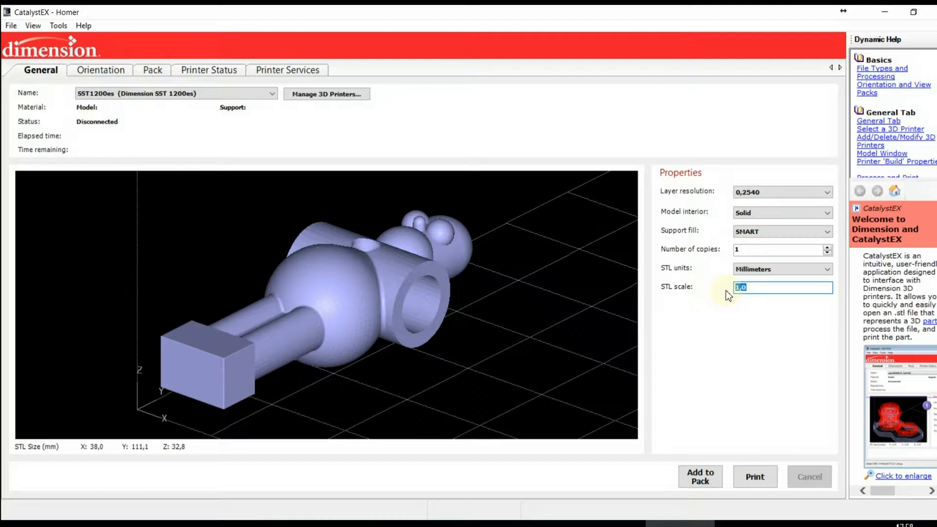
pyautogui.write('2')
pyautogui.press('Return')
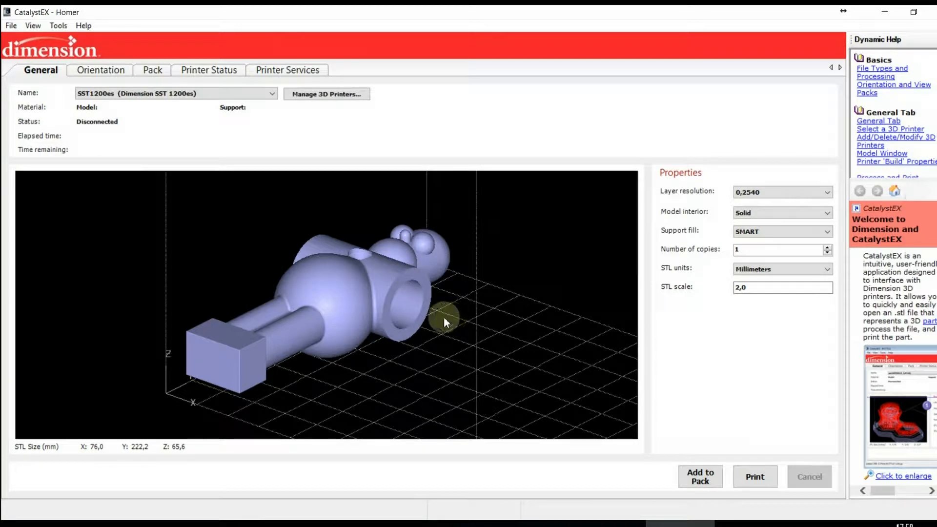
pyautogui.moveTo(418, 309); pyautogui.dragTo(444, 288)
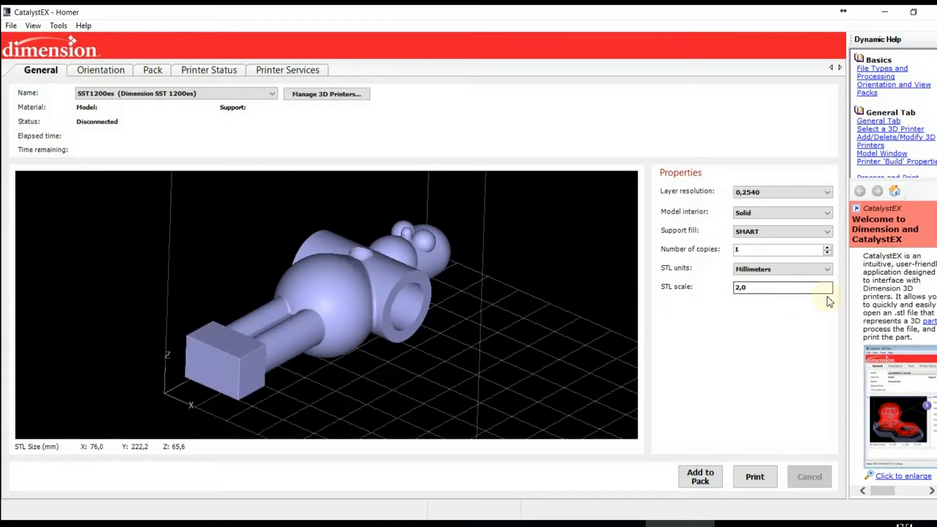
# Step: Set the STL scale of the Homer model to 0.5 and check its size against the build volume
pyautogui.moveTo(748, 287); pyautogui.dragTo(734, 288)
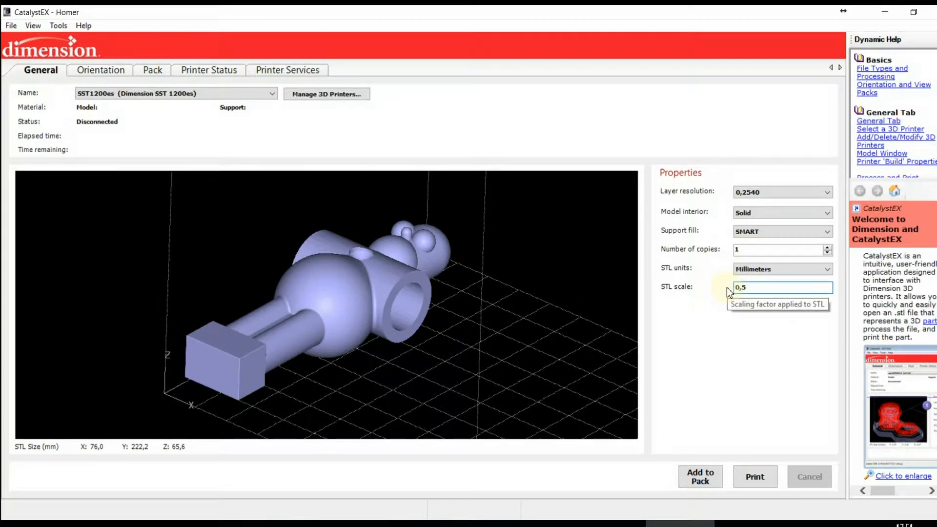
pyautogui.press('Return')
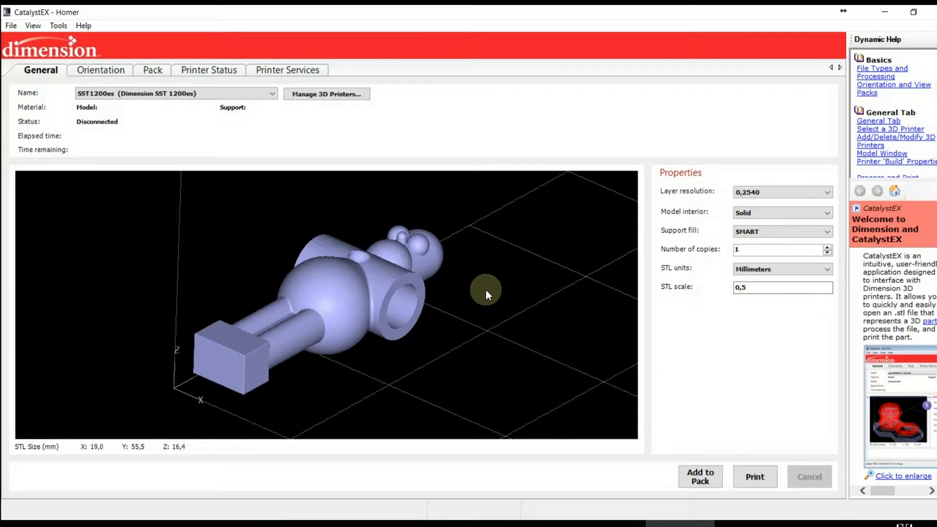
pyautogui.scroll(-8, 390, 287)
pyautogui.scroll(3, 479, 256)
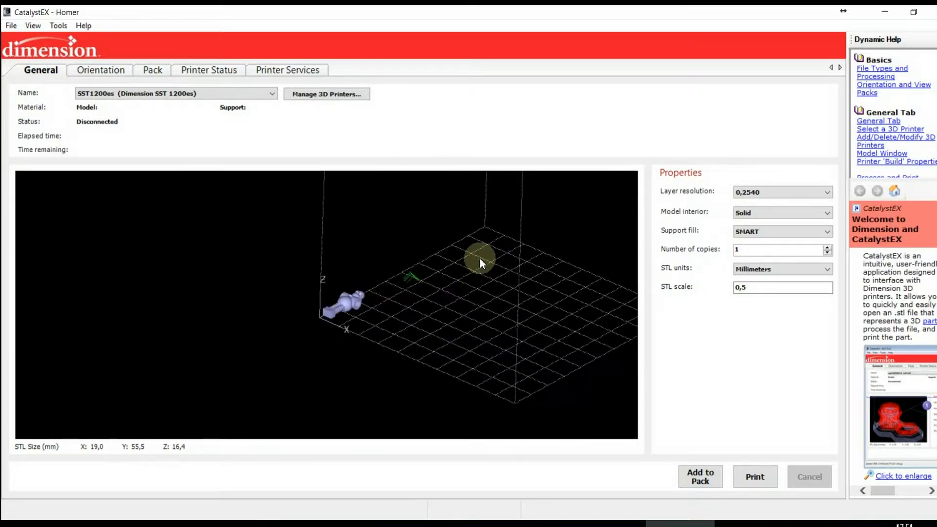
# Step: Set the STL scale of the Homer model to 1
pyautogui.doubleClick(738, 288)
pyautogui.write('1')
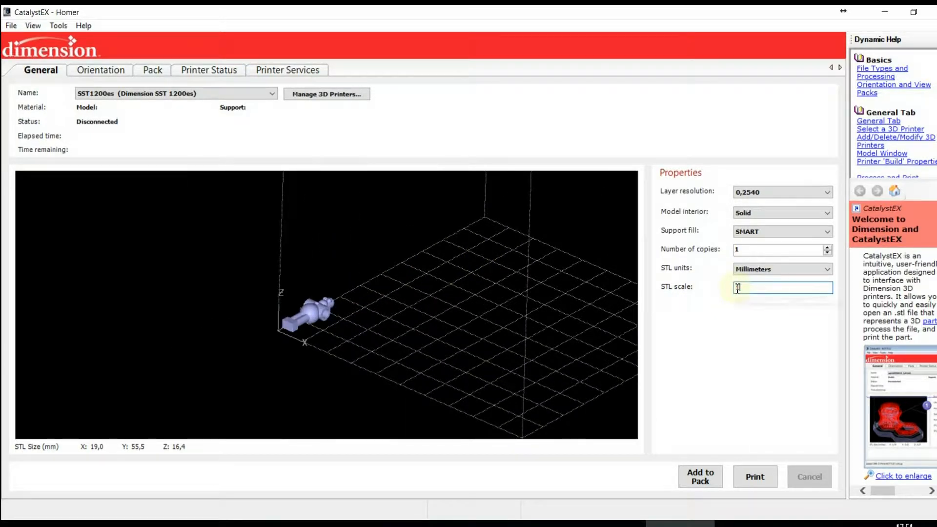
pyautogui.press('Return')
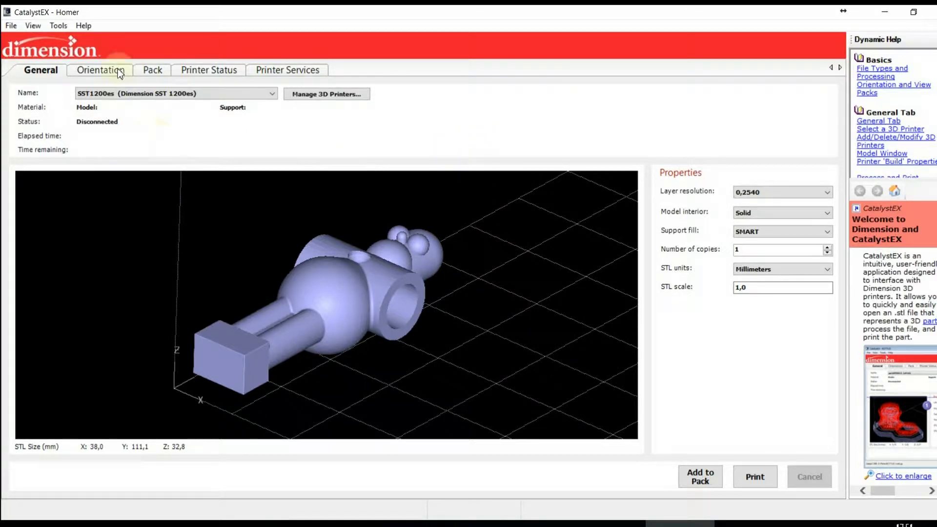
# Step: Examine the Homer model in the orientation workspace from free angles and in the top, front, right and isometric views
pyautogui.click(104, 69)
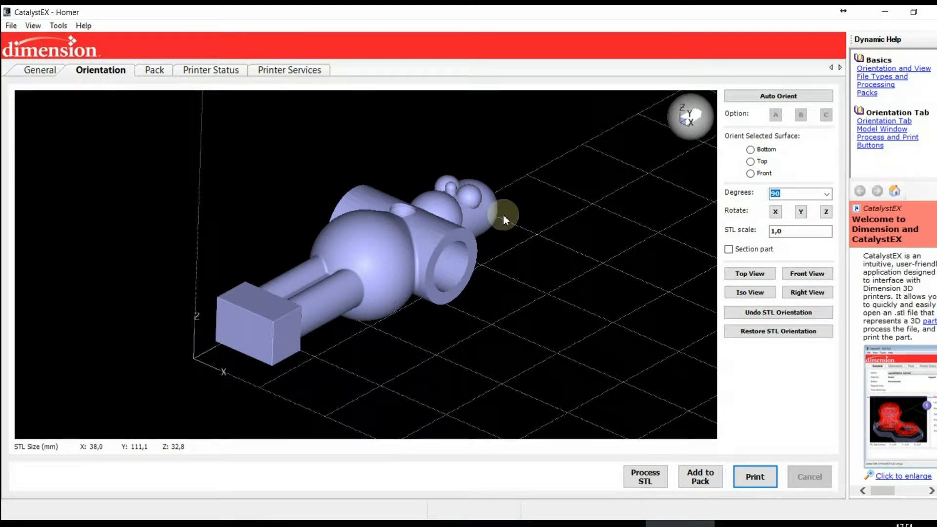
pyautogui.scroll(2, 580, 231)
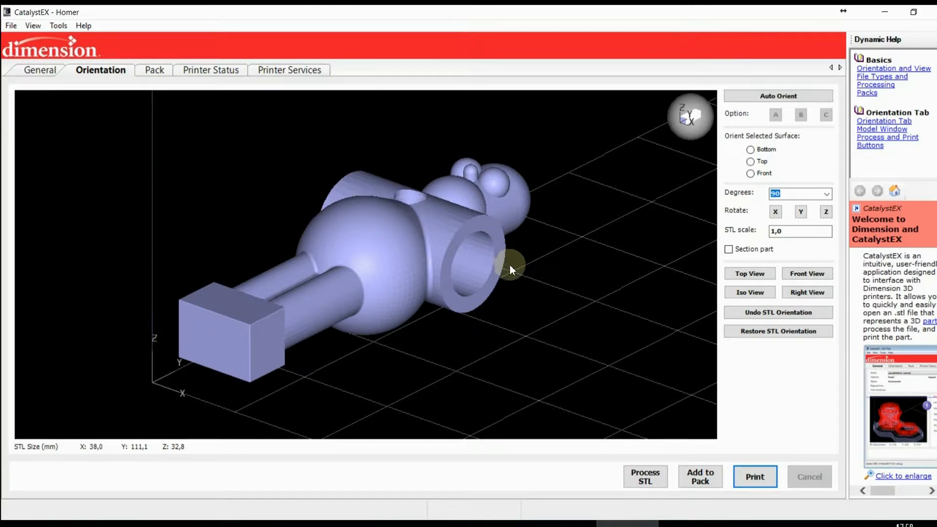
pyautogui.moveTo(476, 264); pyautogui.dragTo(444, 251)
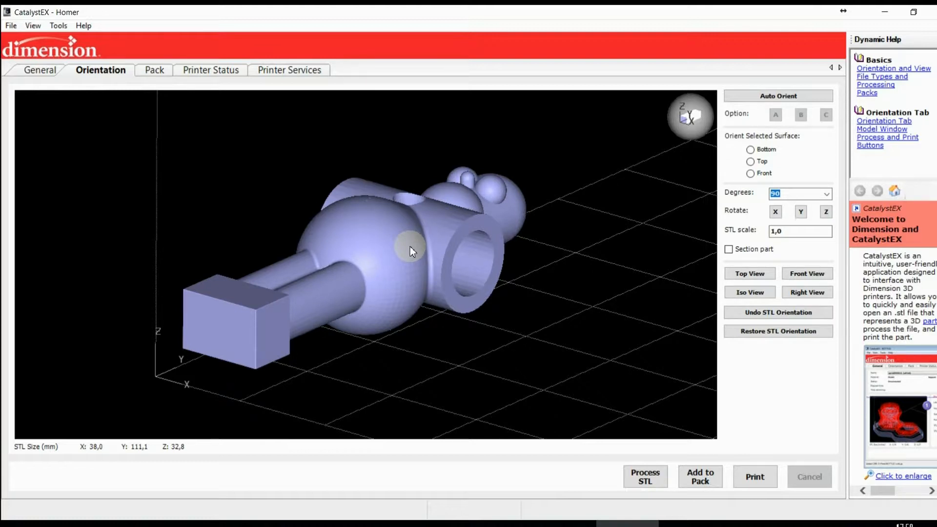
pyautogui.scroll(-2, 410, 246)
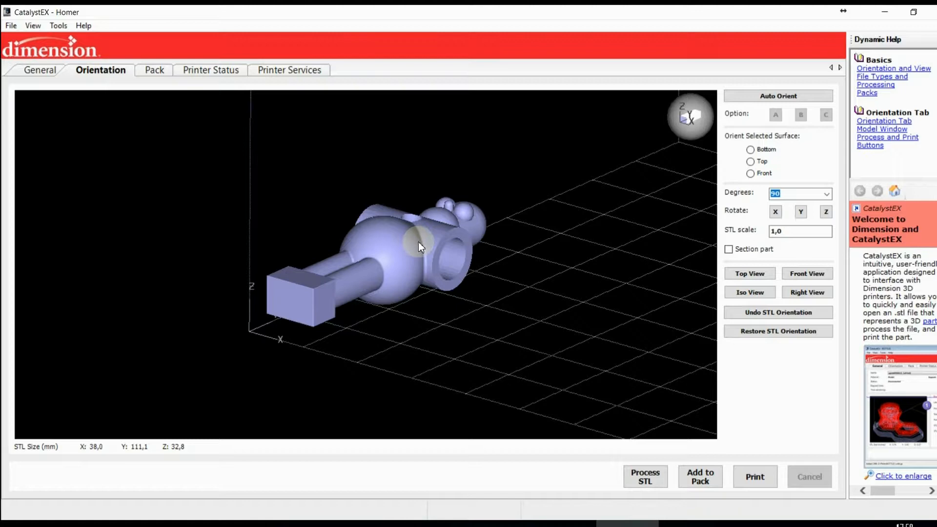
pyautogui.moveTo(435, 248); pyautogui.dragTo(399, 261, button='middle')
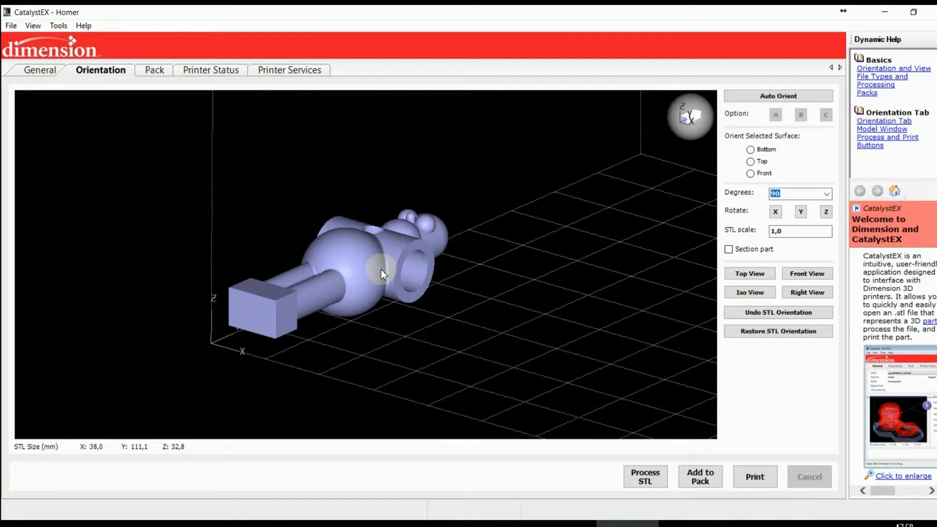
pyautogui.moveTo(377, 273); pyautogui.dragTo(399, 223, button='right')
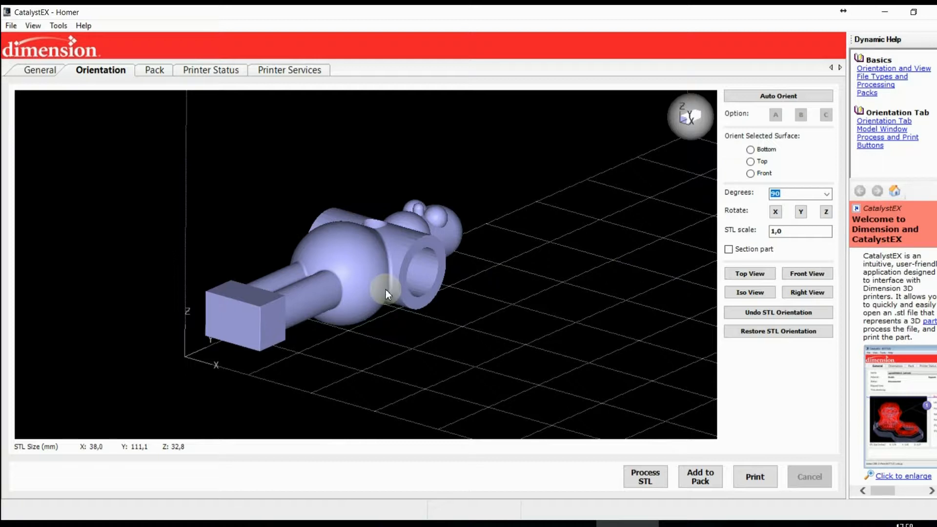
pyautogui.moveTo(369, 282); pyautogui.dragTo(367, 267, button='right')
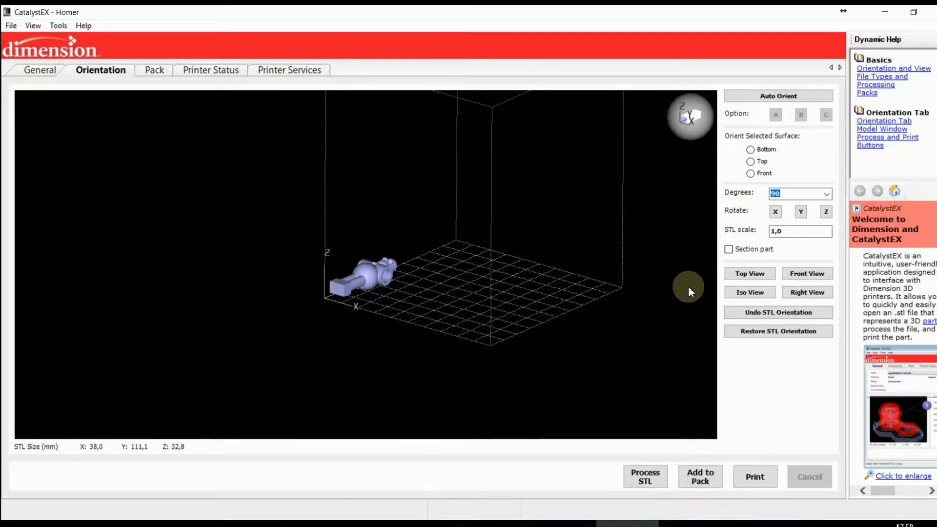
pyautogui.click(761, 276)
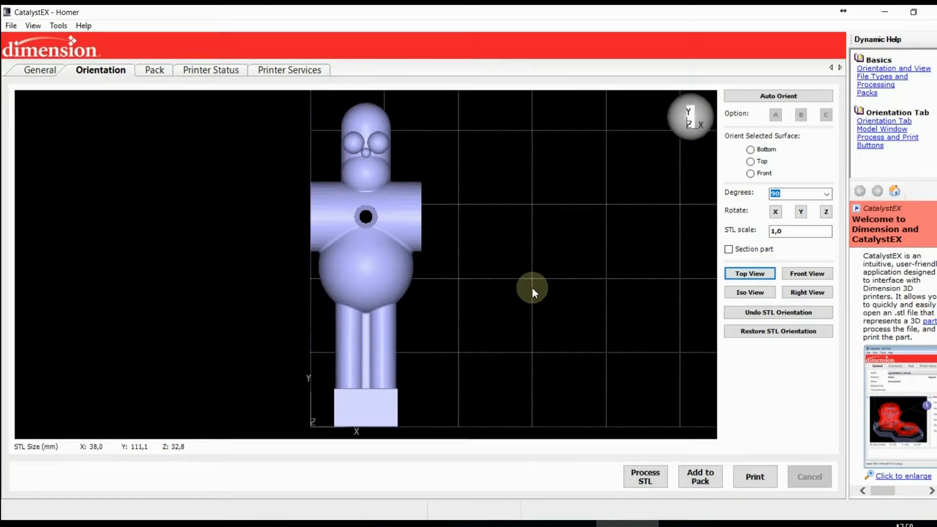
pyautogui.click(807, 273)
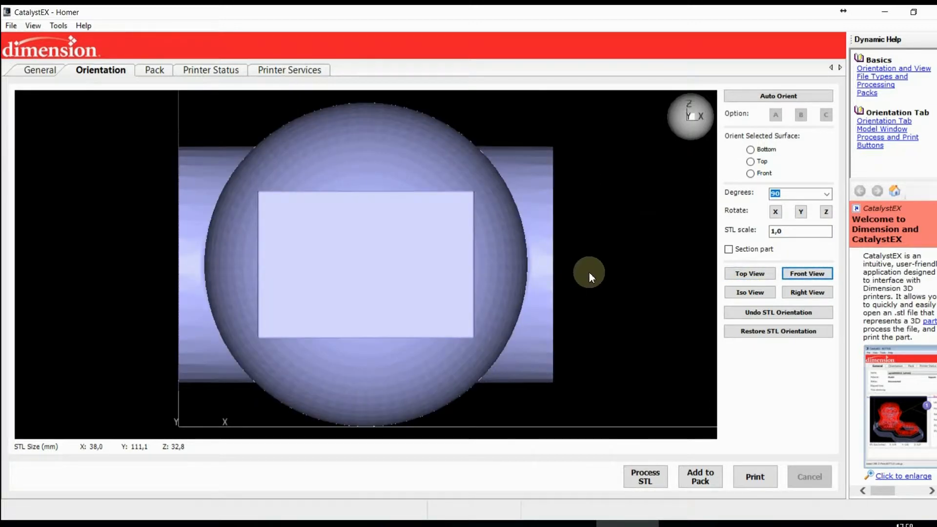
pyautogui.click(794, 294)
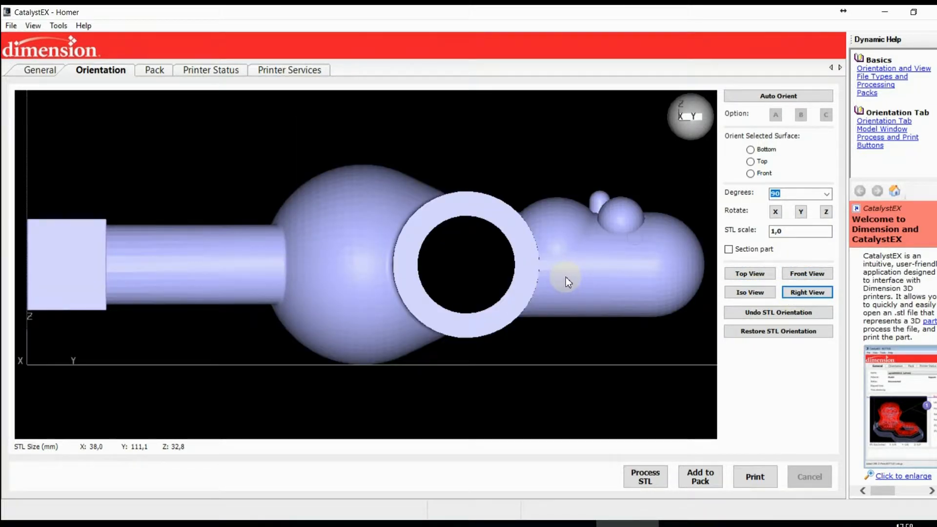
pyautogui.click(743, 293)
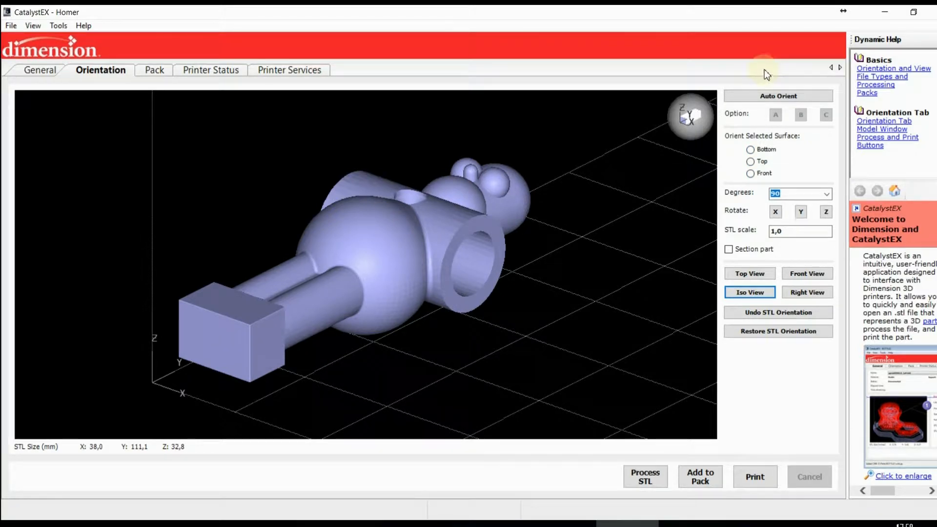
# Step: Auto-orient the Homer model and compare suggested orientations B, C and A from different angles
pyautogui.click(788, 97)
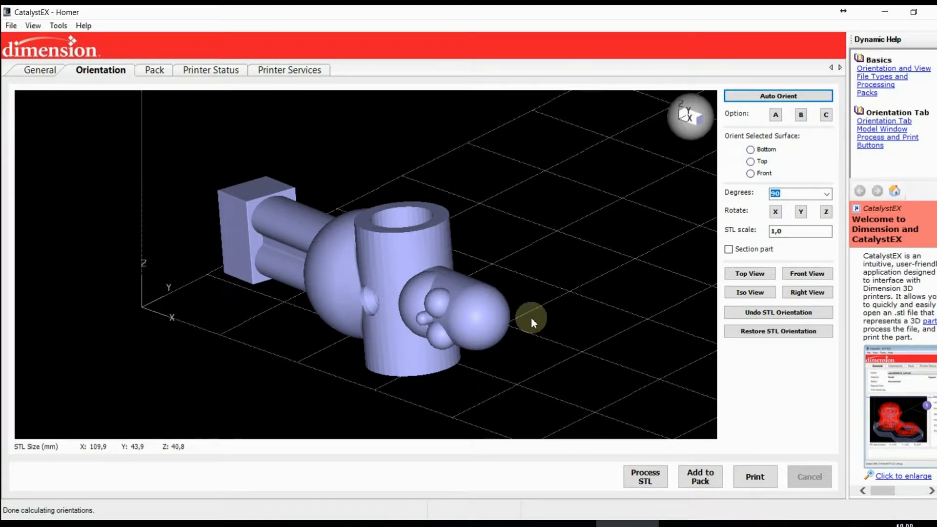
pyautogui.moveTo(522, 317); pyautogui.dragTo(654, 153)
pyautogui.click(801, 115)
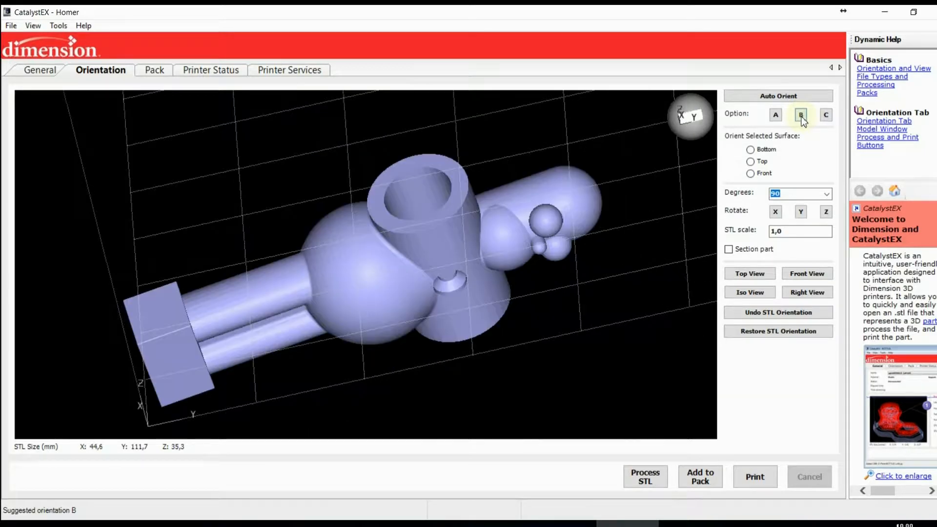
pyautogui.moveTo(491, 265); pyautogui.dragTo(231, 247)
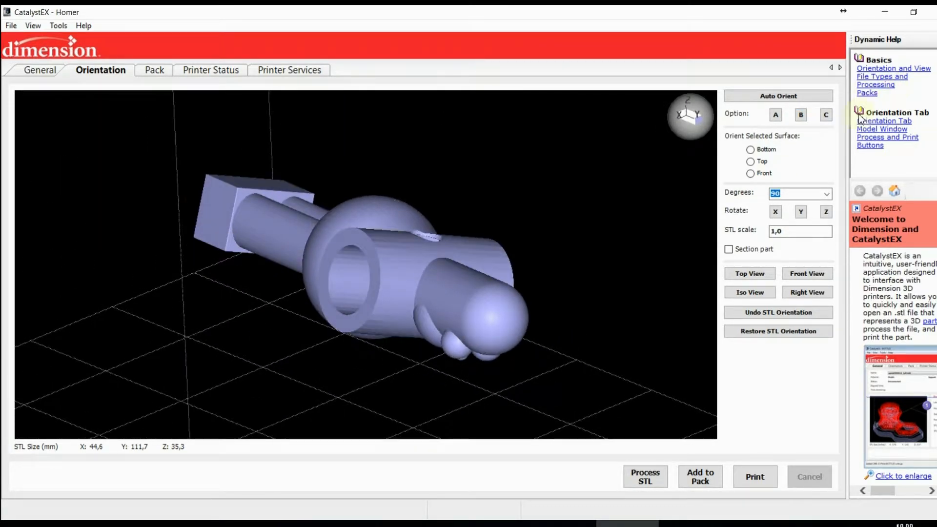
pyautogui.click(826, 115)
pyautogui.moveTo(426, 281); pyautogui.dragTo(525, 288)
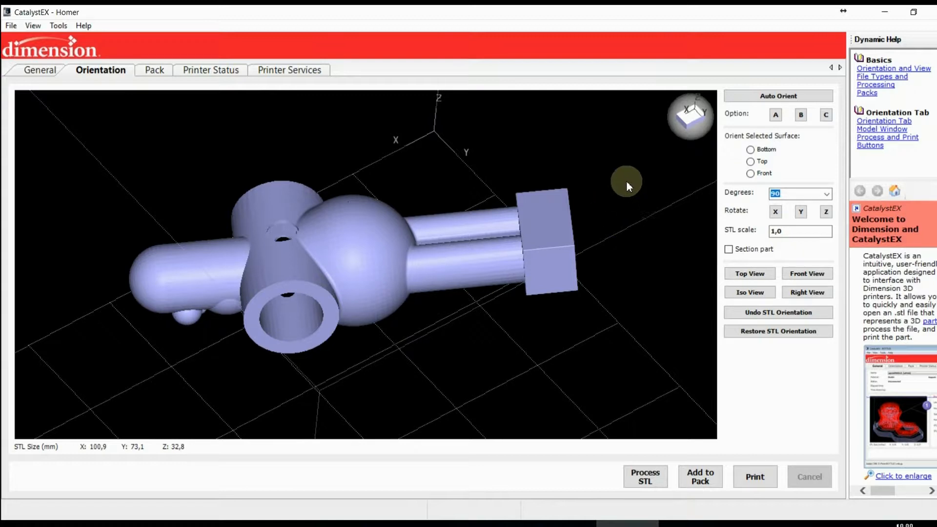
pyautogui.click(776, 115)
pyautogui.moveTo(558, 247); pyautogui.dragTo(449, 173)
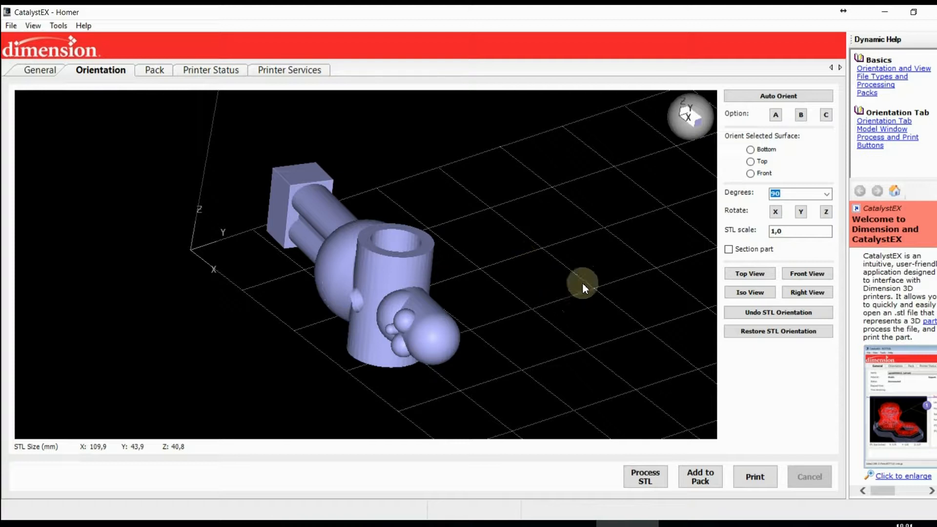
# Step: Undo the last two orientation changes and restore the model's original STL orientation
pyautogui.click(786, 316)
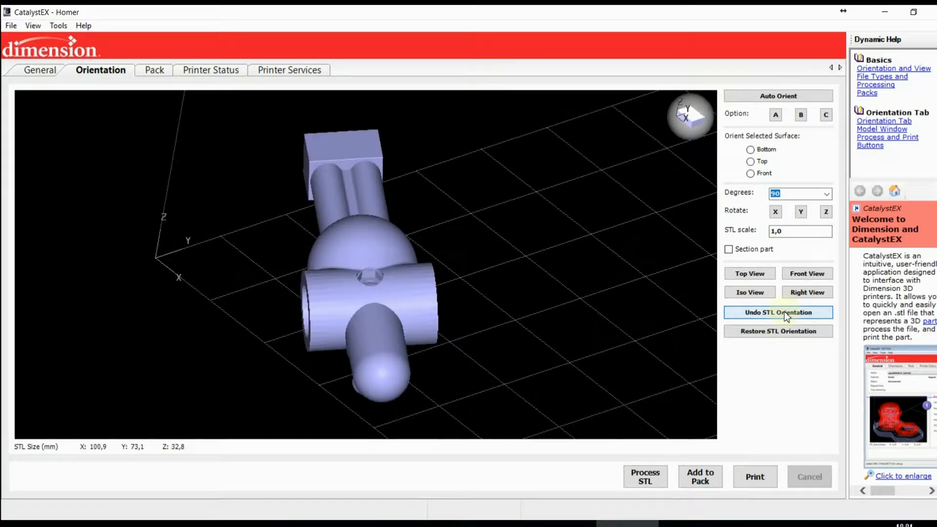
pyautogui.click(786, 317)
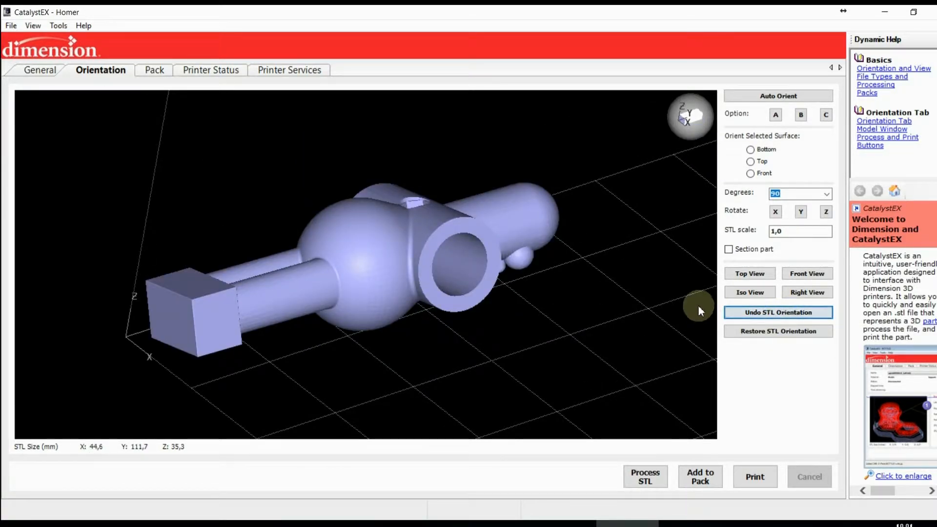
pyautogui.click(767, 331)
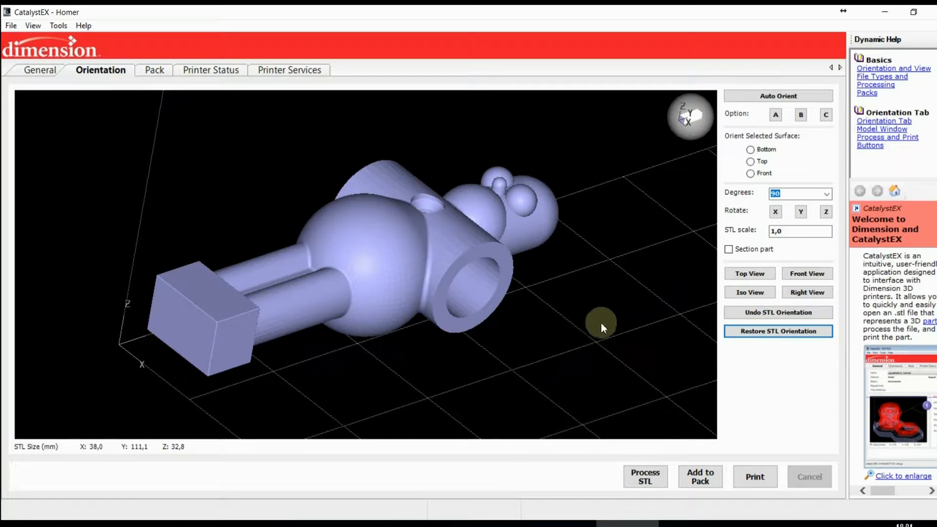
# Step: Orient Homer with the end face of the foot block as the bottom and the ring-shaped end of the hollow arm as the front
pyautogui.moveTo(604, 321); pyautogui.dragTo(618, 306)
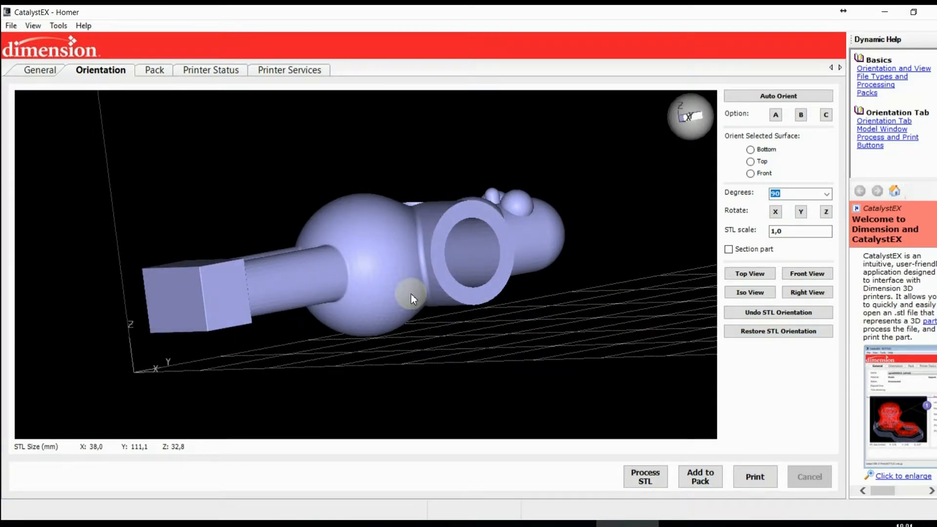
pyautogui.moveTo(412, 295); pyautogui.dragTo(604, 209)
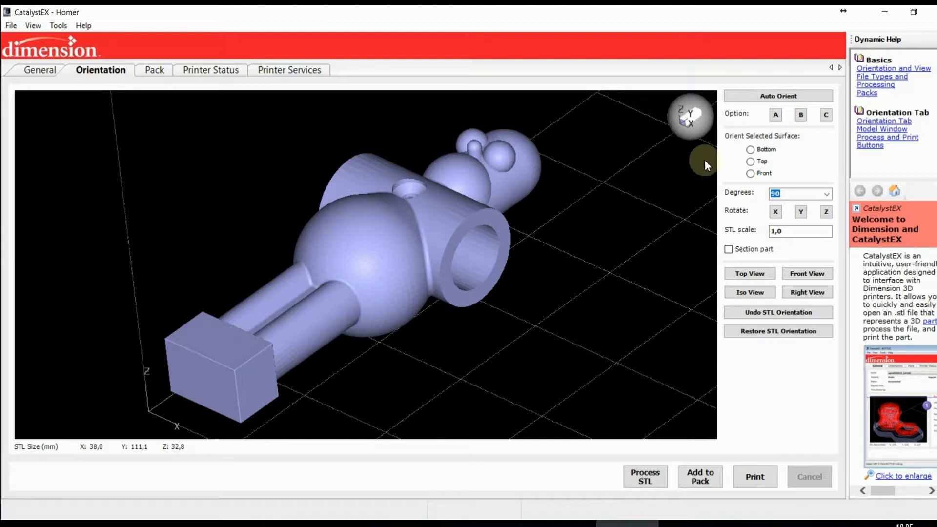
pyautogui.click(750, 149)
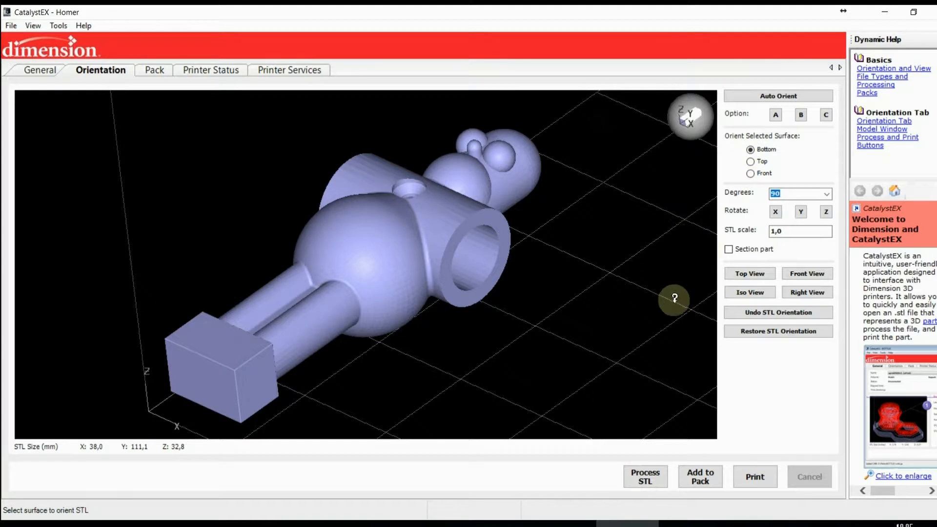
pyautogui.click(210, 378)
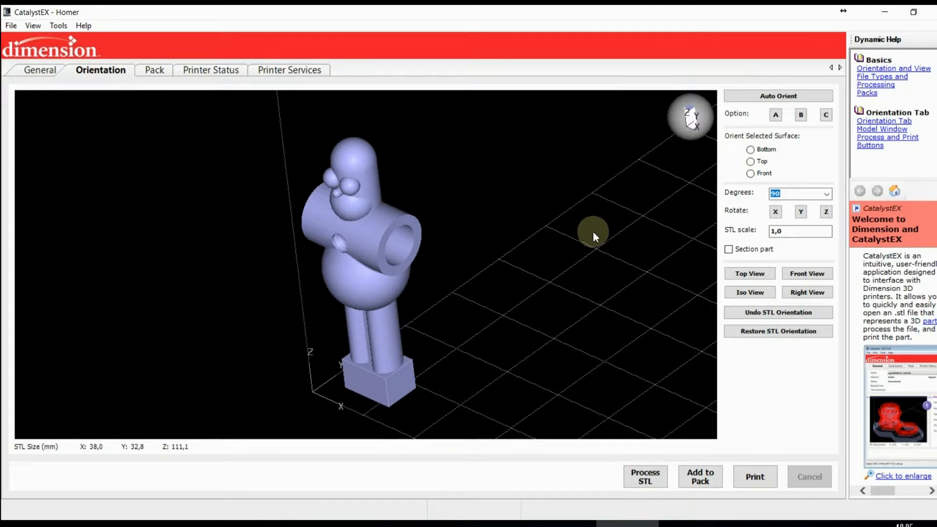
pyautogui.click(750, 173)
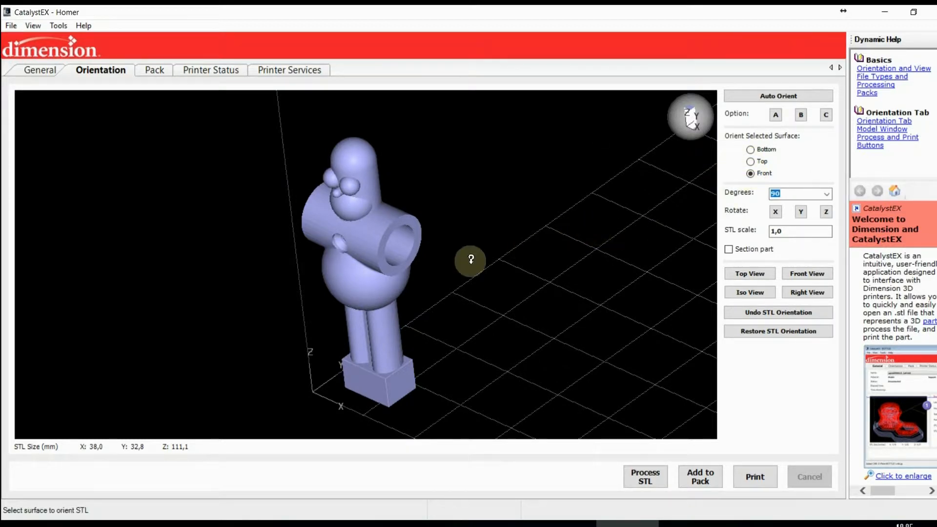
pyautogui.click(390, 268)
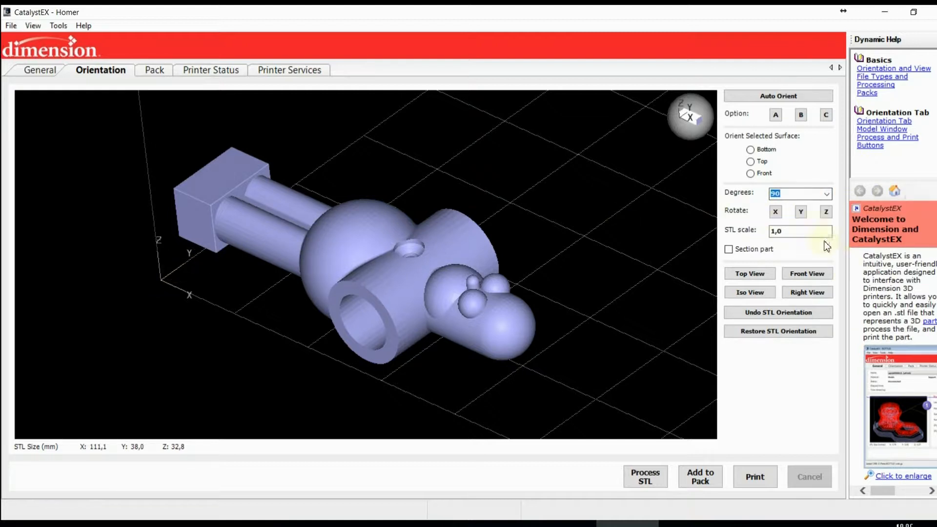
# Step: Rotate the model about the Y axis in three 90-degree turns until it stands on its foot block
pyautogui.click(802, 214)
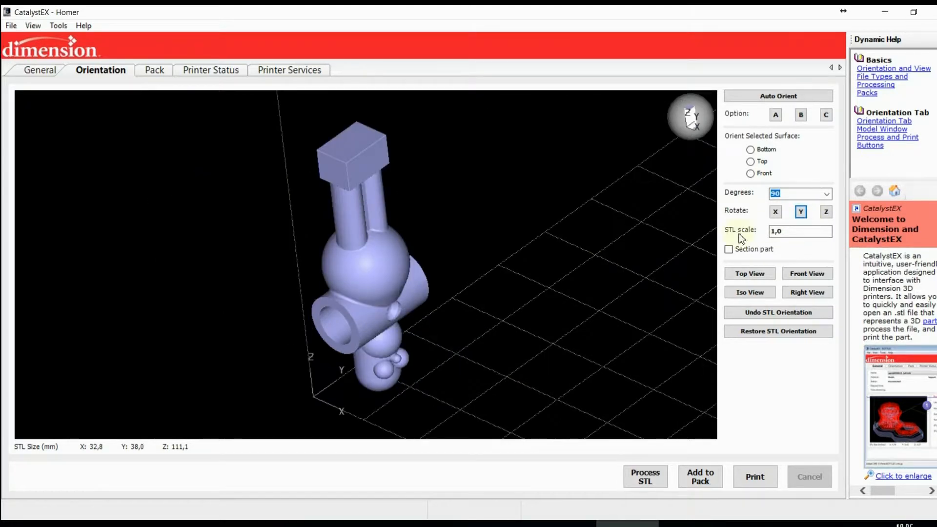
pyautogui.click(801, 213)
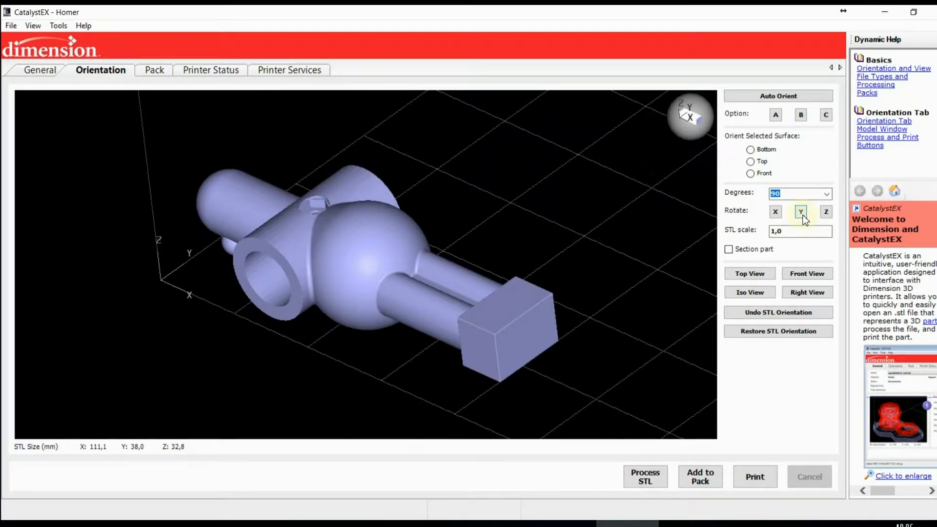
pyautogui.click(801, 213)
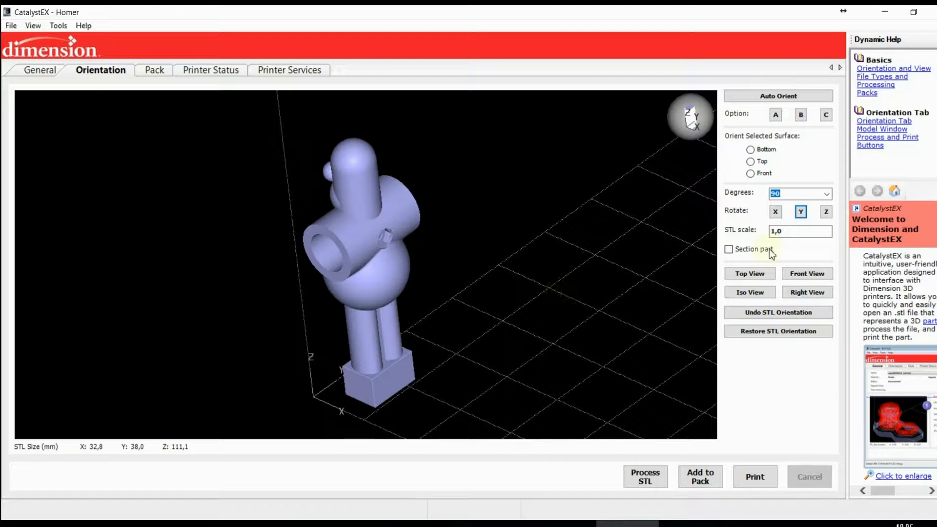
# Step: Rotate the Homer model by -90 degrees about the Y axis
pyautogui.click(826, 194)
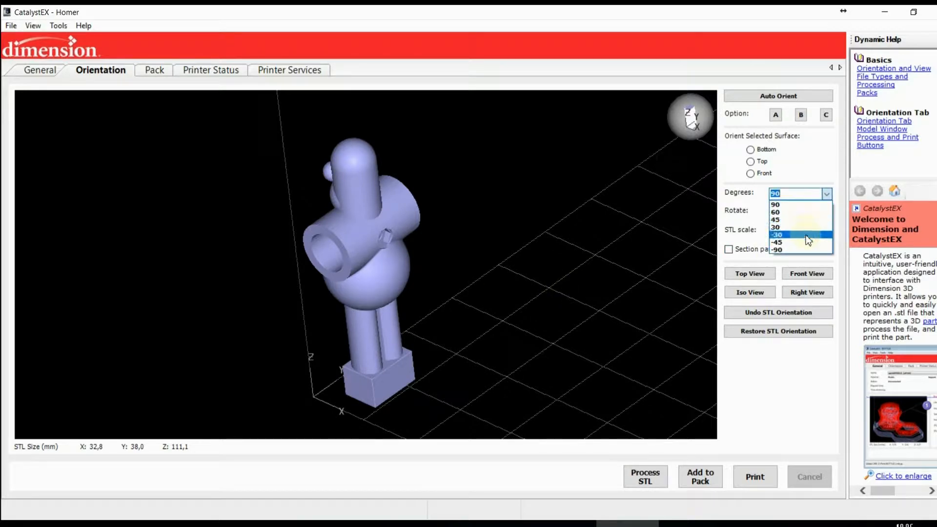
pyautogui.click(801, 250)
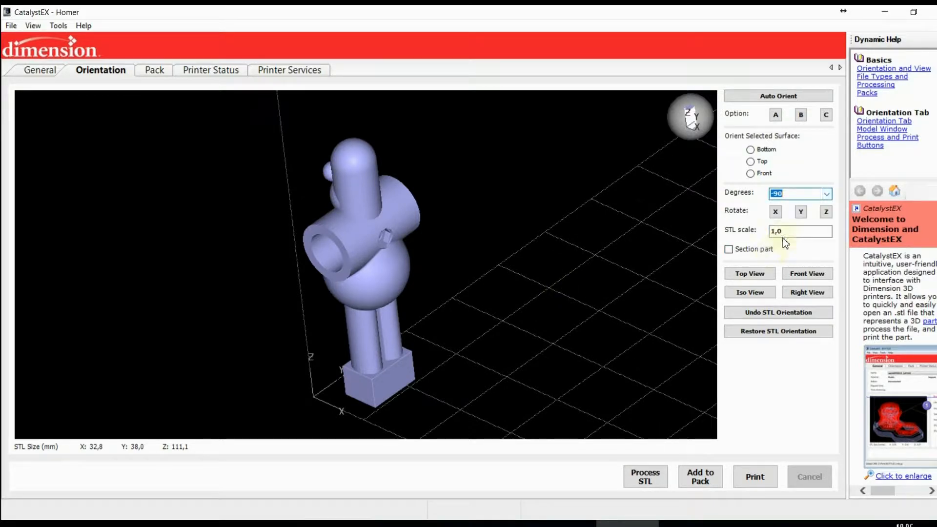
pyautogui.click(801, 213)
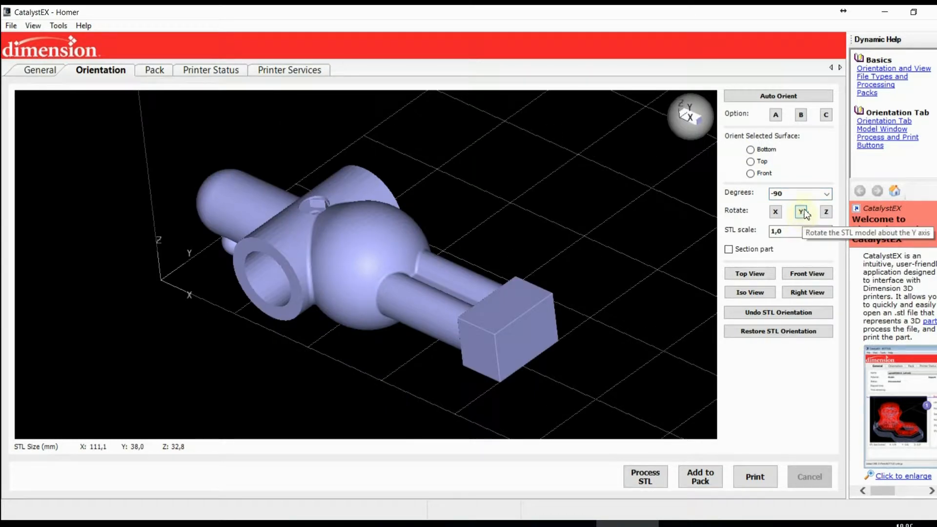
# Step: Rotate the model by 90 degrees about the Y axis and by 90 degrees about the Z axis
pyautogui.click(826, 194)
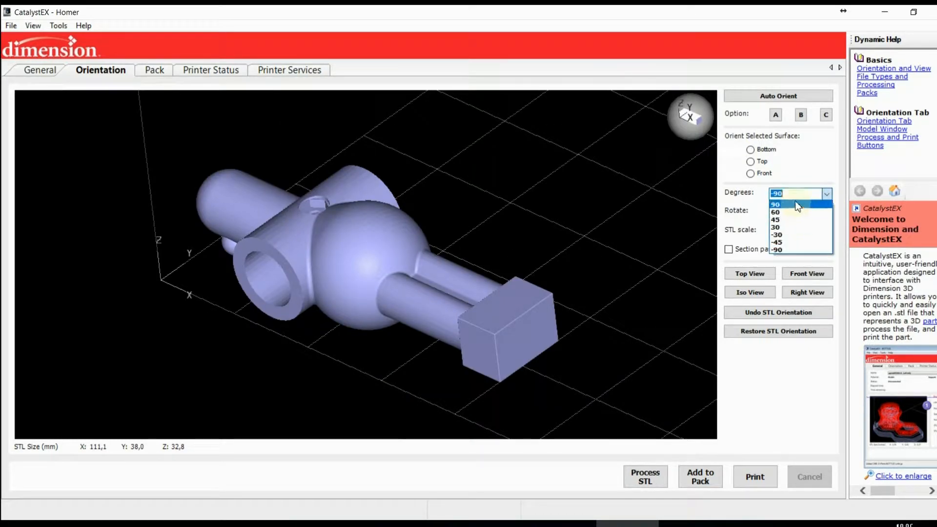
pyautogui.click(799, 204)
pyautogui.click(801, 212)
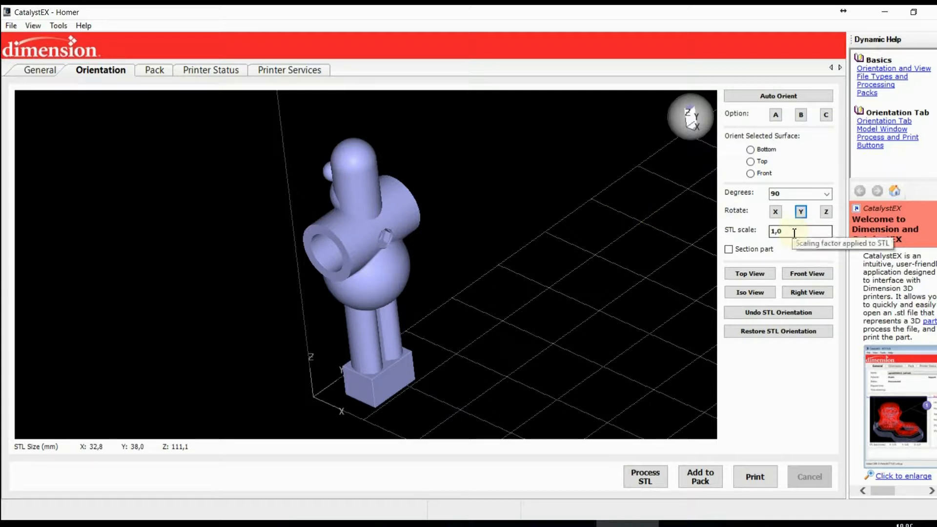
pyautogui.click(826, 213)
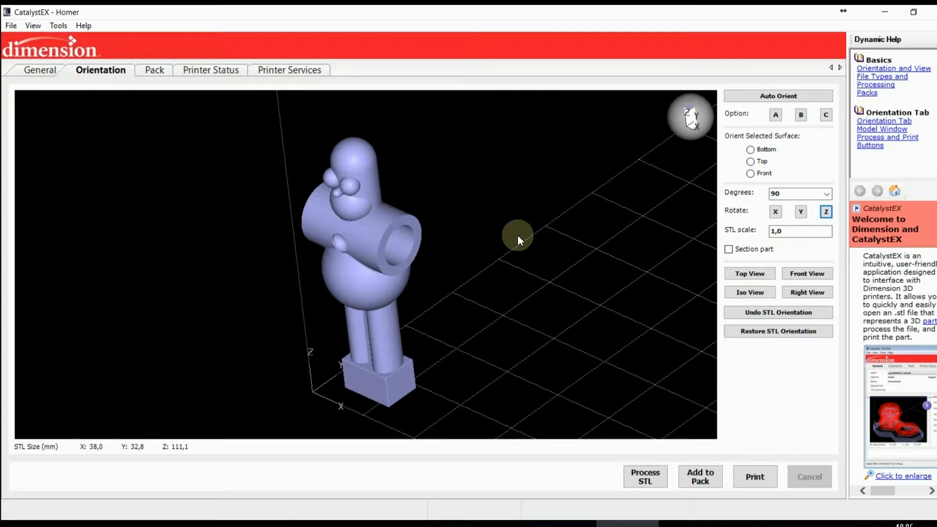
# Step: Tilt the model by -45 degrees about the X axis and rotate it back by 45 degrees
pyautogui.click(827, 193)
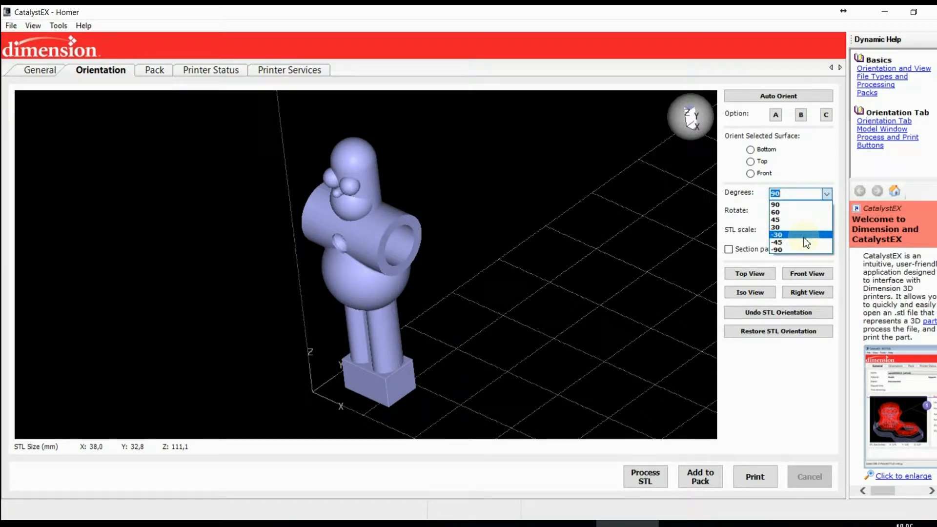
pyautogui.click(803, 242)
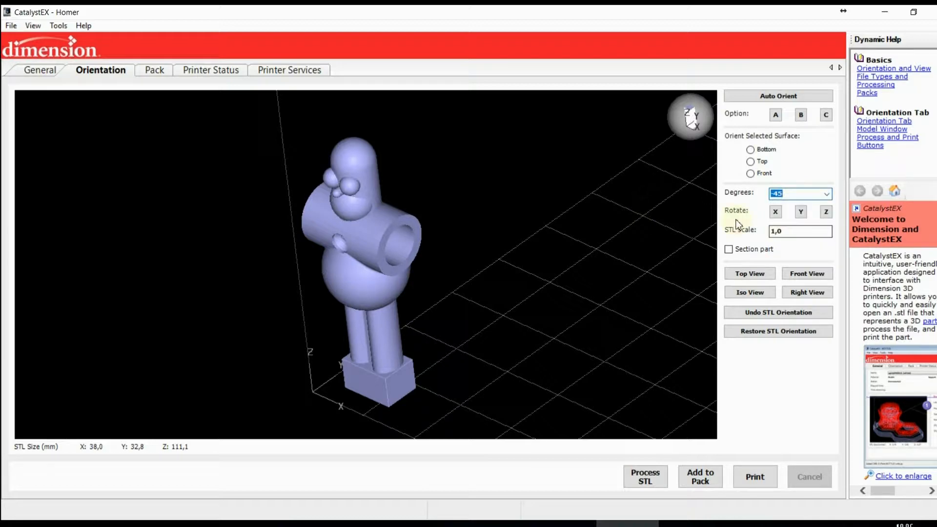
pyautogui.click(776, 212)
pyautogui.moveTo(495, 254); pyautogui.dragTo(517, 229)
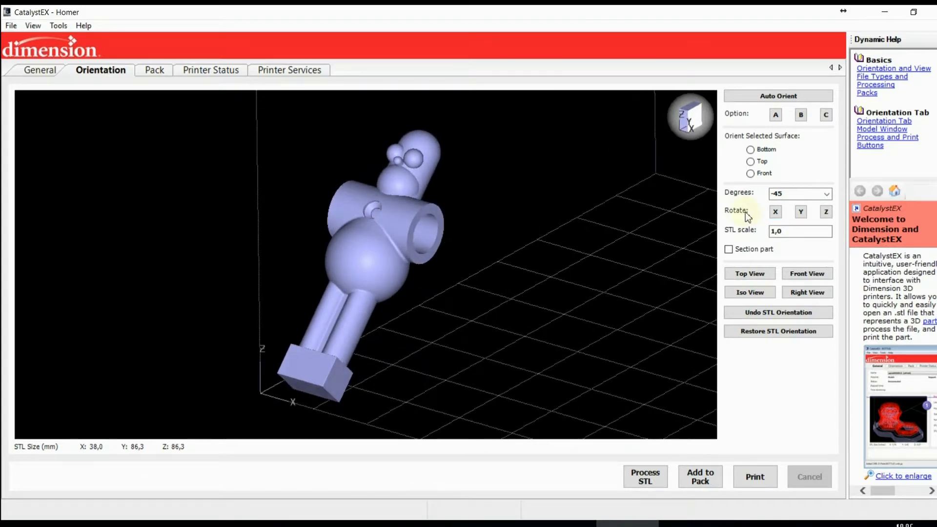
pyautogui.click(827, 194)
pyautogui.click(777, 220)
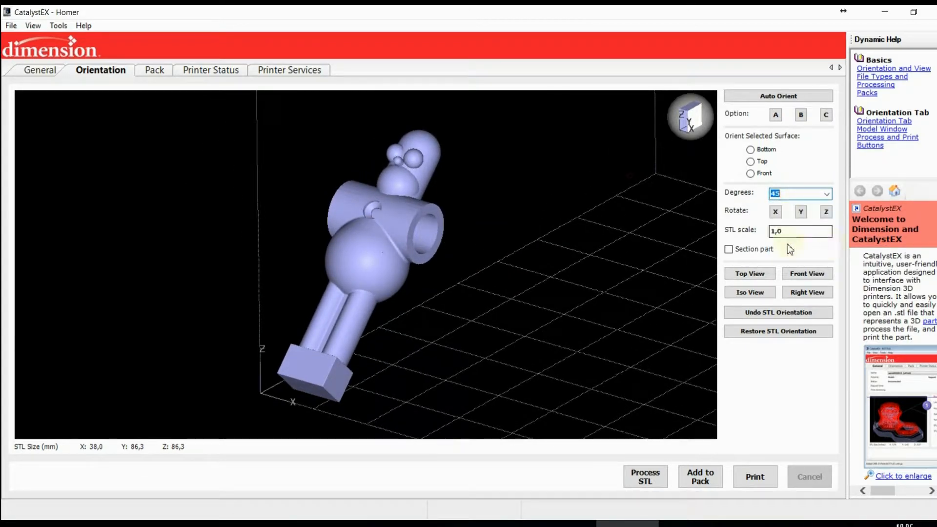
pyautogui.click(775, 213)
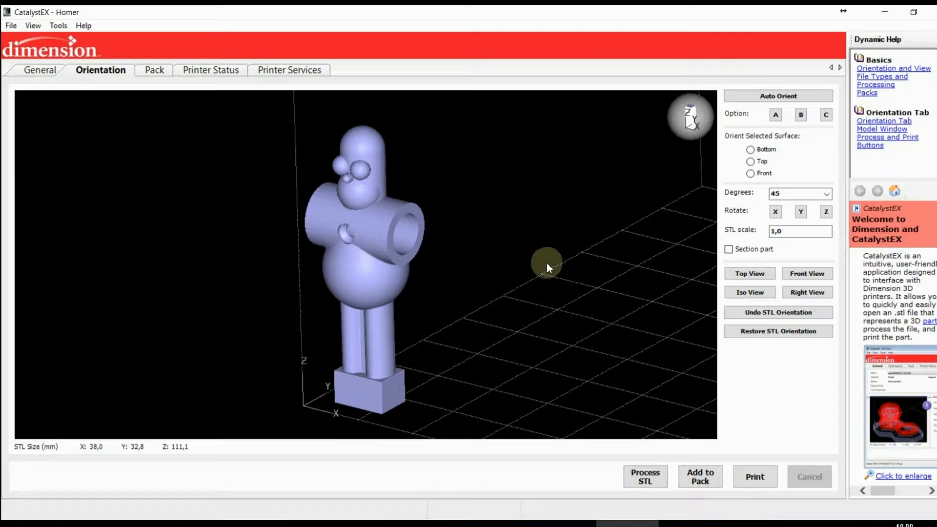
# Step: Apply suggested orientation A and orient Homer with the upper ring-shaped end of the hollow arm as the bottom surface
pyautogui.click(776, 115)
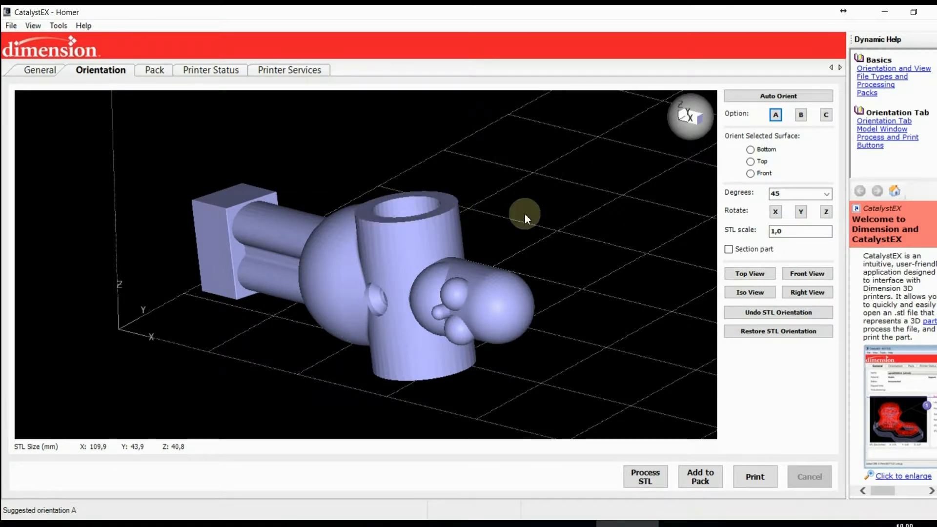
pyautogui.click(750, 149)
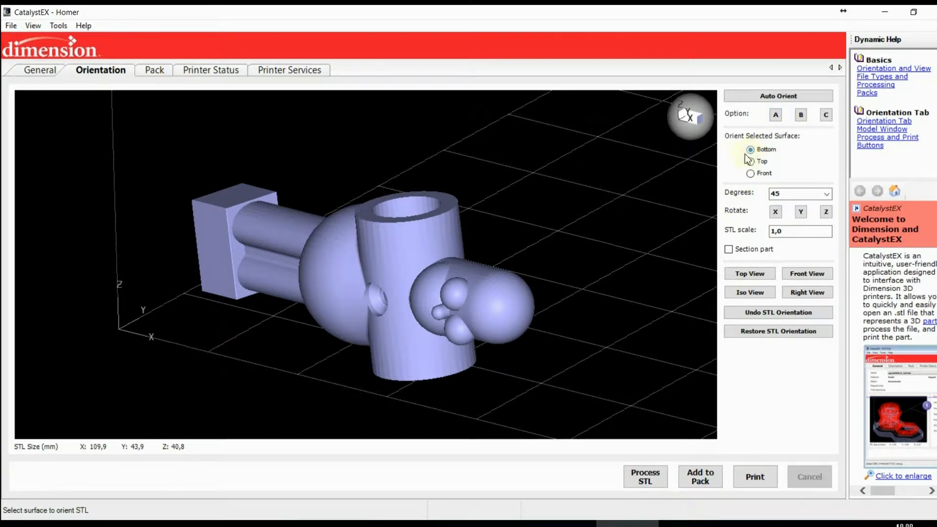
pyautogui.click(446, 198)
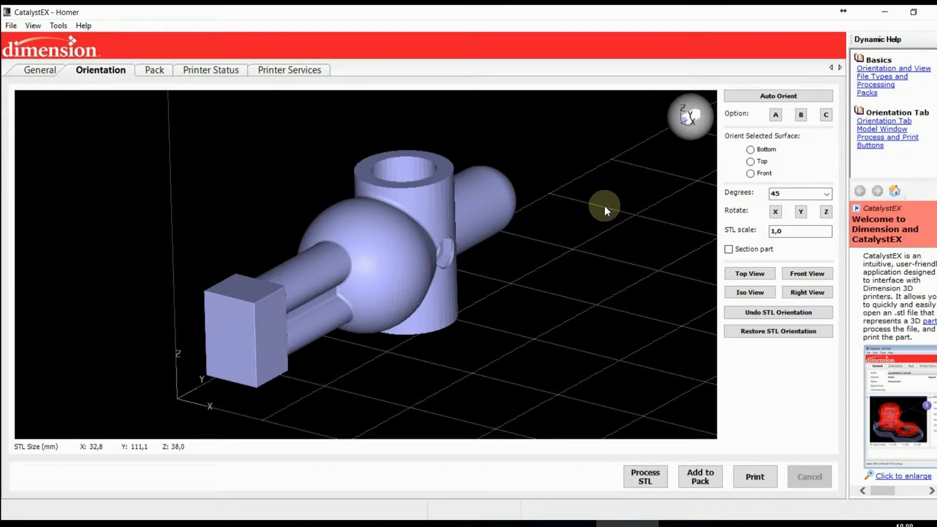
pyautogui.moveTo(604, 205); pyautogui.dragTo(572, 177)
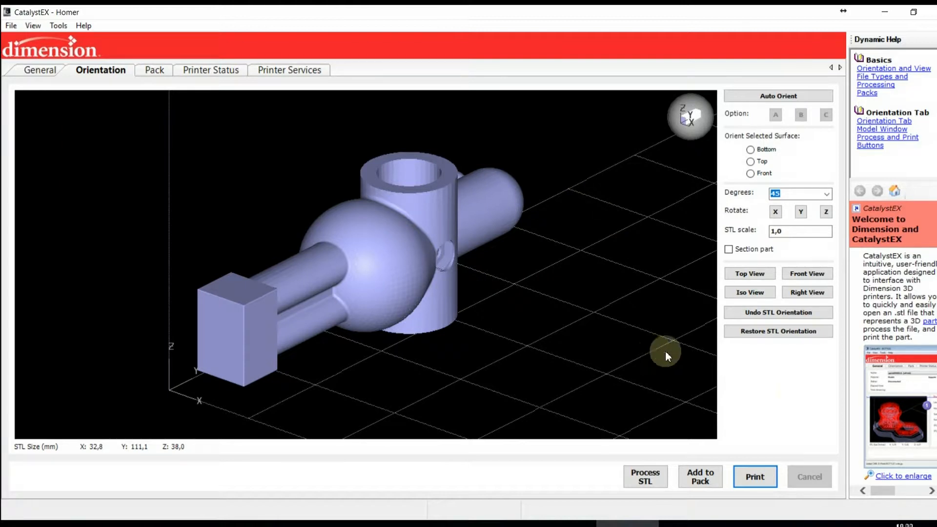
# Step: Process the STL into model and support layers and inspect them in the isometric and top views
pyautogui.click(646, 477)
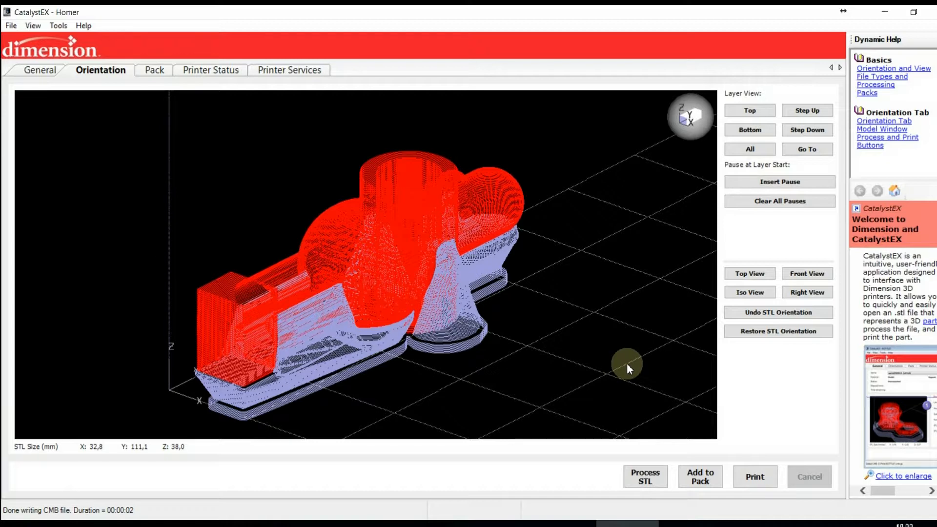
pyautogui.click(750, 292)
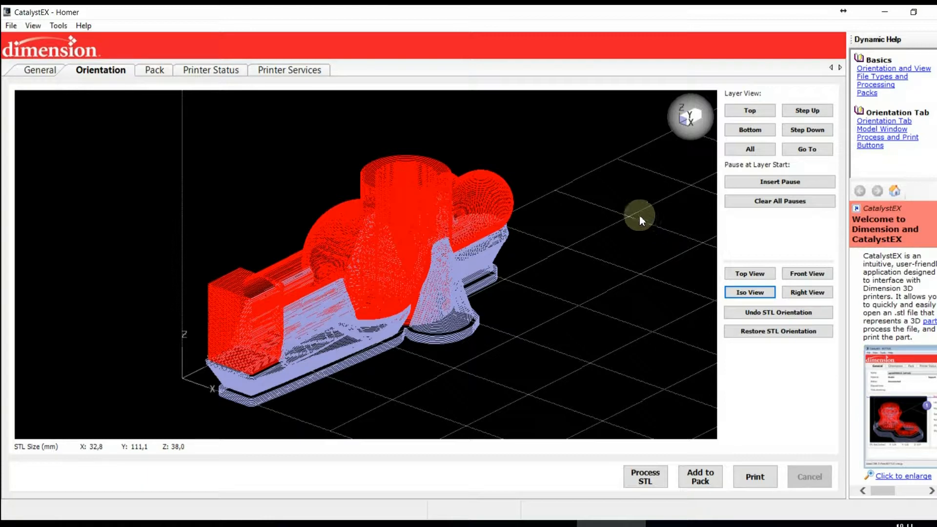
pyautogui.click(745, 273)
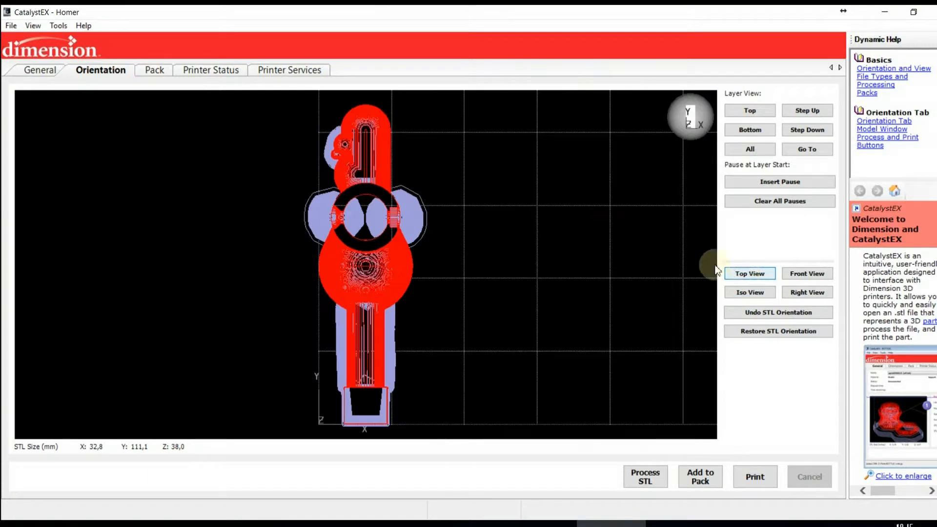
# Step: Display only the bottom layer and step up layer by layer to Z = 8.382
pyautogui.click(754, 131)
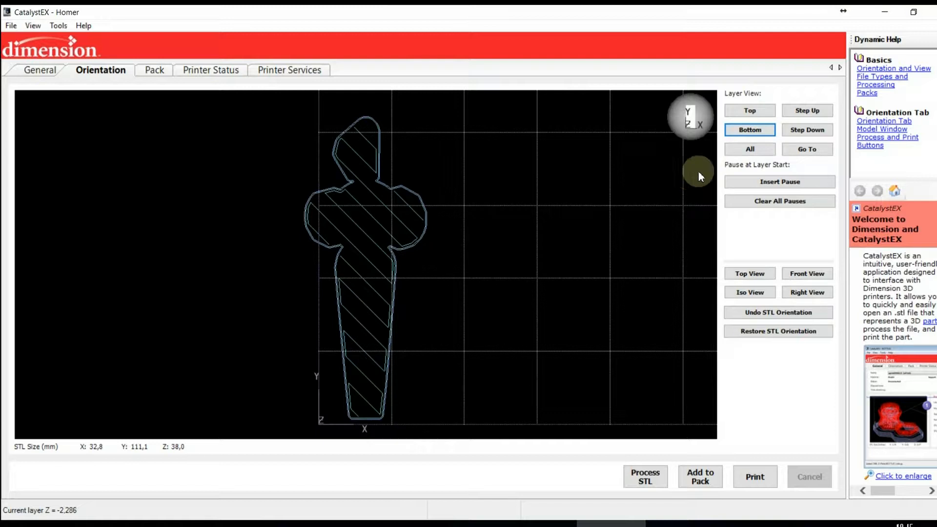
pyautogui.click(805, 111)
pyautogui.click(804, 111)
pyautogui.click(805, 111)
pyautogui.click(804, 111)
pyautogui.click(804, 112)
pyautogui.click(805, 111)
pyautogui.click(804, 112)
pyautogui.click(804, 111)
pyautogui.click(805, 111)
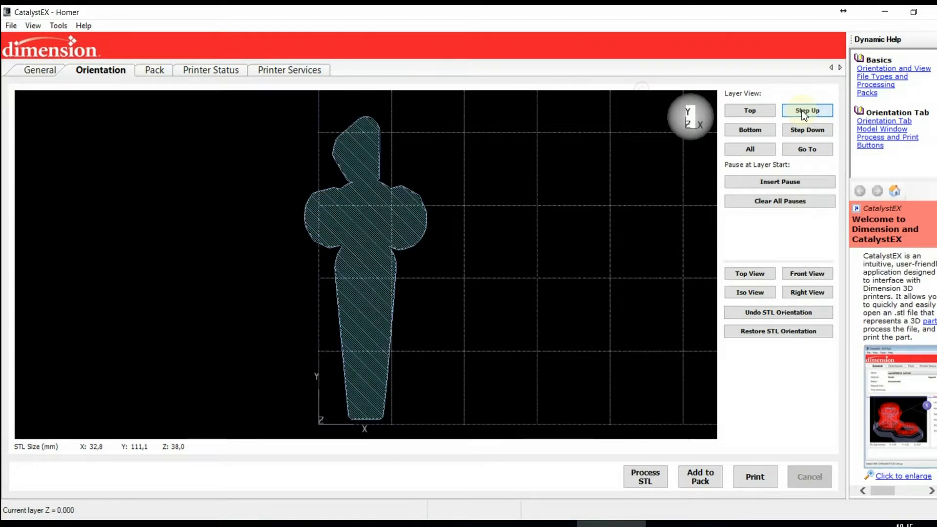
pyautogui.click(805, 111)
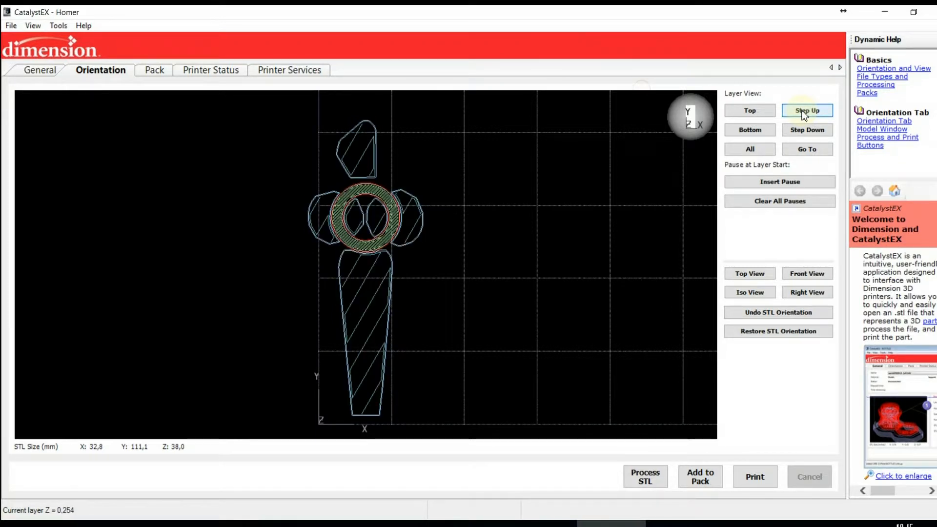
pyautogui.click(805, 112)
pyautogui.click(804, 111)
pyautogui.click(805, 112)
pyautogui.click(804, 112)
pyautogui.click(804, 112)
pyautogui.click(805, 111)
pyautogui.click(804, 112)
pyautogui.click(804, 111)
pyautogui.click(804, 111)
pyautogui.click(804, 111)
pyautogui.click(804, 111)
pyautogui.click(804, 111)
pyautogui.click(804, 111)
pyautogui.click(804, 111)
pyautogui.click(804, 111)
pyautogui.click(804, 111)
pyautogui.click(804, 112)
pyautogui.click(804, 112)
pyautogui.click(804, 111)
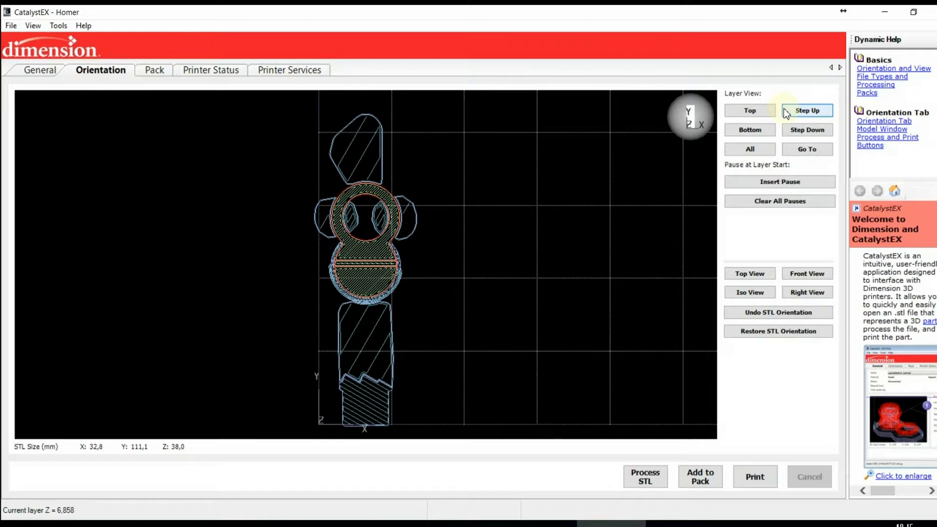
pyautogui.press('Down')
pyautogui.press('Down')
pyautogui.press('Down')
pyautogui.press('Down')
pyautogui.click(785, 109)
pyautogui.click(784, 109)
pyautogui.click(785, 109)
pyautogui.click(785, 109)
pyautogui.click(784, 110)
pyautogui.click(785, 109)
pyautogui.click(785, 109)
pyautogui.click(785, 109)
pyautogui.click(784, 110)
pyautogui.click(784, 110)
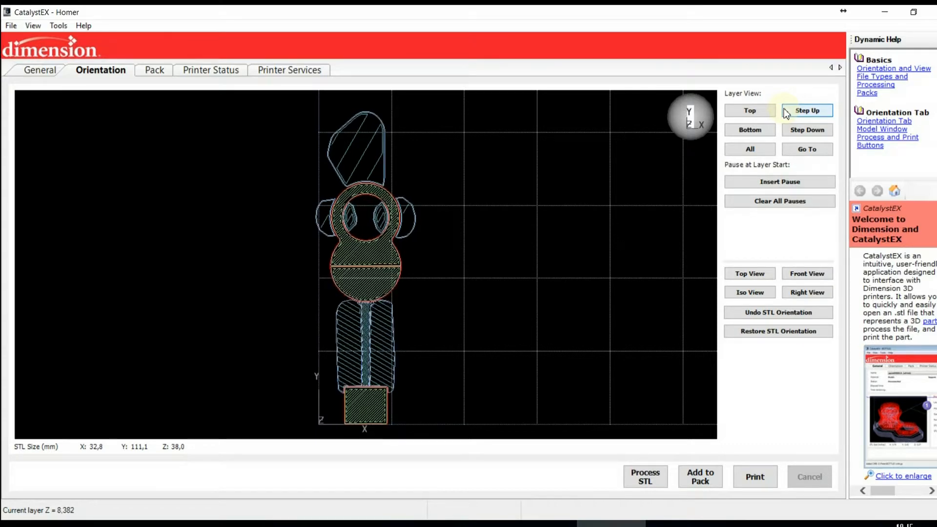
# Step: Turn on the shaded toolpath preview and examine the fill of Homer's belly in the current layer
pyautogui.scroll(8, 784, 109)
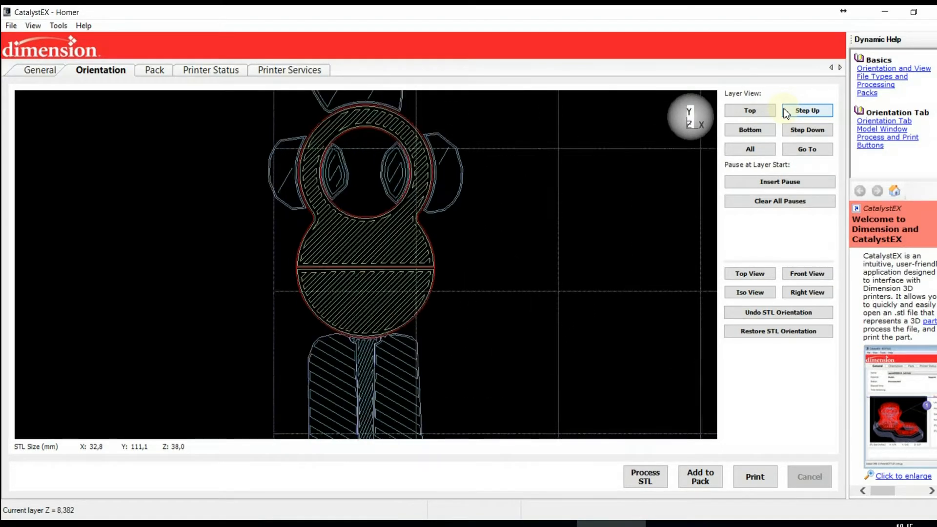
pyautogui.scroll(-3, 786, 114)
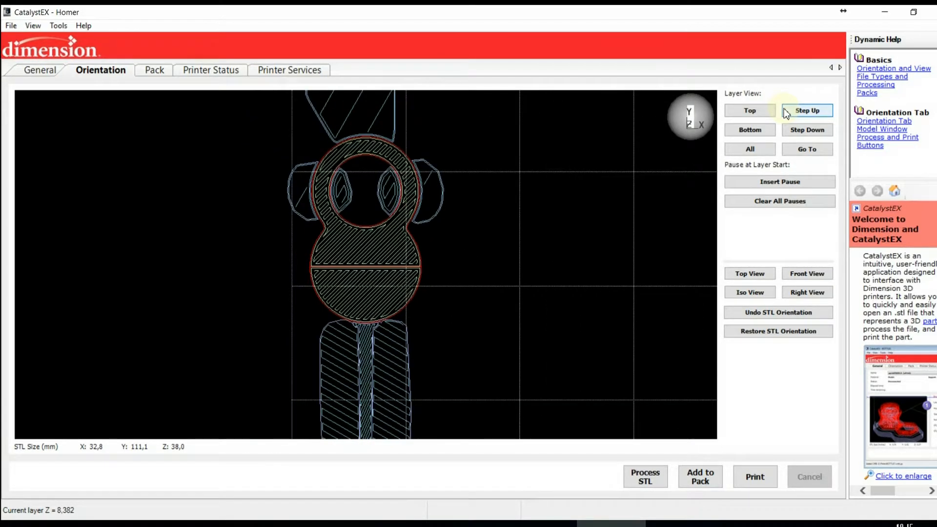
pyautogui.press('Down')
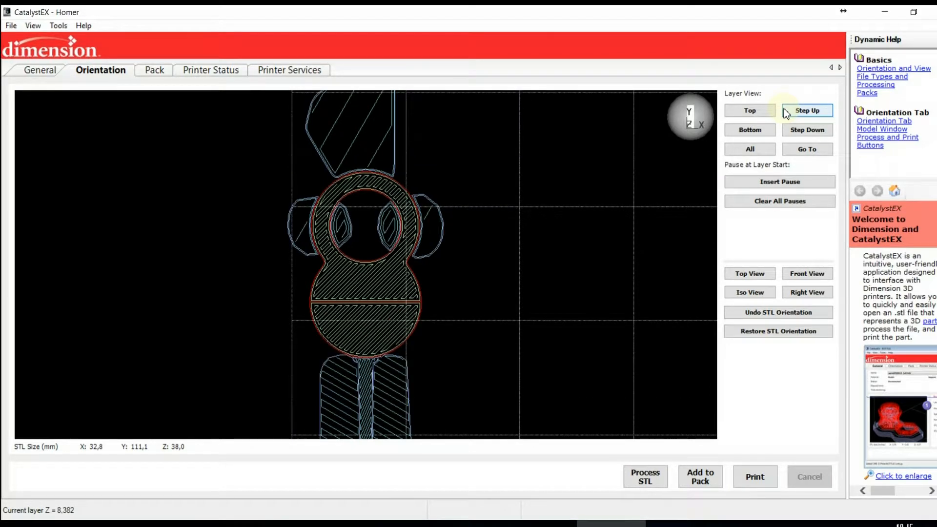
pyautogui.press('Up')
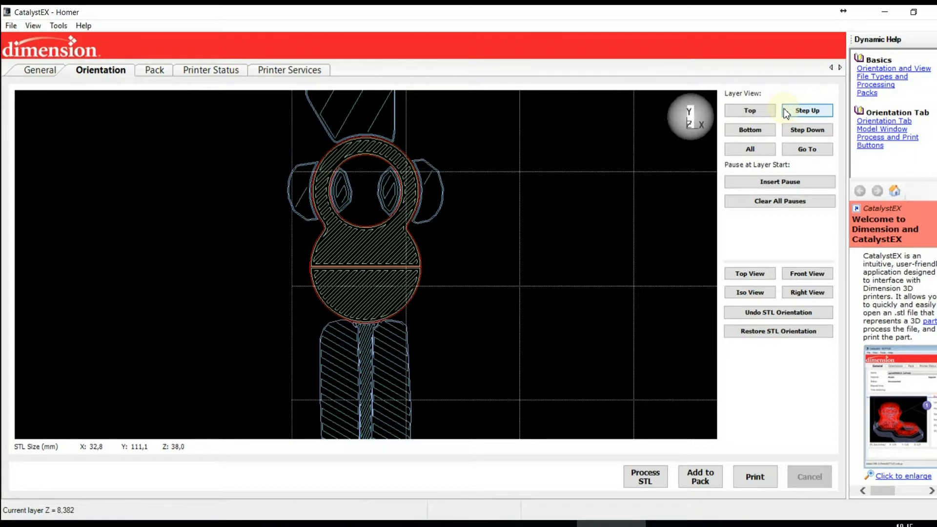
pyautogui.scroll(5, 785, 113)
pyautogui.scroll(1, 786, 113)
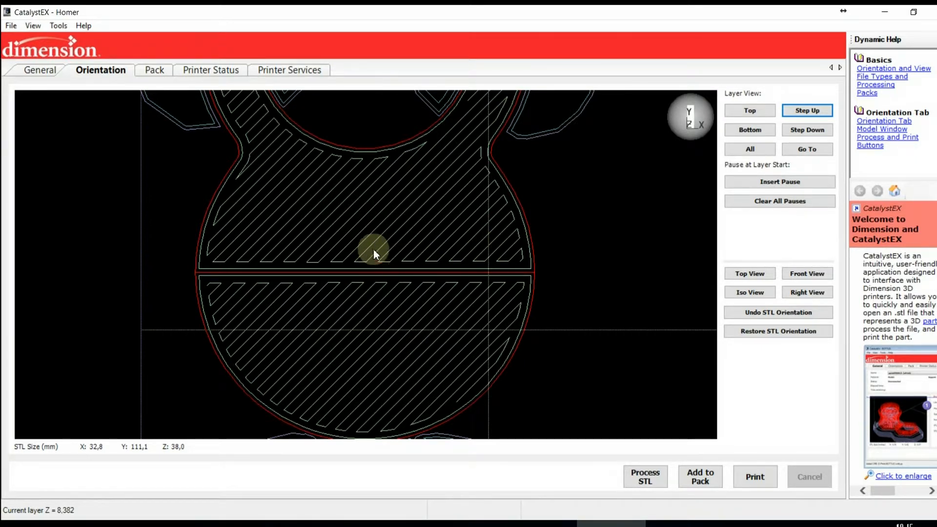
pyautogui.click(29, 26)
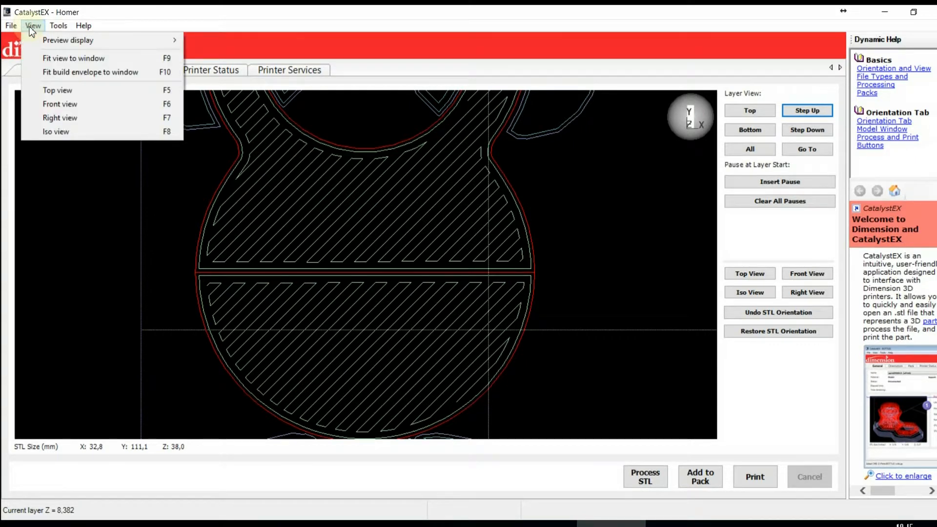
pyautogui.moveTo(53, 44)
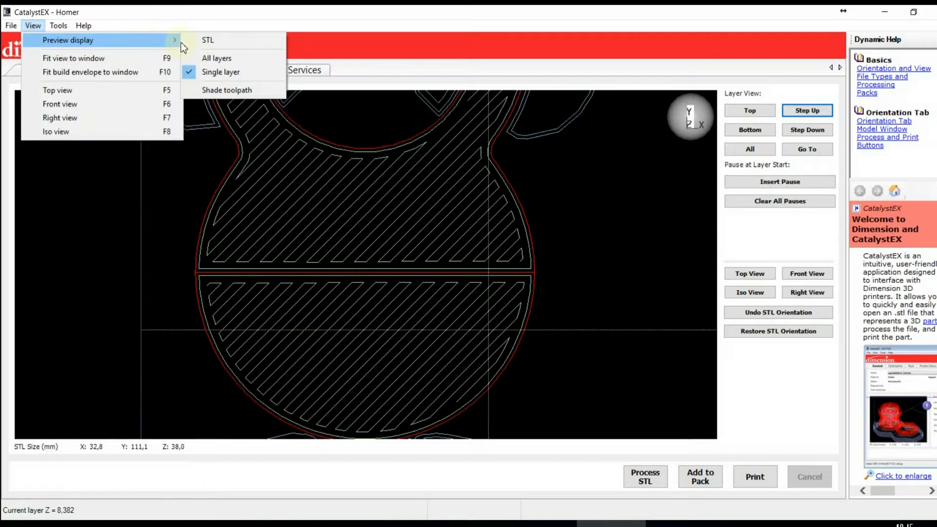
pyautogui.click(227, 90)
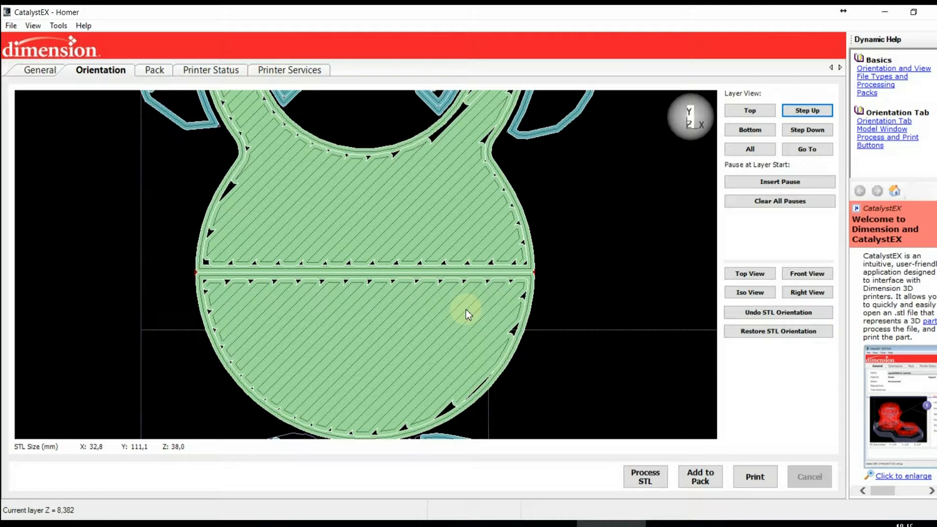
# Step: Step up through the shaded layers to Z = 11.176, examining the belly's fill pattern
pyautogui.press('Return')
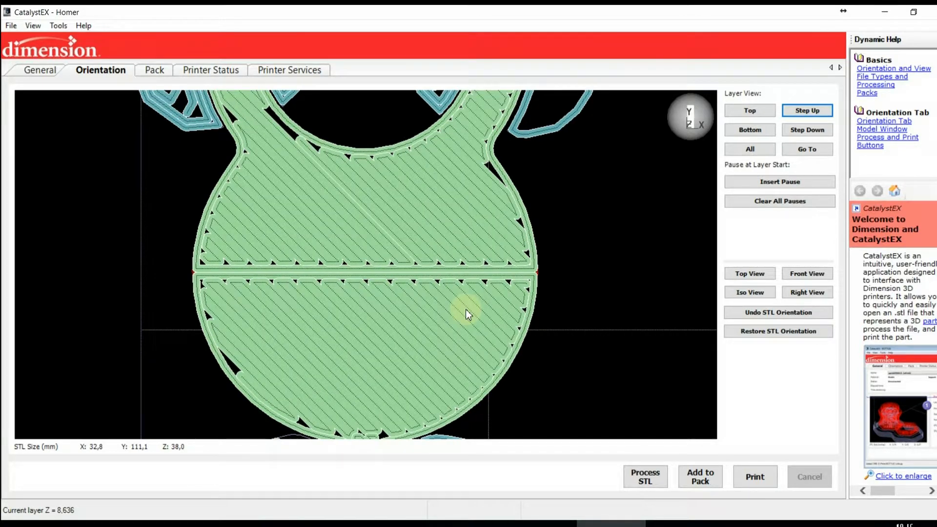
pyautogui.press('Return')
pyautogui.press('Return')
pyautogui.press('Return')
pyautogui.press('Return')
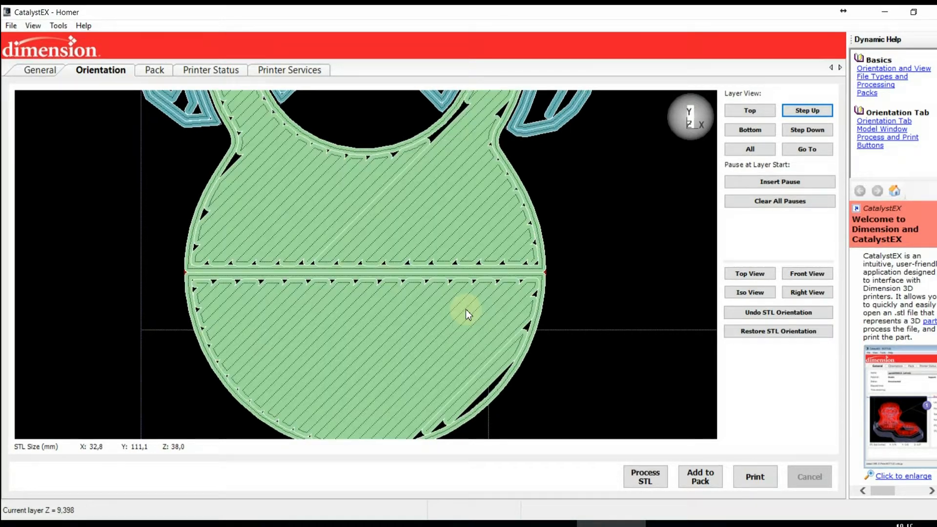
pyautogui.press('Return')
pyautogui.press('Return')
pyautogui.press('Return')
pyautogui.press('Return')
pyautogui.press('Return')
pyautogui.press('Return')
pyautogui.press('Return')
pyautogui.press('Return')
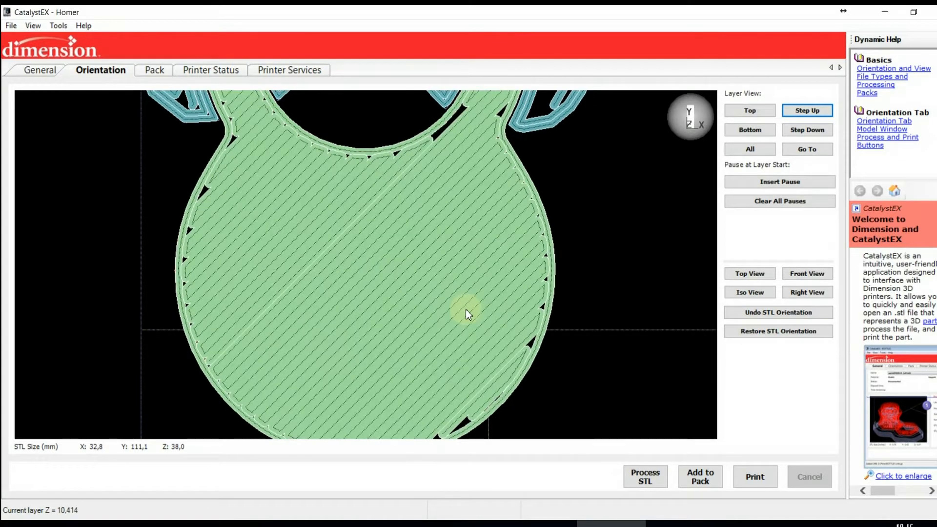
pyautogui.press('Return')
pyautogui.press('Return')
pyautogui.press('Return')
pyautogui.press('Return')
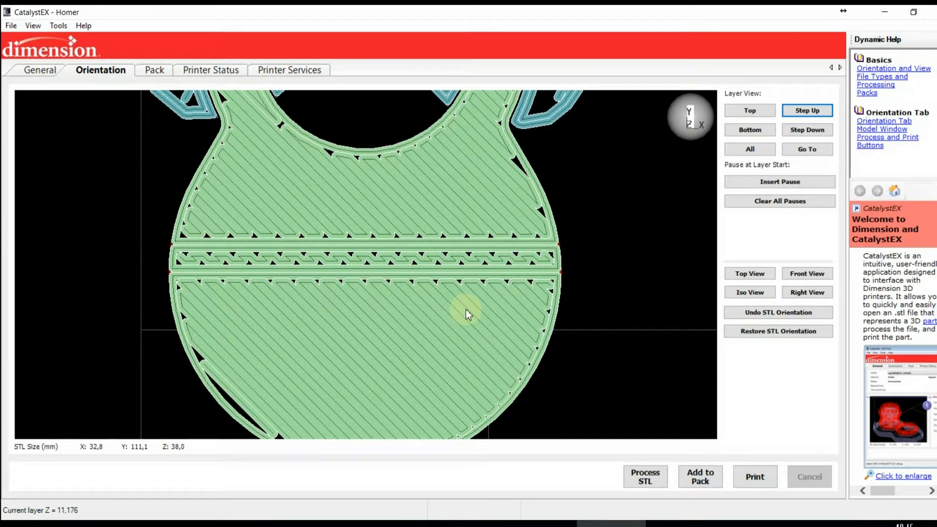
# Step: Step down through the shaded layers from Z = 11.176 to Z = 2.794, examining the belly's fill and surrounding support toolpaths
pyautogui.press('Down')
pyautogui.press('Down')
pyautogui.press('Down')
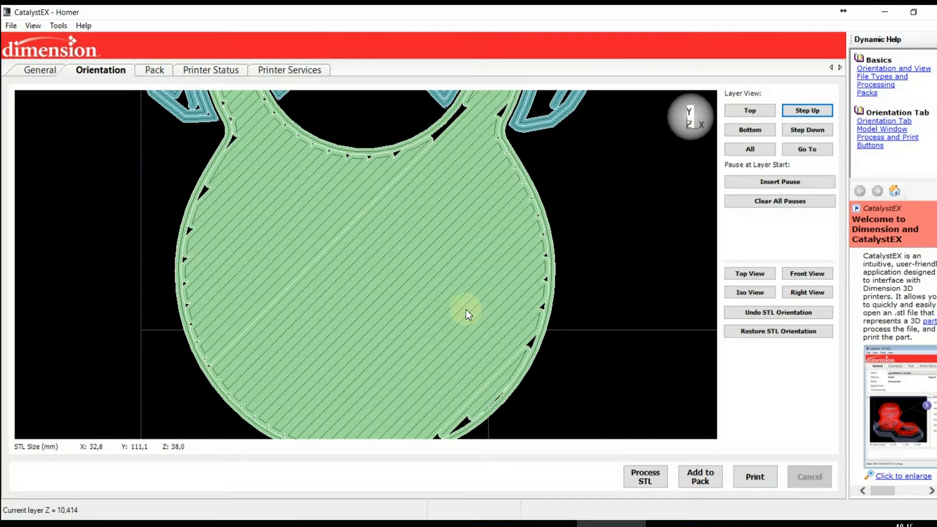
pyautogui.press('Down')
pyautogui.press('Down')
pyautogui.press('Down')
pyautogui.press('Down')
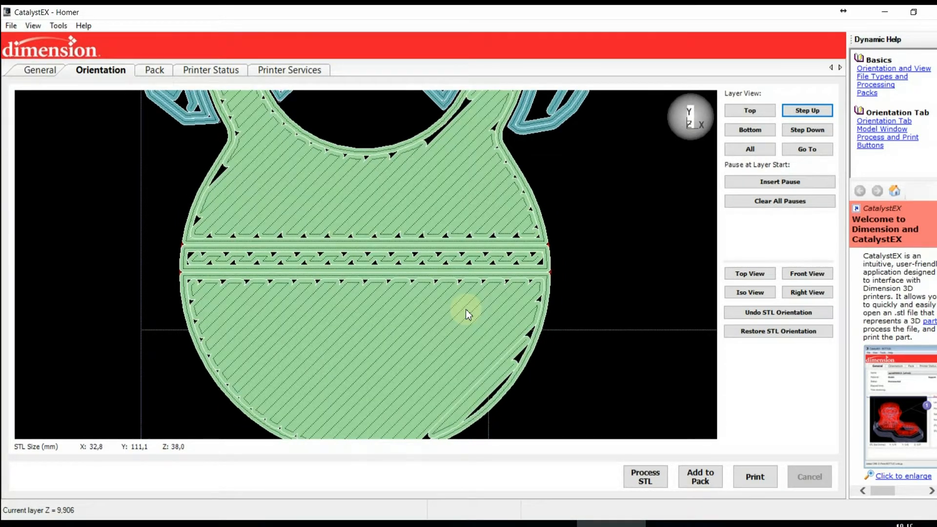
pyautogui.press('Down')
pyautogui.press('Down')
pyautogui.press('Down')
pyautogui.press('Down')
pyautogui.press('Down')
pyautogui.press('Down')
pyautogui.press('Down')
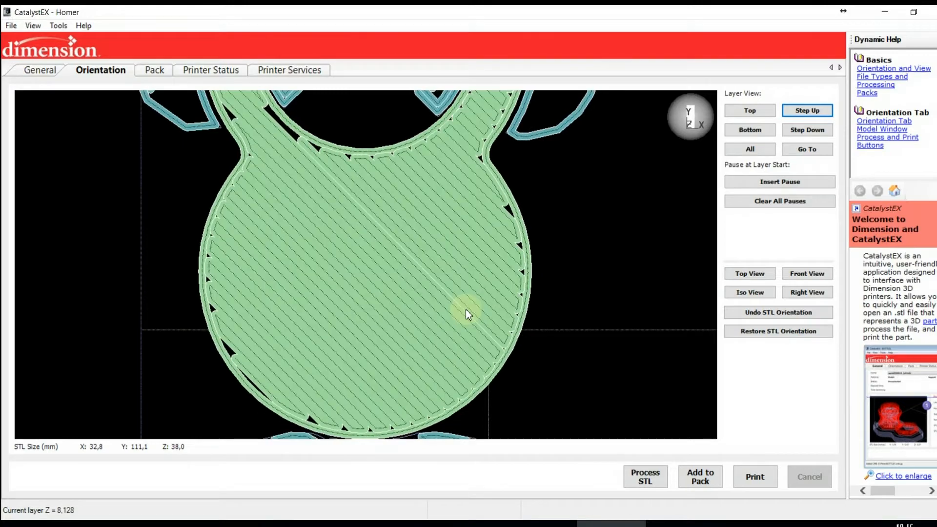
pyautogui.press('Down')
pyautogui.press('Down')
pyautogui.press('Down')
pyautogui.press('Down')
pyautogui.press('Down')
pyautogui.press('Down')
pyautogui.press('Down')
pyautogui.press('Down')
pyautogui.press('Down')
pyautogui.press('Down')
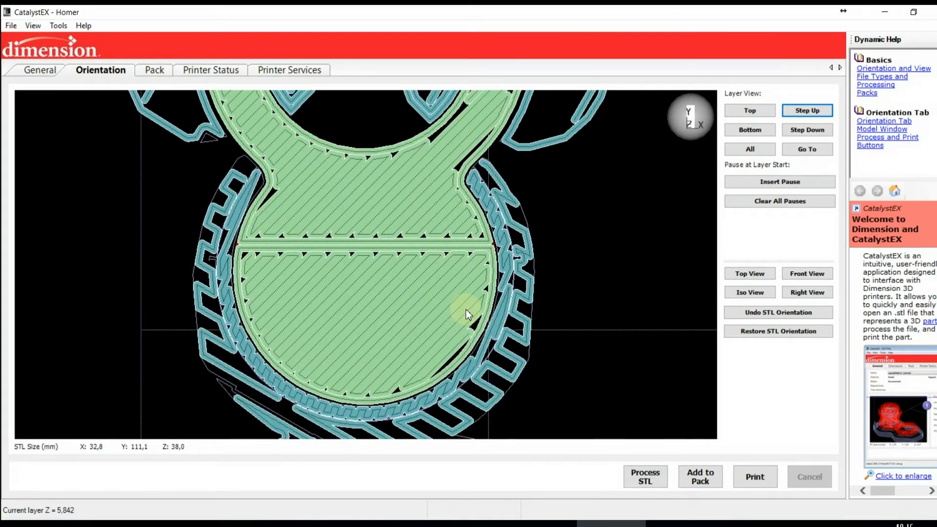
pyautogui.press('Down')
pyautogui.press('Down')
pyautogui.press('Down')
pyautogui.press('Down')
pyautogui.press('Down')
pyautogui.press('Down')
pyautogui.press('Down')
pyautogui.press('Down')
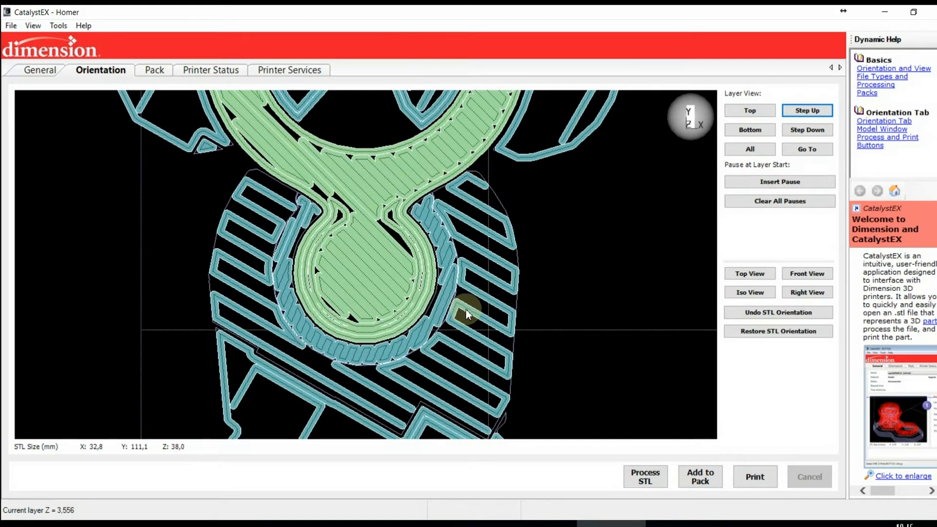
pyautogui.press('Down')
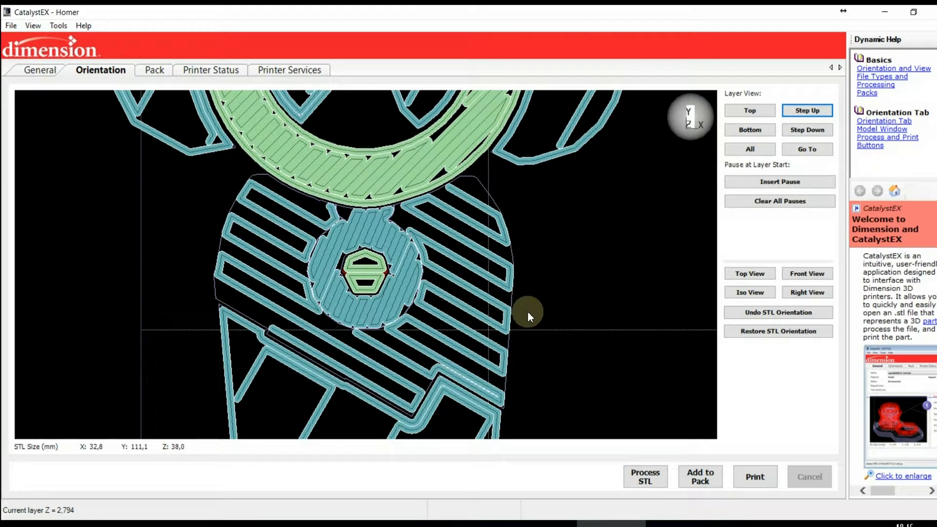
pyautogui.scroll(-5, 528, 312)
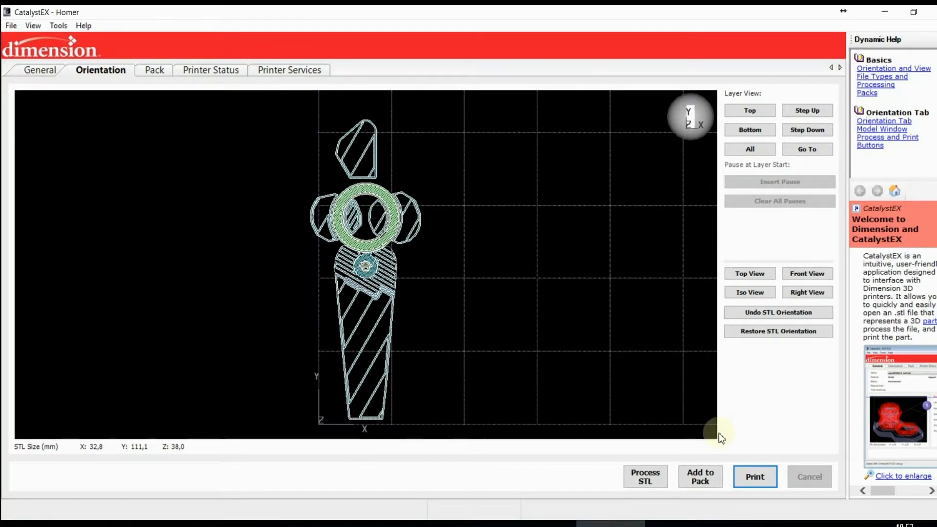
# Step: Add the processed Homer to the pack and move it to the upper-right corner of the build tray preview
pyautogui.click(703, 477)
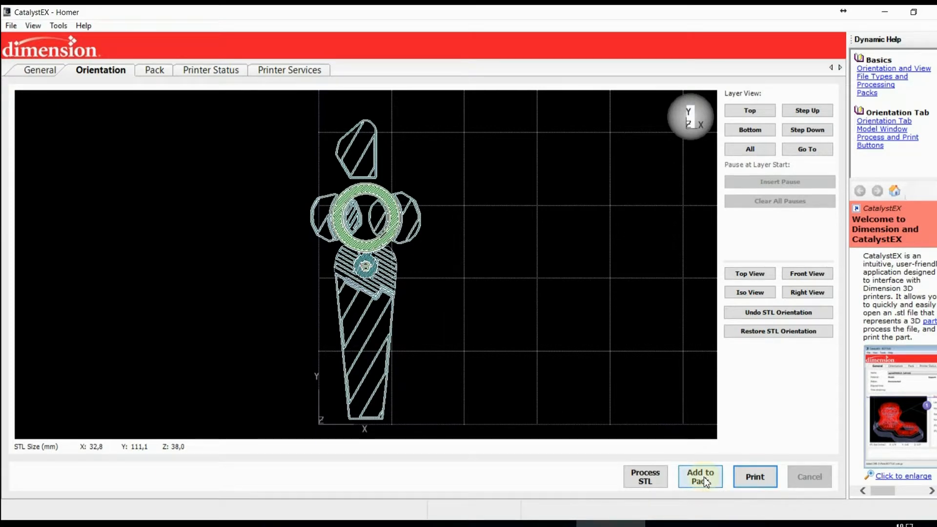
pyautogui.click(155, 71)
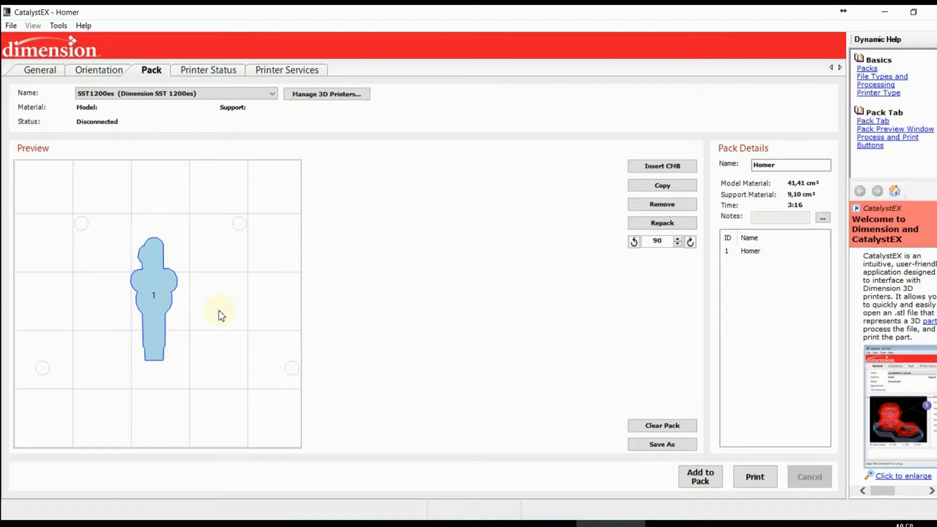
pyautogui.moveTo(165, 303); pyautogui.dragTo(266, 232)
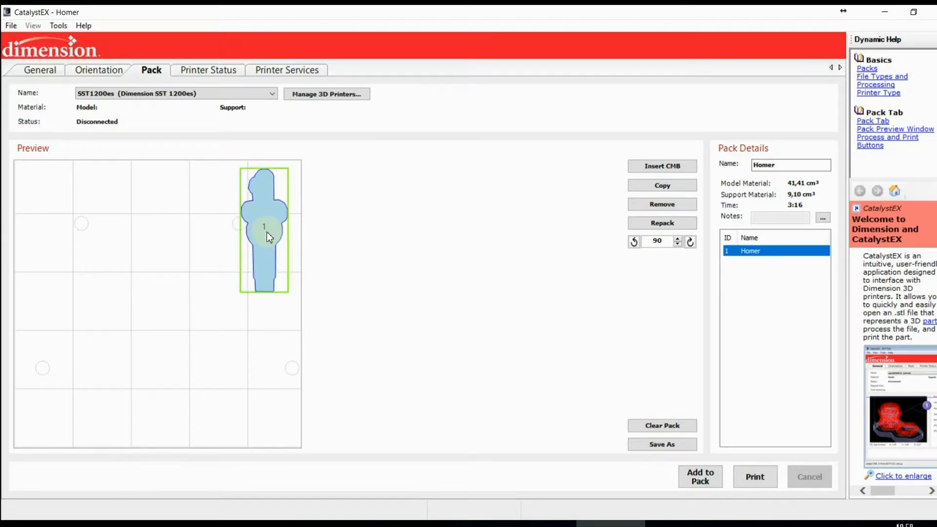
# Step: Rotate the packed Homer 90° clockwise on the tray and turn it back 90° counter-clockwise
pyautogui.click(273, 258)
pyautogui.click(661, 320)
pyautogui.click(691, 243)
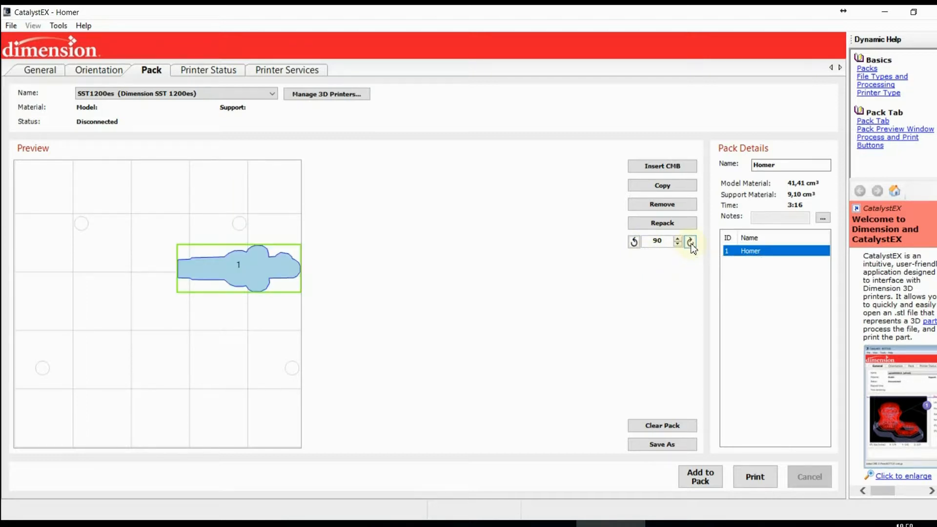
pyautogui.click(635, 242)
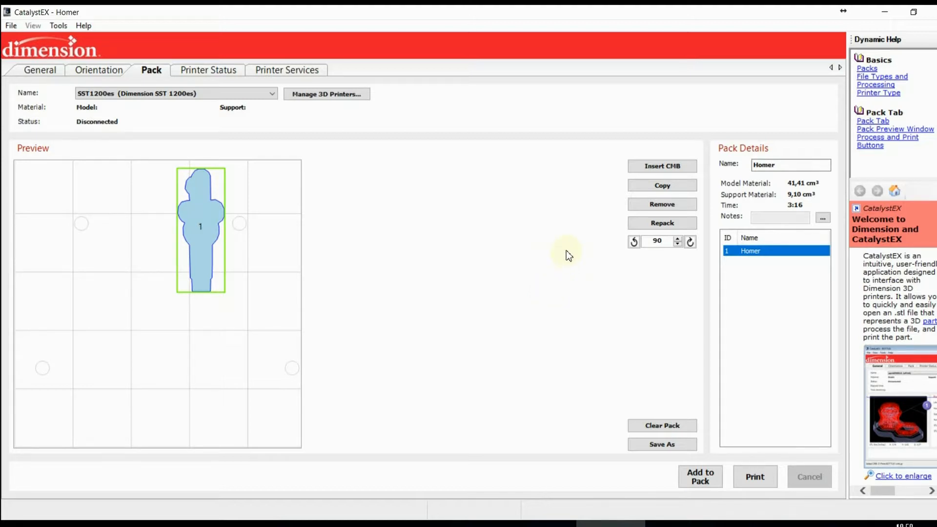
# Step: Add 5 copies of the Homer part to the pack
pyautogui.click(662, 185)
pyautogui.moveTo(473, 232); pyautogui.dragTo(462, 205)
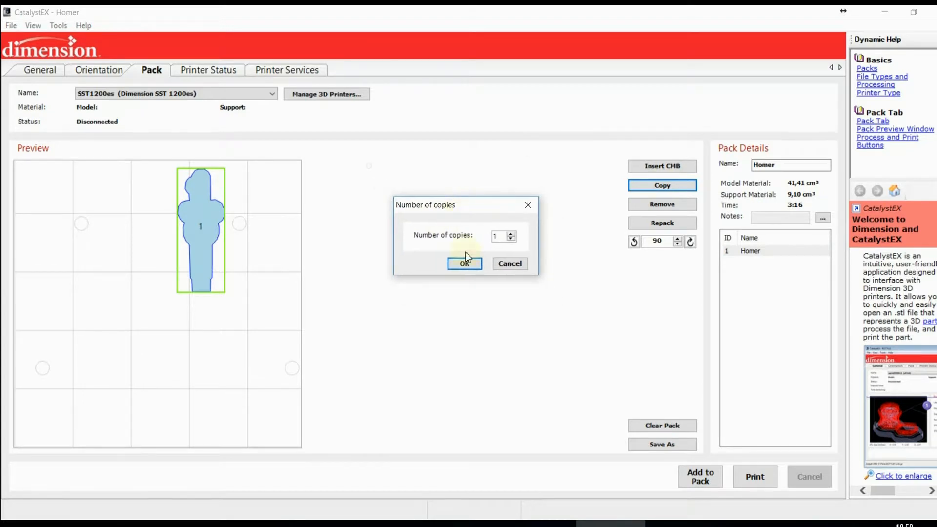
pyautogui.click(511, 234)
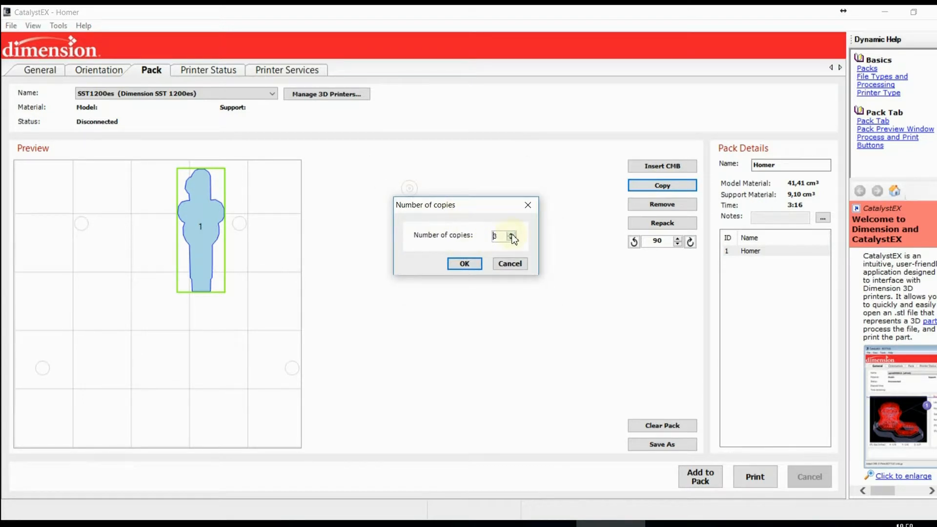
pyautogui.click(465, 264)
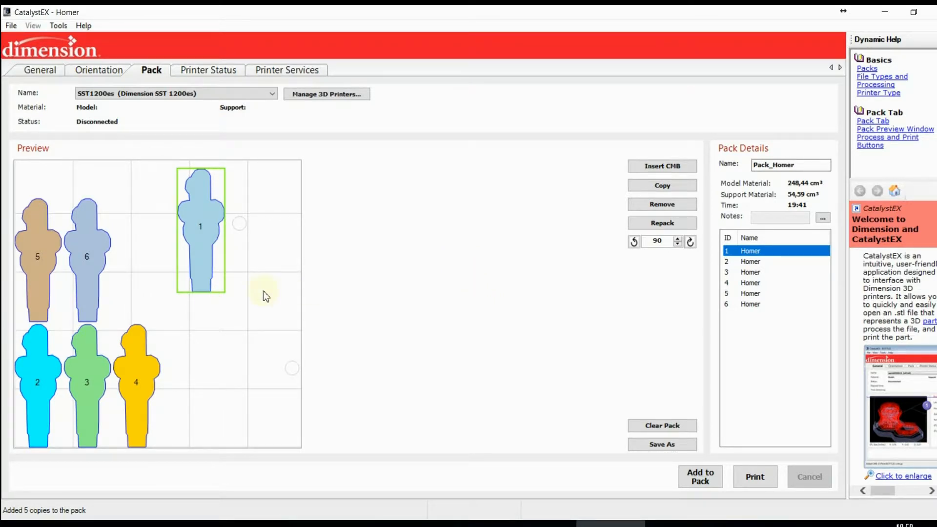
# Step: Arrange parts 5, 6 and 1 side by side in a row along the tray's upper edge
pyautogui.moveTo(43, 278); pyautogui.dragTo(44, 246)
pyautogui.moveTo(76, 286); pyautogui.dragTo(94, 255)
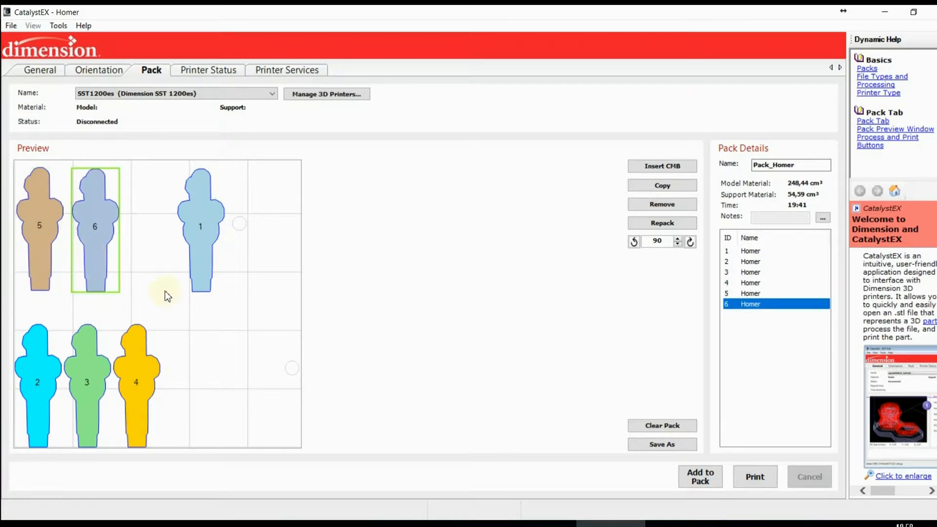
pyautogui.moveTo(209, 275); pyautogui.dragTo(156, 272)
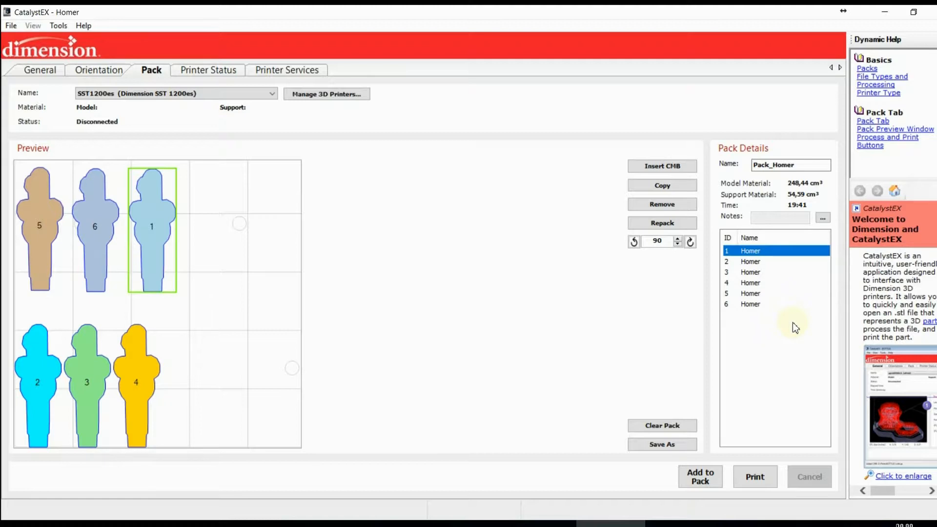
# Step: Highlight parts 5, 4, 3 and 2 one after another to identify each on the tray
pyautogui.click(766, 294)
pyautogui.click(760, 283)
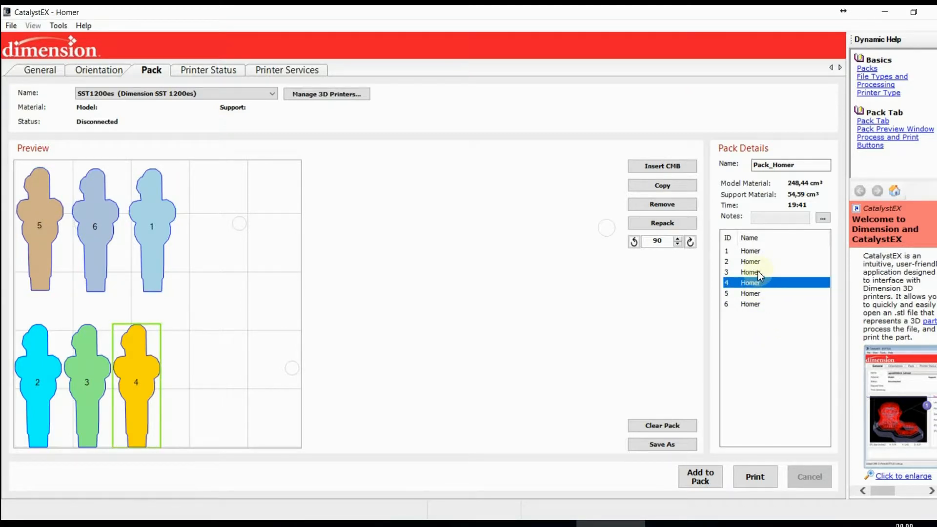
pyautogui.click(759, 272)
pyautogui.click(756, 262)
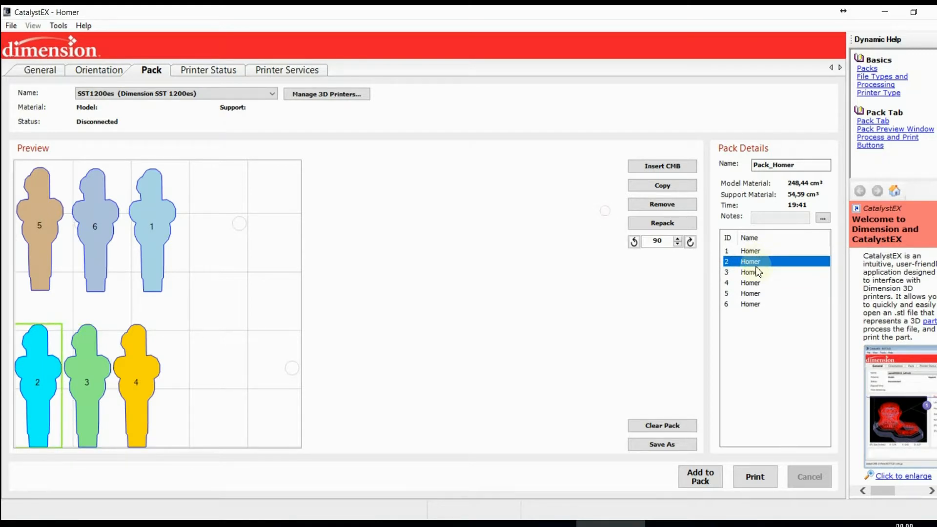
pyautogui.click(757, 294)
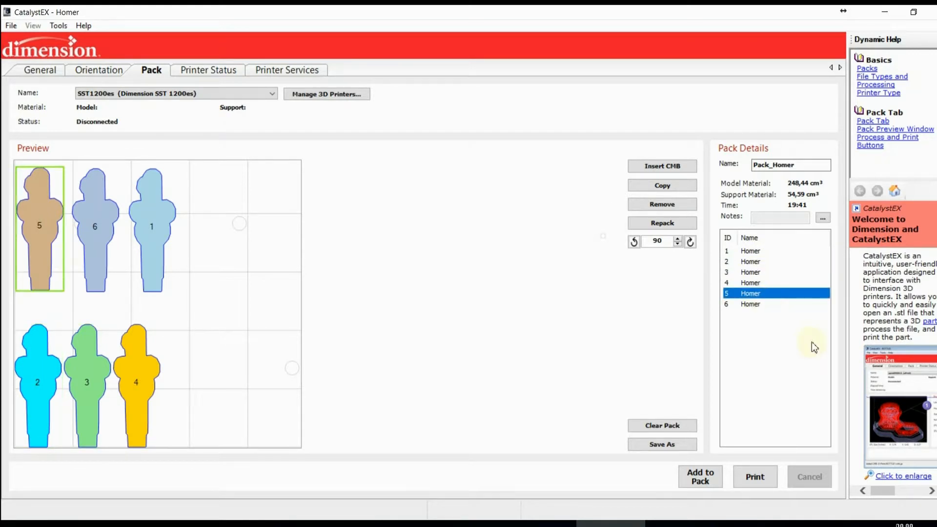
# Step: Remove parts 6 and 5 from the pack and move part 1 beside part 4 in the tray's lower row
pyautogui.click(750, 306)
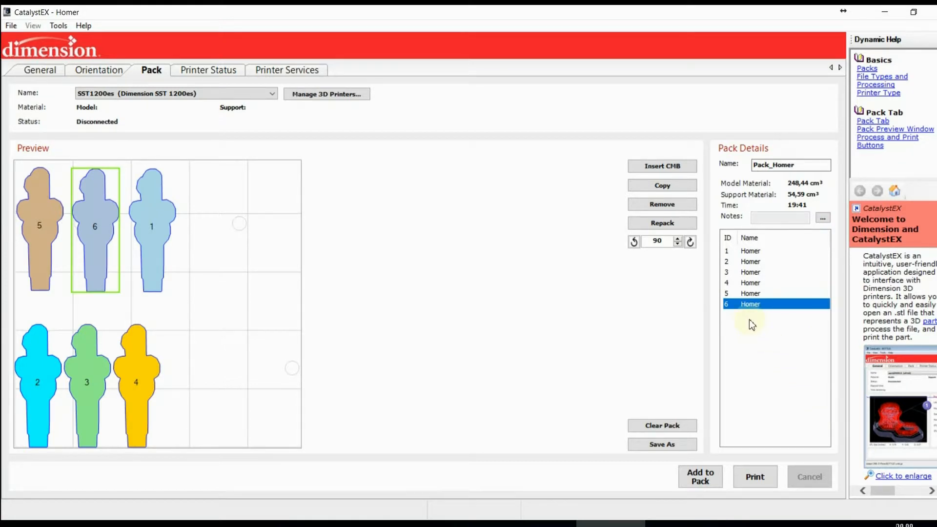
pyautogui.click(659, 204)
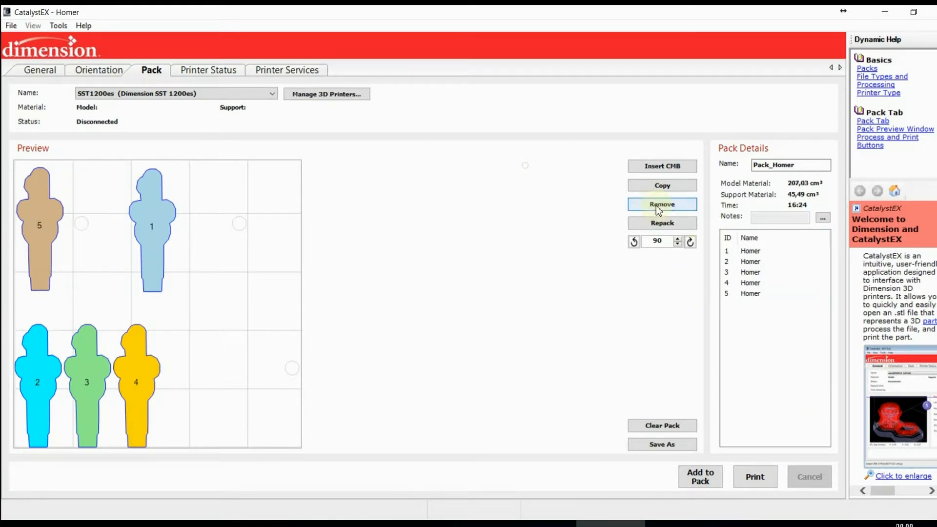
pyautogui.click(754, 294)
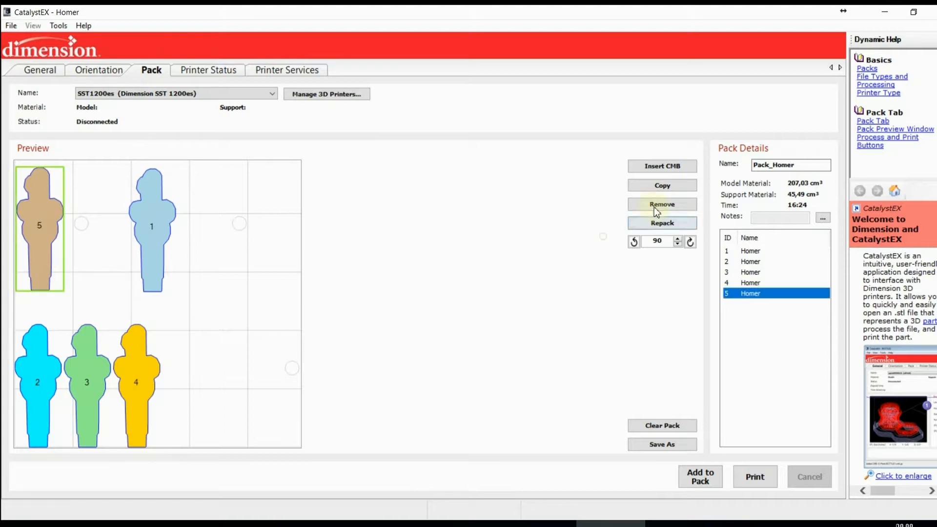
pyautogui.click(654, 207)
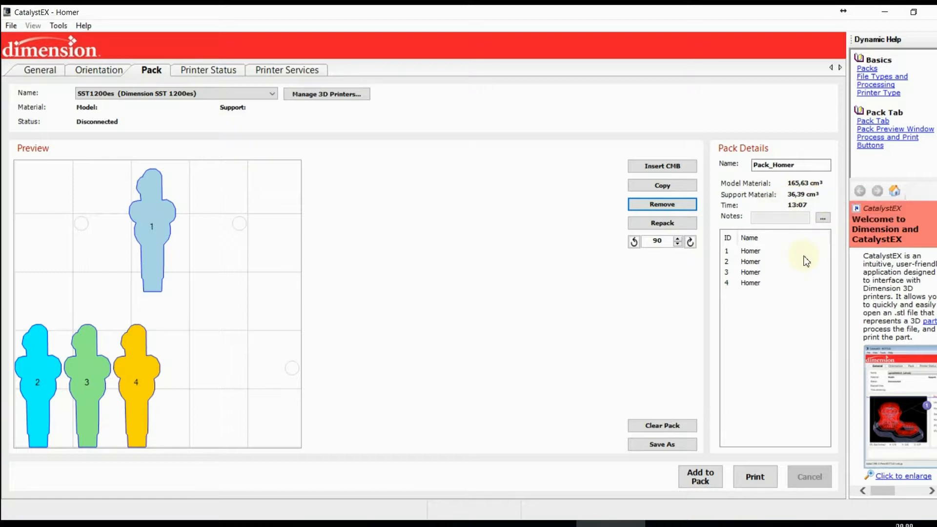
pyautogui.moveTo(155, 222); pyautogui.dragTo(192, 377)
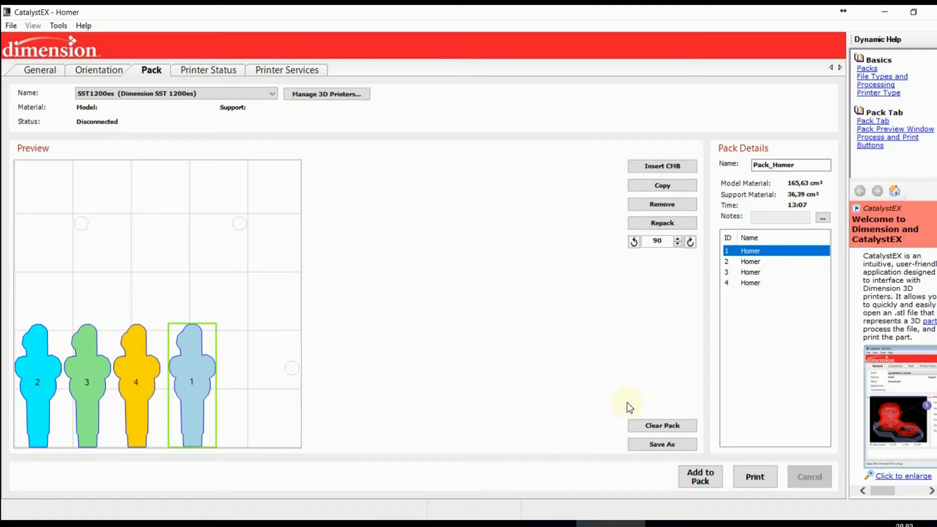
# Step: Save the pack as toolpath file Pack_Homer.cmb in the Homer folder and clear all parts from the tray
pyautogui.click(662, 444)
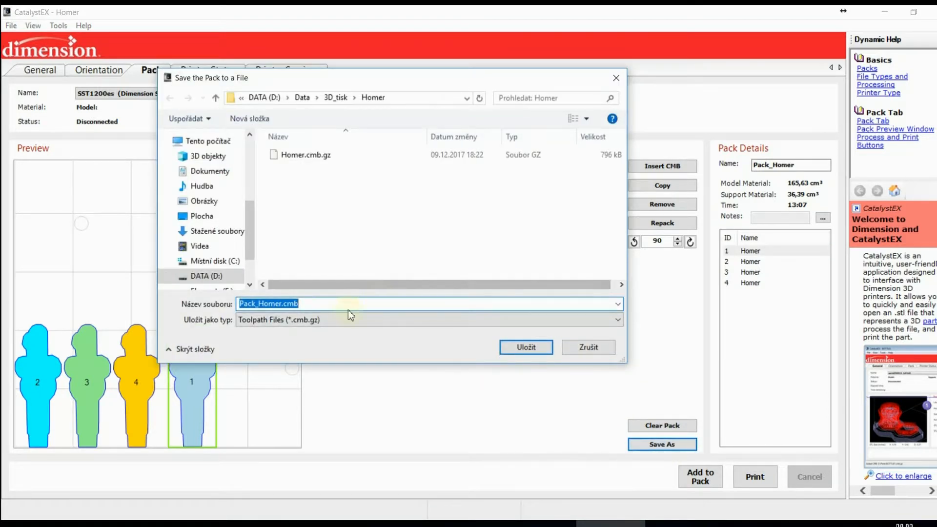
pyautogui.click(530, 348)
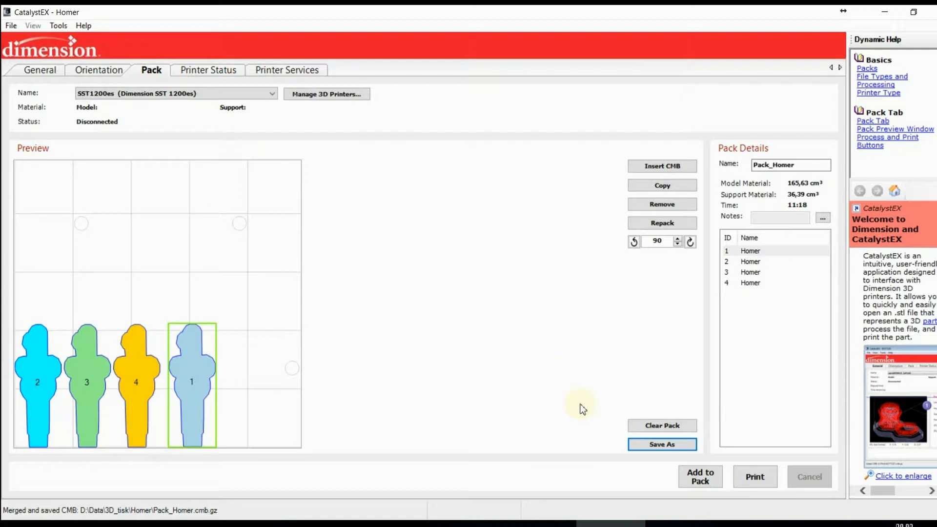
pyautogui.click(665, 422)
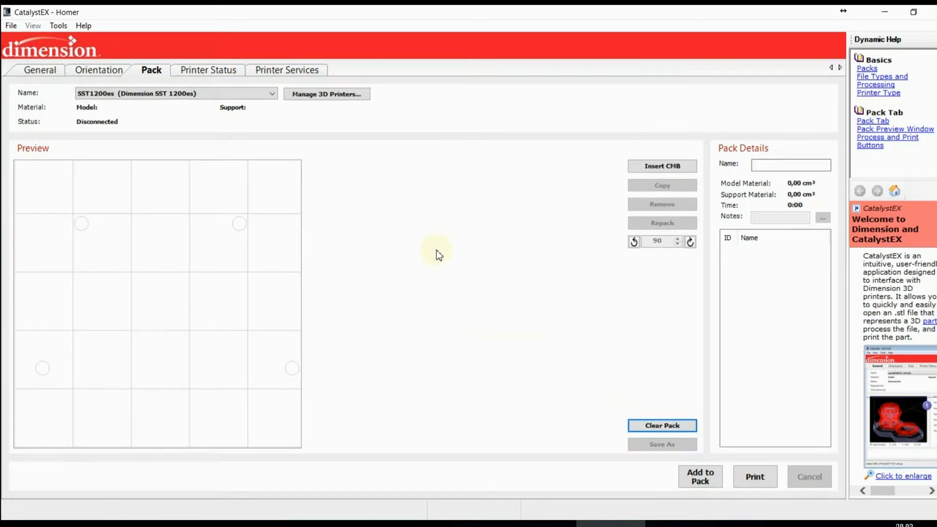
# Step: Insert the saved Pack_Homer.cmb.gz into the pack and shift the combined group slightly on the tray
pyautogui.click(655, 167)
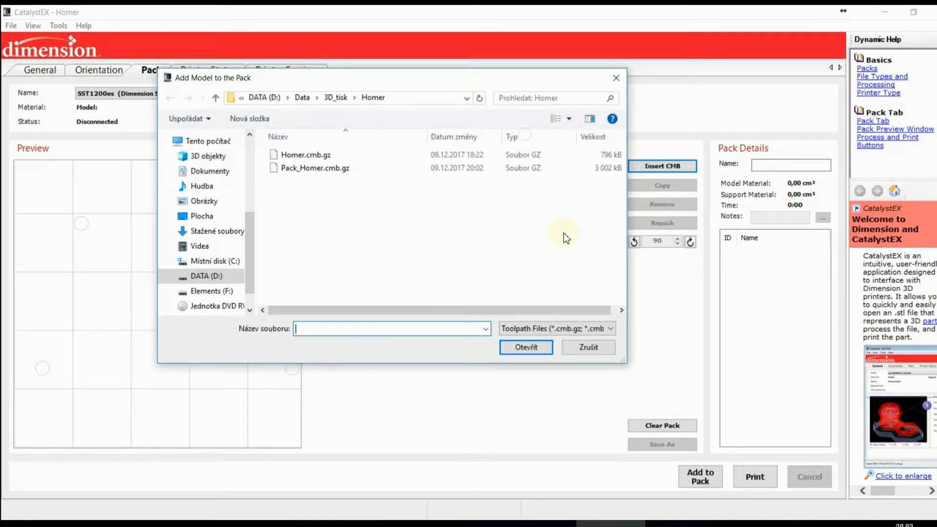
pyautogui.click(291, 170)
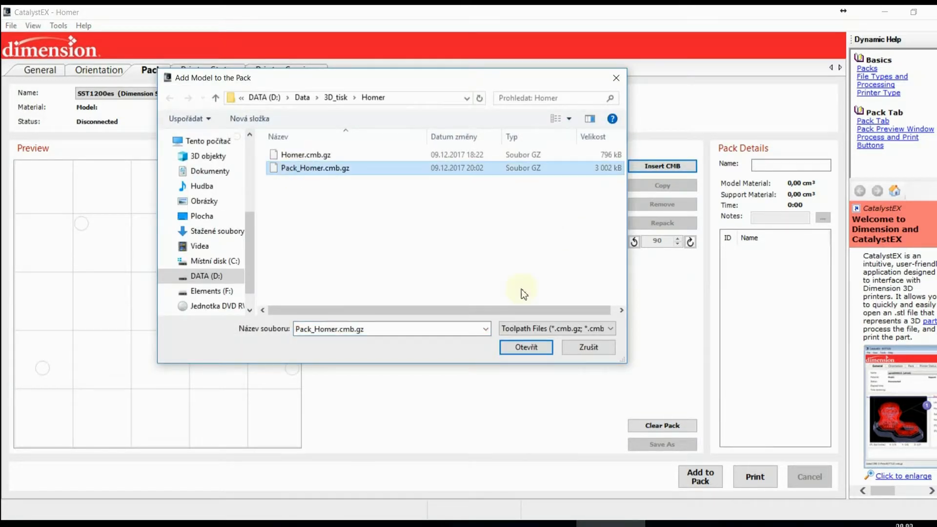
pyautogui.click(530, 347)
pyautogui.moveTo(199, 376); pyautogui.dragTo(203, 374)
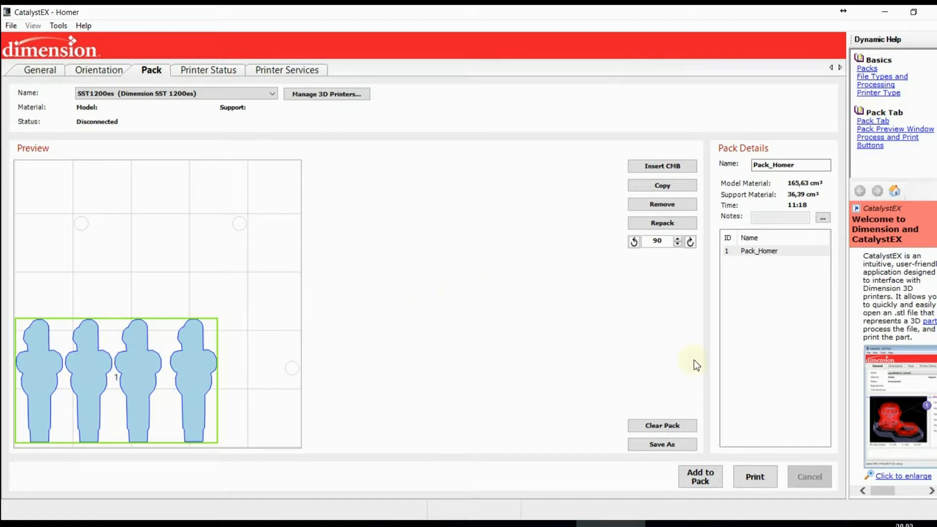
# Step: Replace the pack's contents with the single part Homer.cmb.gz and move it to the tray's lower-left corner
pyautogui.click(676, 425)
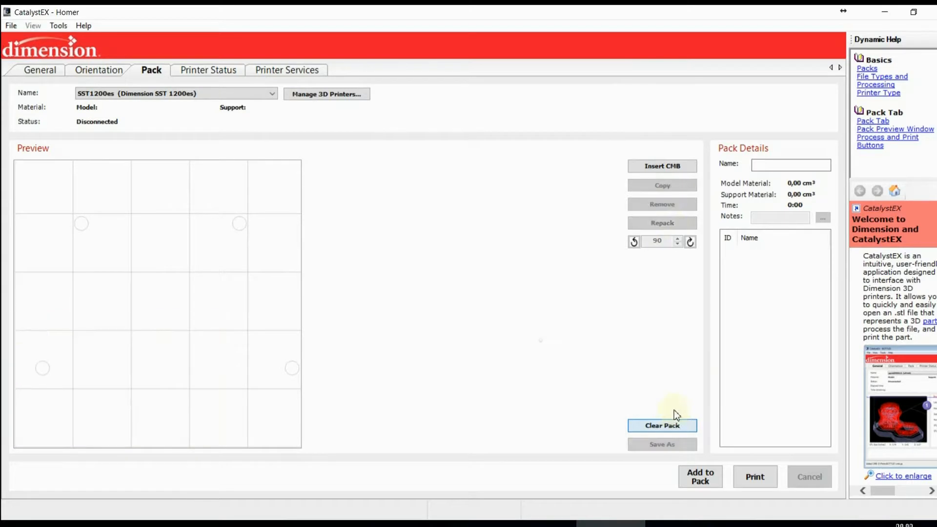
pyautogui.click(653, 166)
pyautogui.click(303, 155)
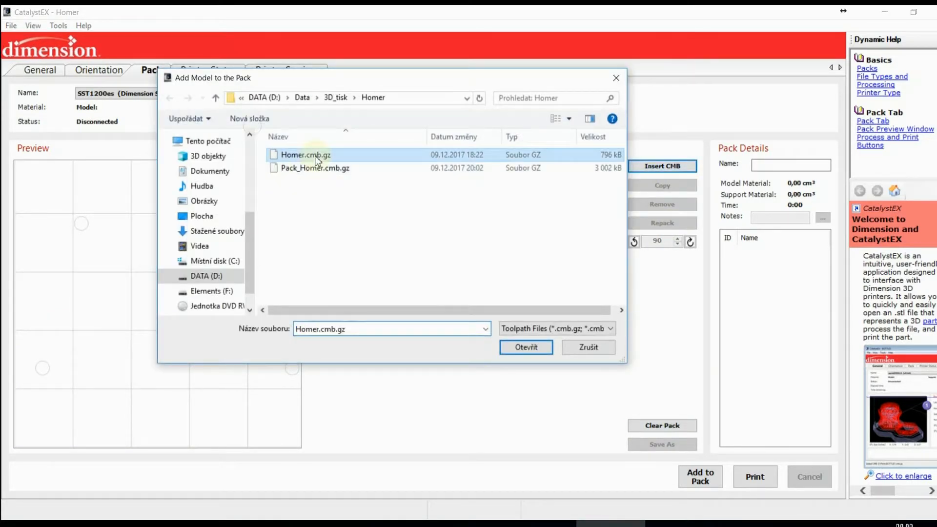
pyautogui.click(512, 347)
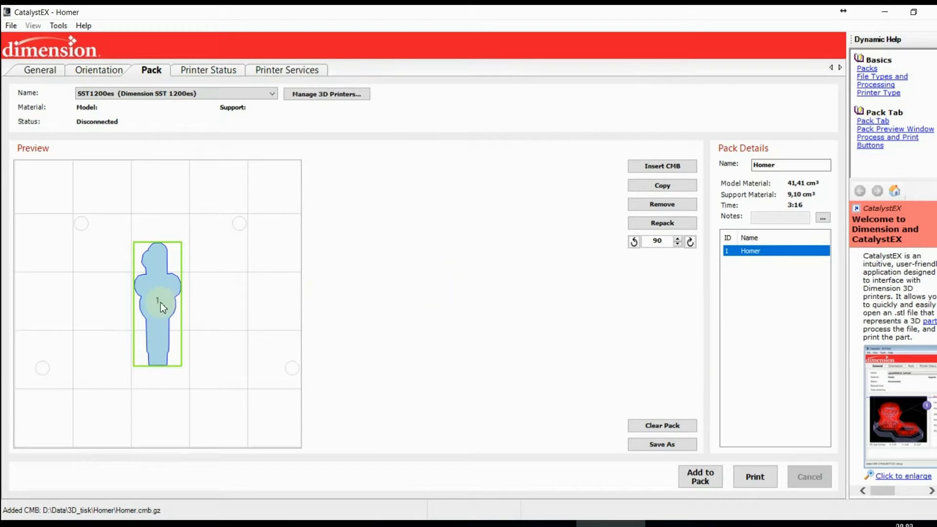
pyautogui.moveTo(161, 304); pyautogui.dragTo(52, 377)
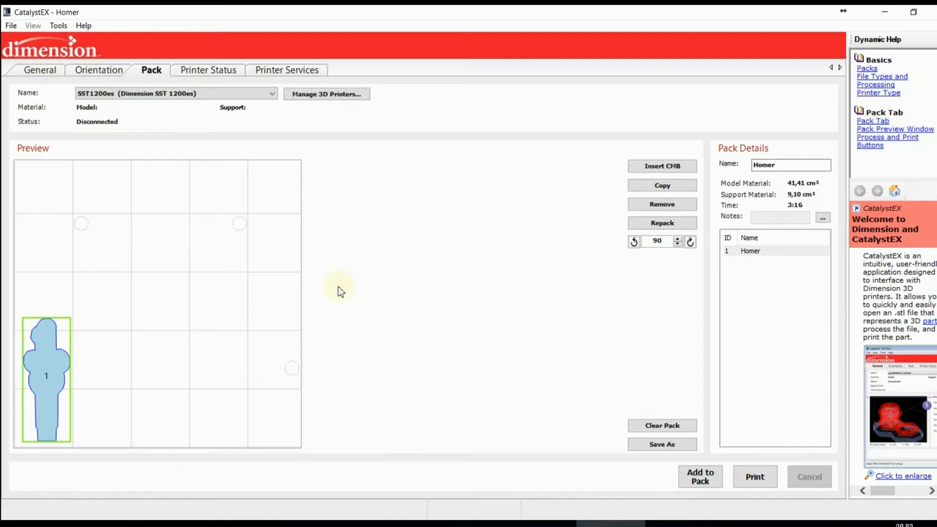
# Step: Close the current Homer model and reopen Homer.STL from the Homer folder
pyautogui.click(485, 295)
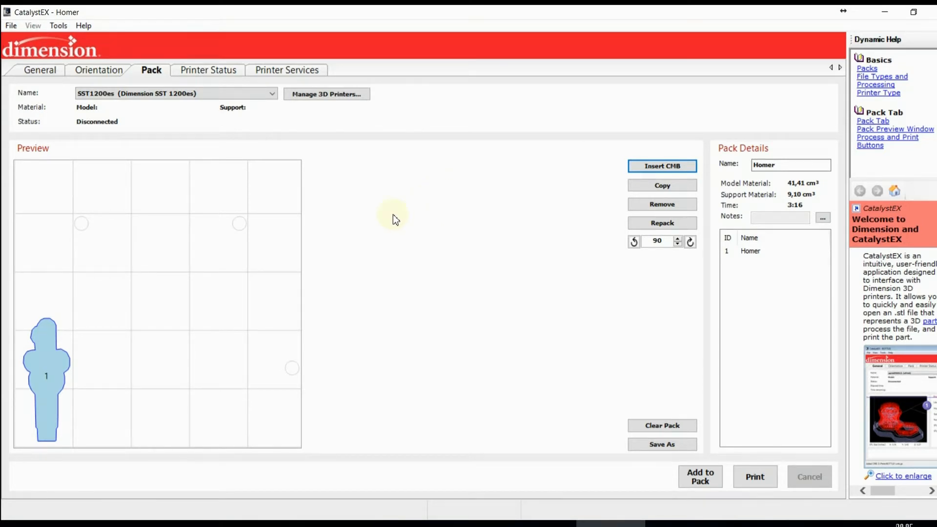
pyautogui.click(15, 26)
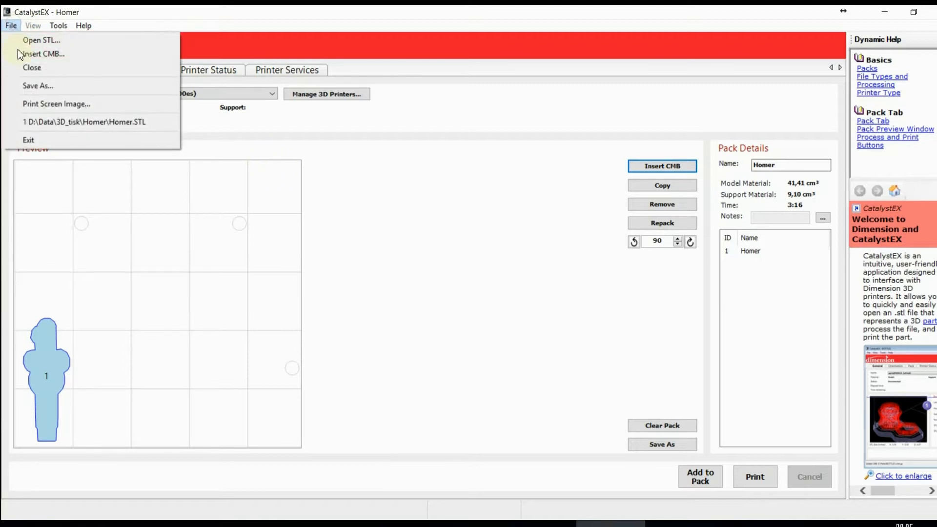
pyautogui.click(42, 69)
pyautogui.click(8, 26)
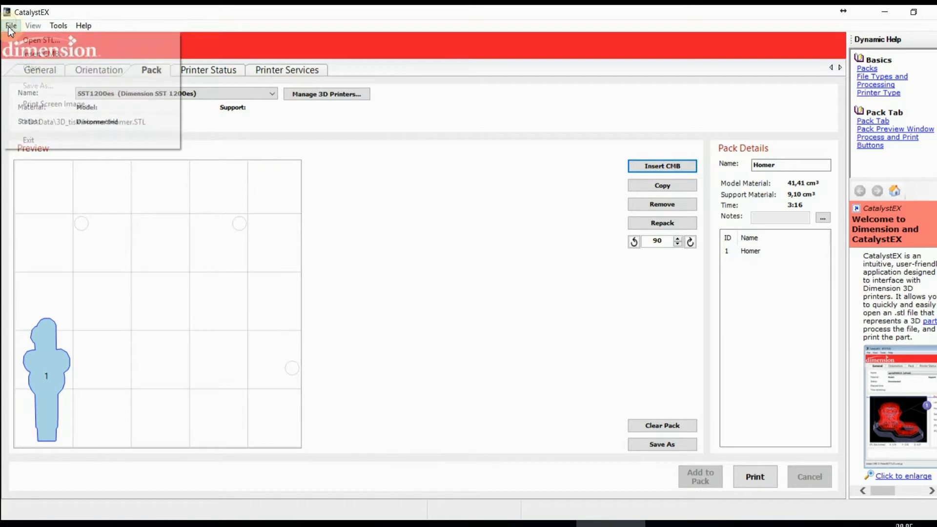
pyautogui.click(21, 40)
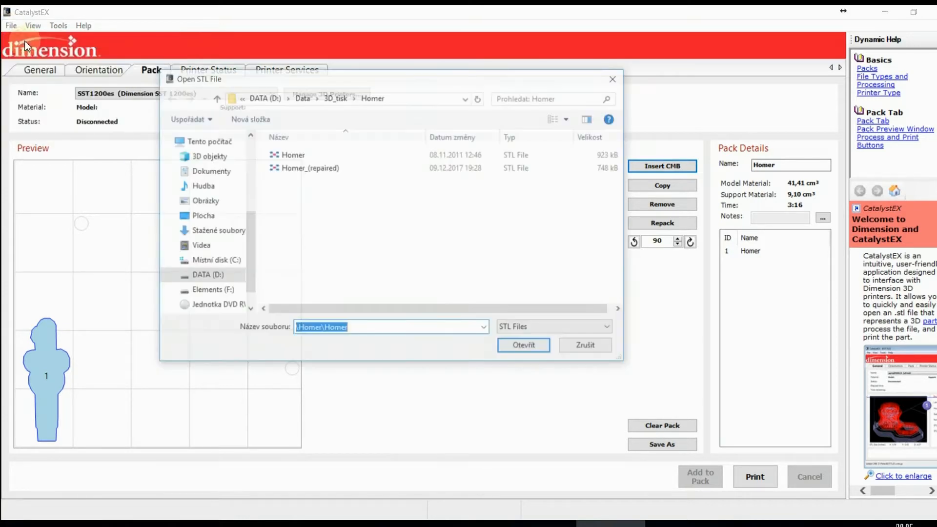
pyautogui.click(305, 156)
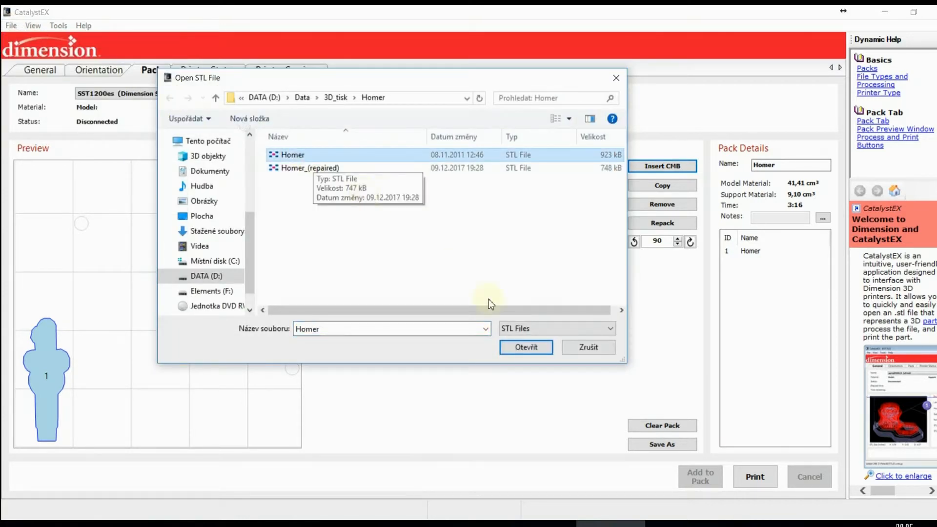
pyautogui.click(525, 347)
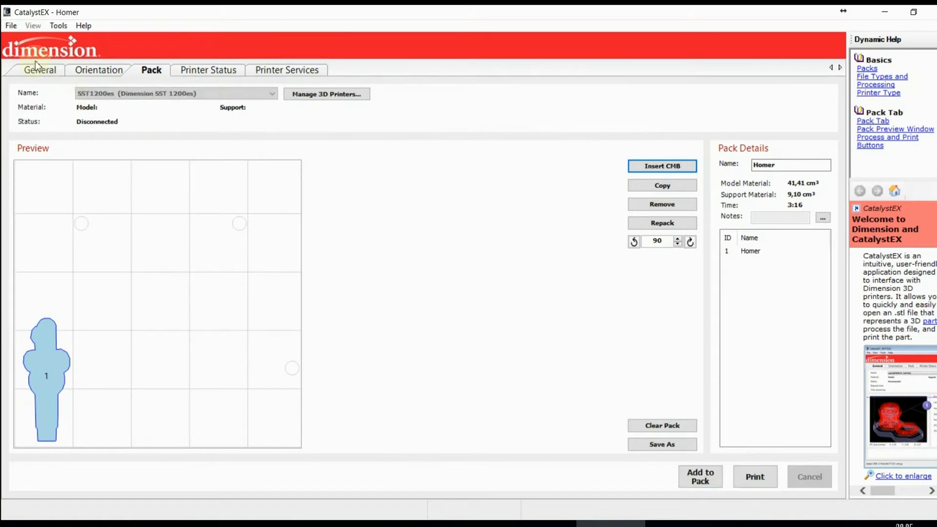
# Step: Set the Homer model's interior to Sparse - low density
pyautogui.click(36, 70)
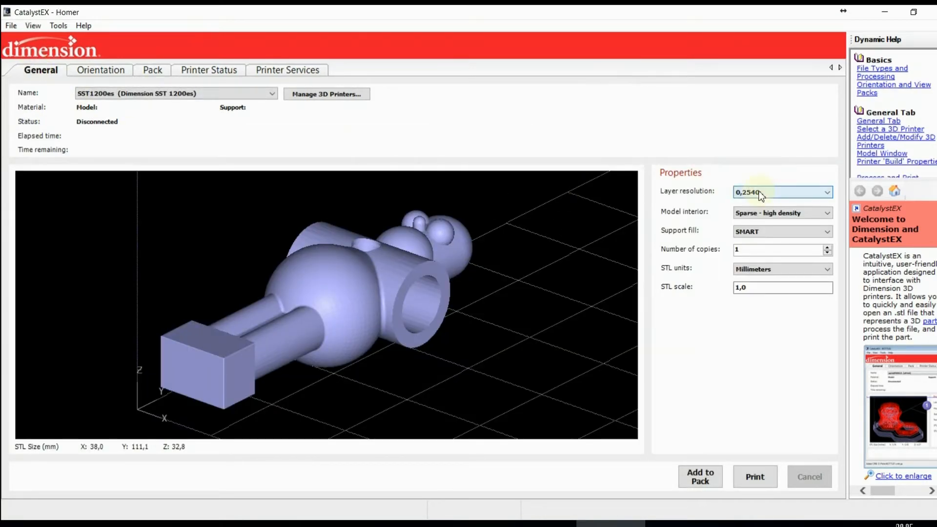
pyautogui.click(758, 217)
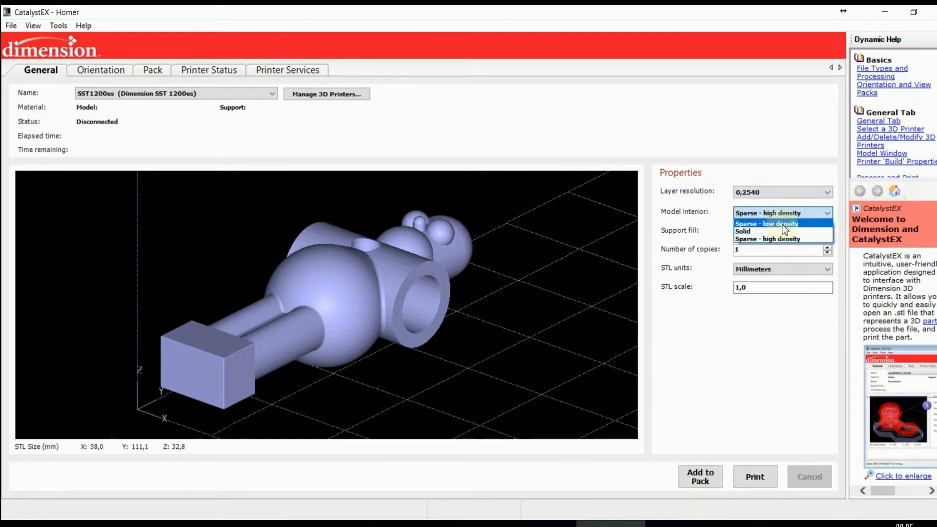
pyautogui.click(782, 224)
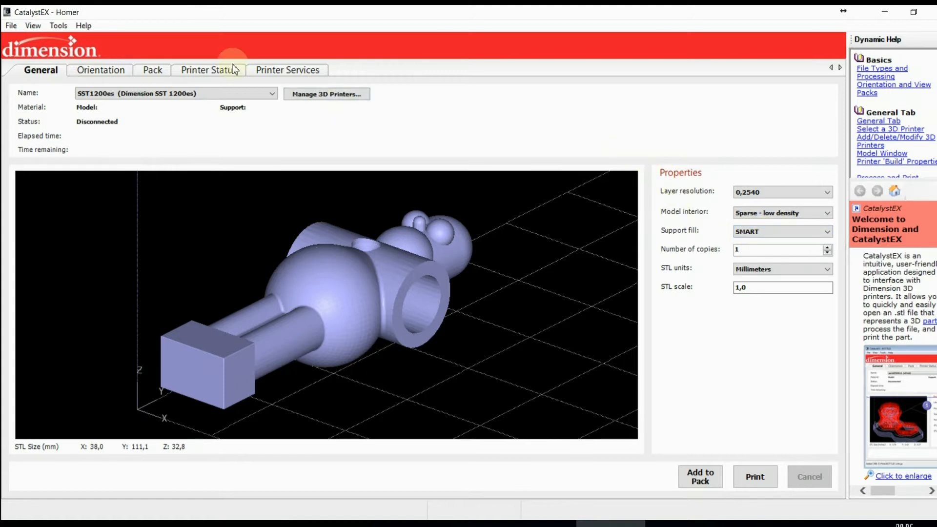
# Step: Orient the Homer model so the open end face of the arm cylinder becomes the bottom
pyautogui.click(99, 69)
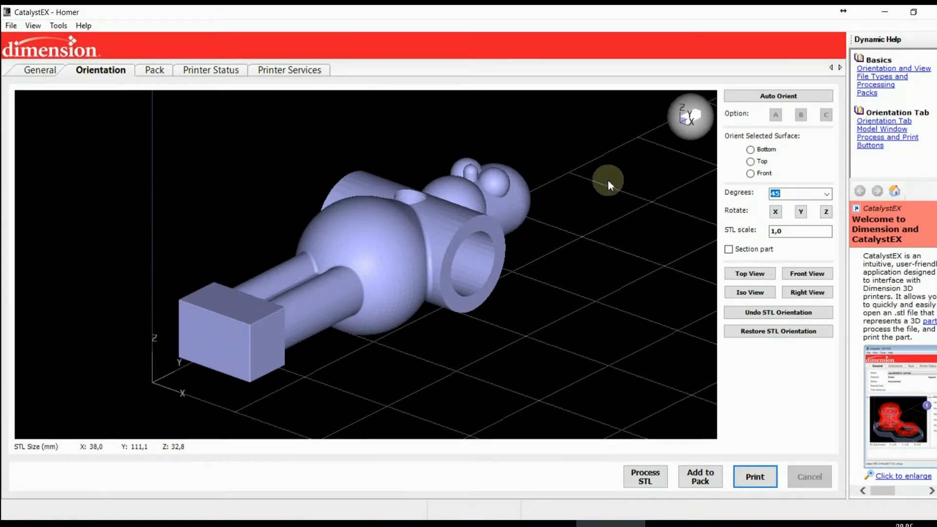
pyautogui.click(752, 162)
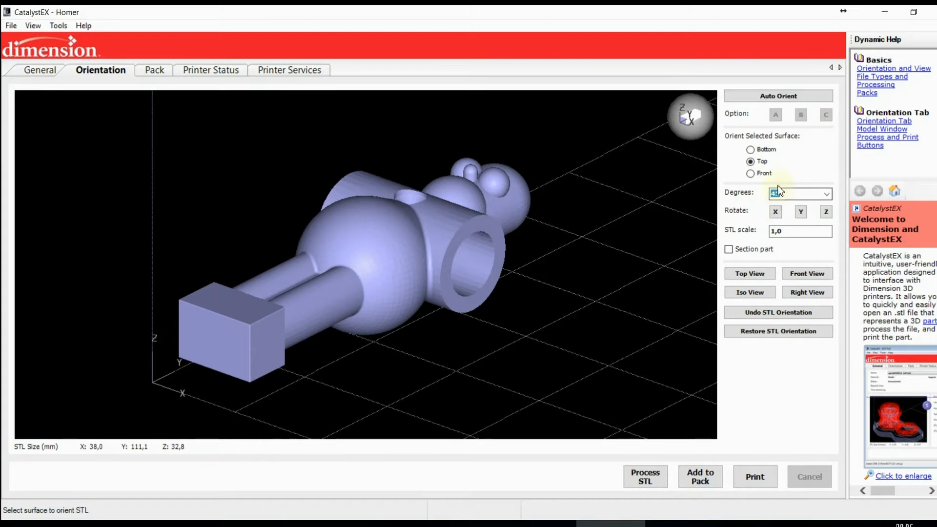
pyautogui.click(750, 149)
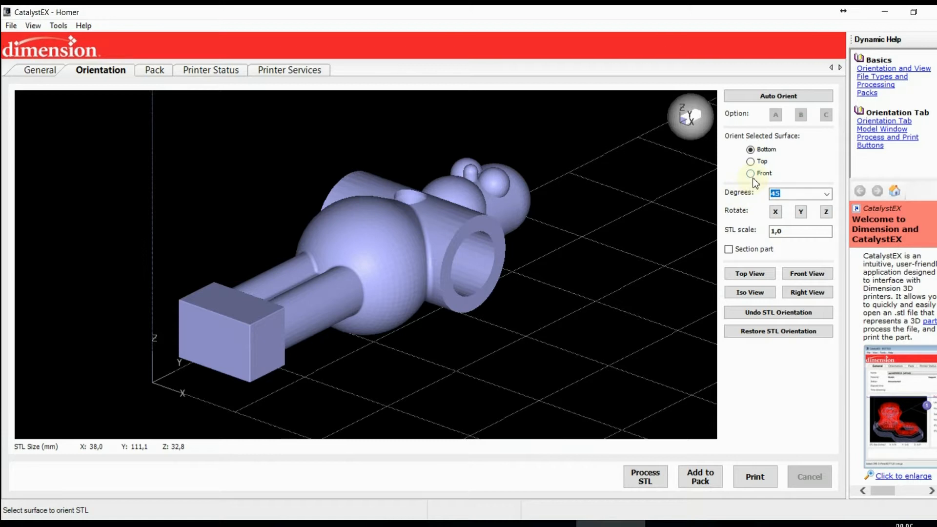
pyautogui.click(496, 226)
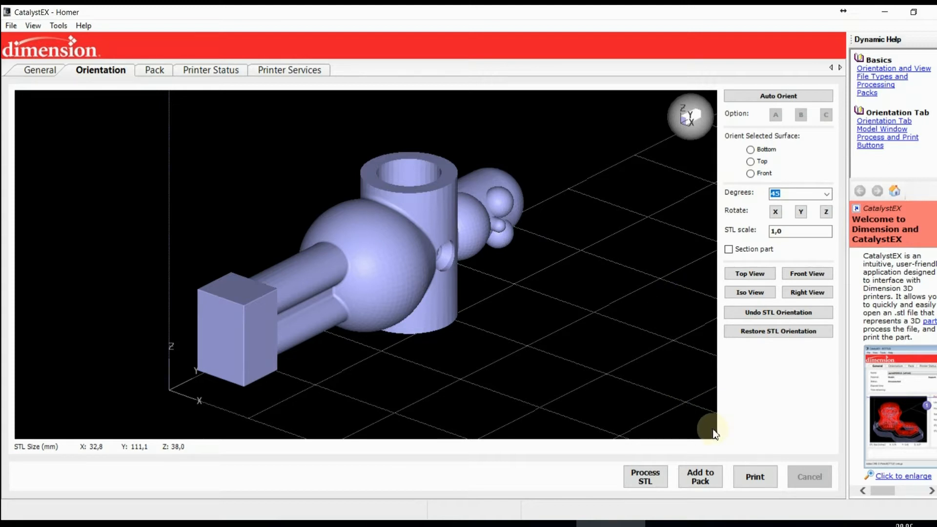
# Step: Add the reoriented Homer model to the pack, saving its toolpath under the new name Homer_sparse.cmb
pyautogui.click(701, 479)
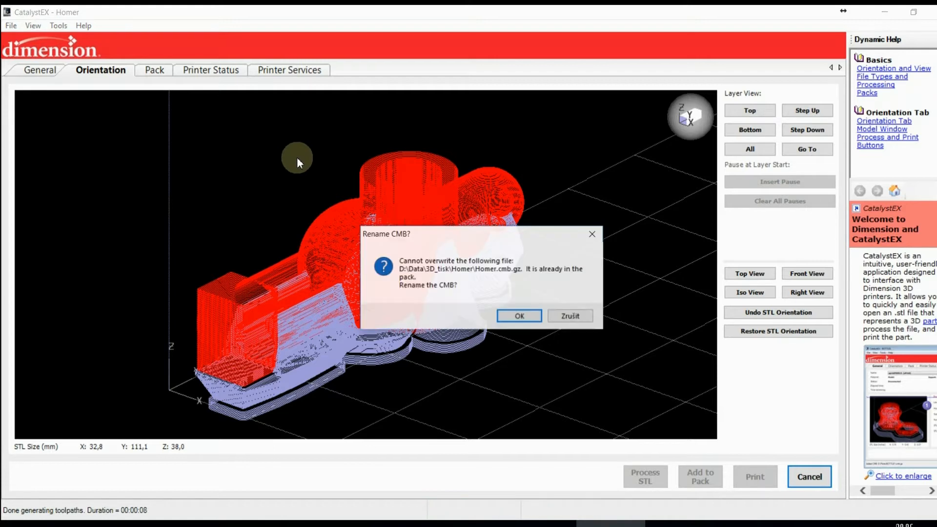
pyautogui.moveTo(469, 198); pyautogui.dragTo(451, 156)
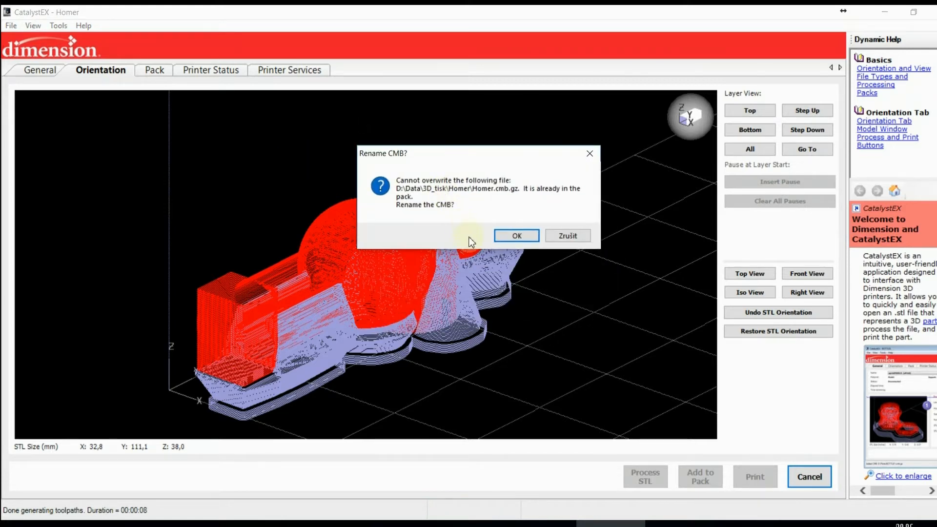
pyautogui.click(516, 235)
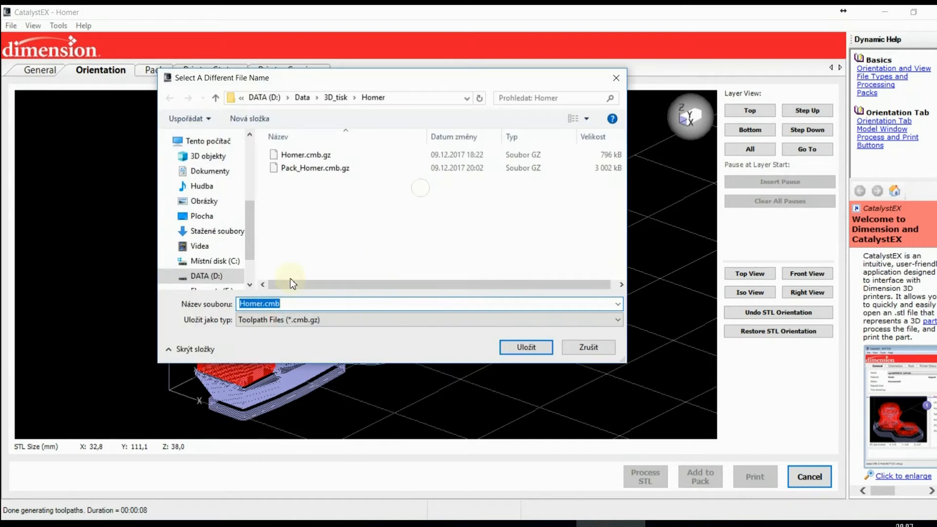
pyautogui.click(249, 306)
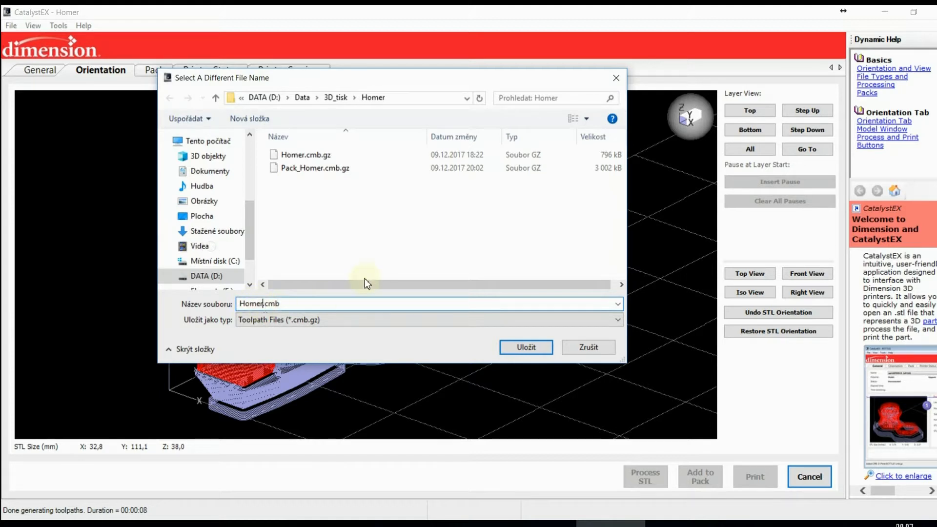
pyautogui.press('BackSpace')
pyautogui.write('_sparse')
pyautogui.click(522, 347)
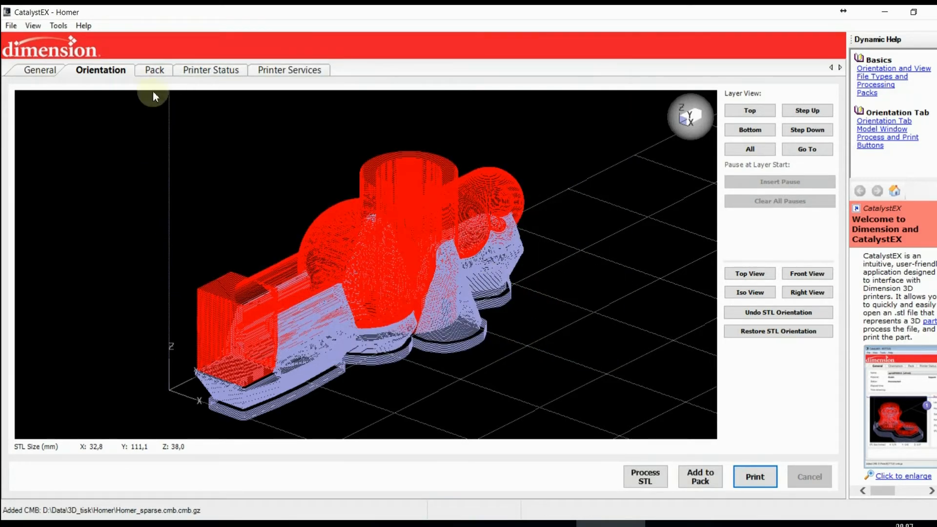
# Step: Remove the original Homer part from the pack and move Homer_sparse to the tray's upper-left area
pyautogui.click(152, 71)
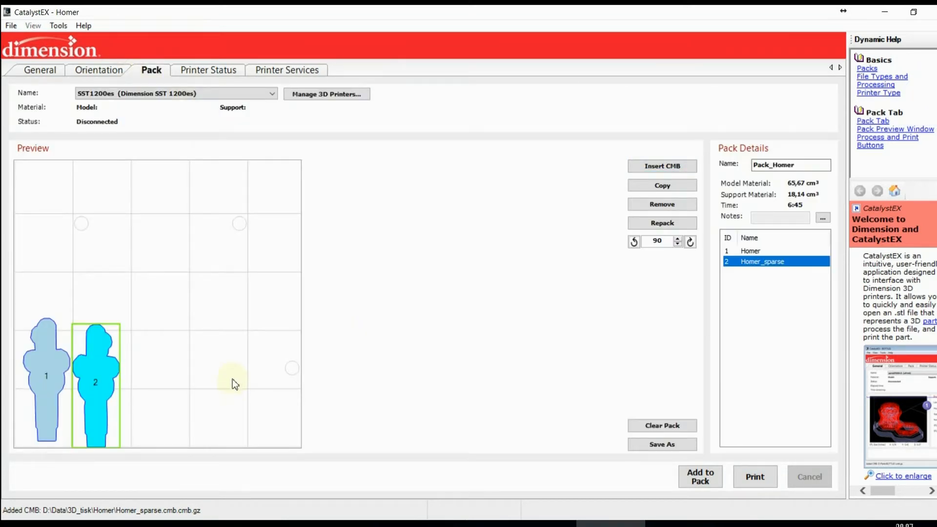
pyautogui.moveTo(110, 378); pyautogui.dragTo(161, 362)
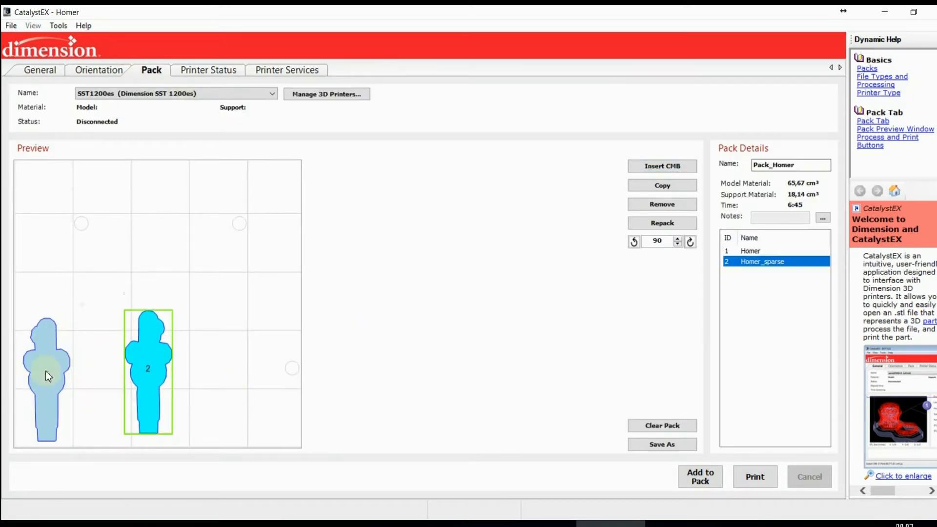
pyautogui.moveTo(46, 381); pyautogui.dragTo(81, 371)
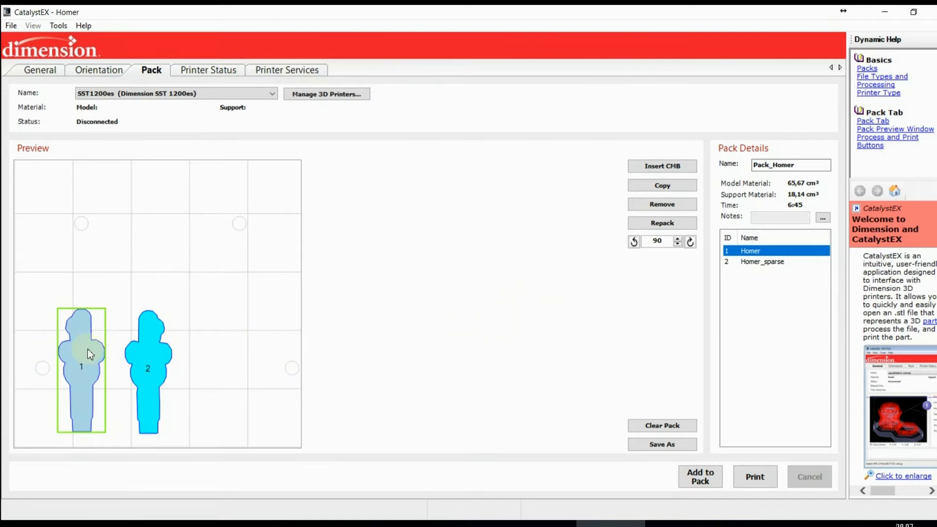
pyautogui.click(639, 209)
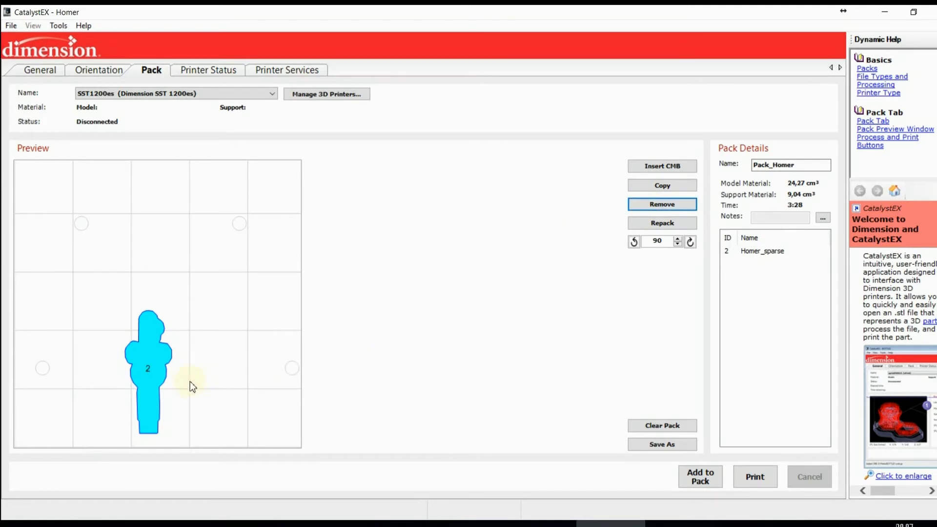
pyautogui.moveTo(154, 374); pyautogui.dragTo(81, 253)
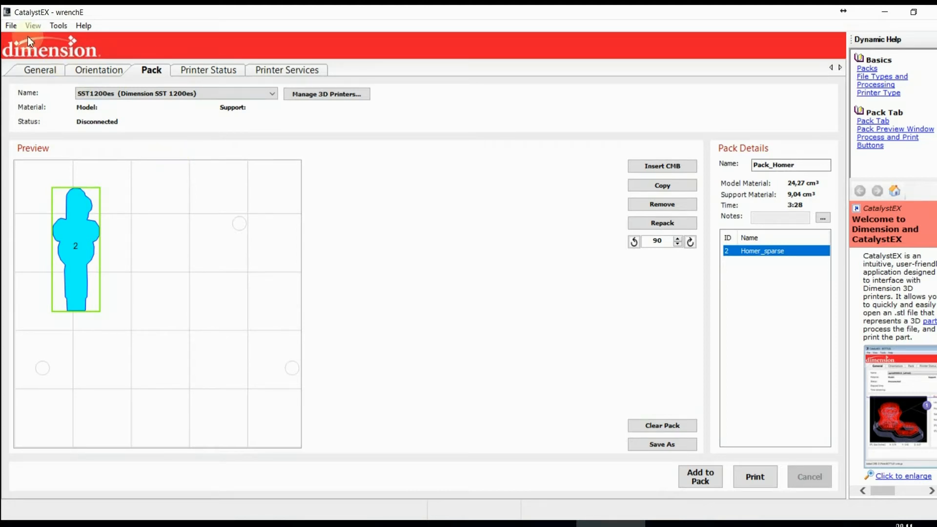
# Step: Close the current model, open wrenchE.STL from the Homer folder and change its STL units to inches
pyautogui.click(10, 25)
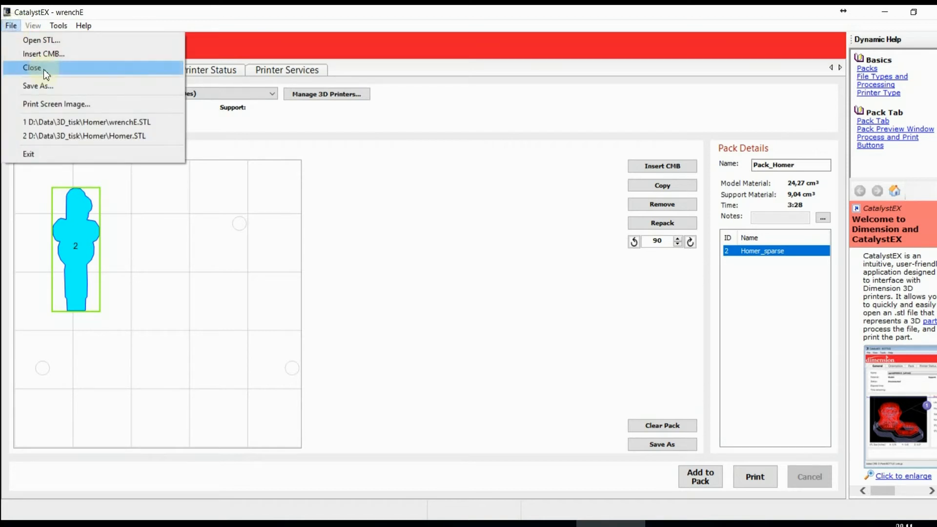
pyautogui.click(43, 67)
pyautogui.click(10, 27)
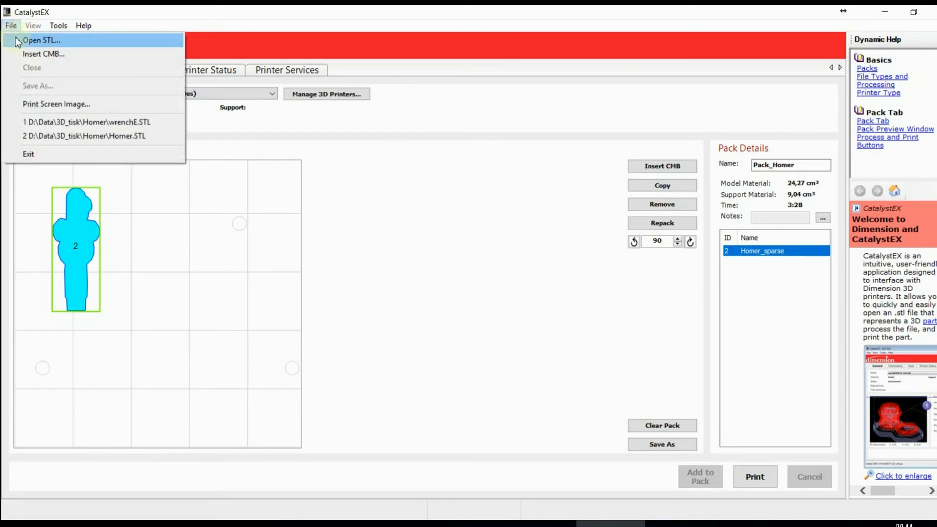
pyautogui.click(42, 40)
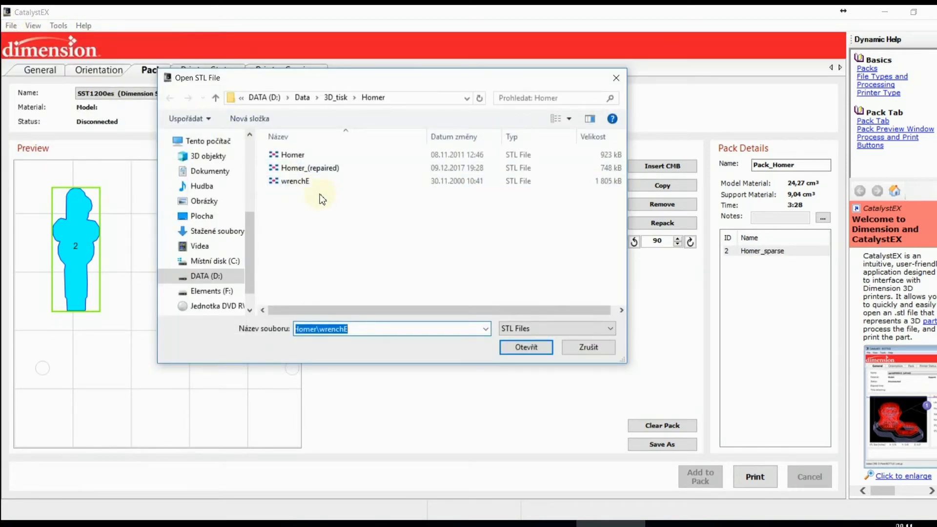
pyautogui.click(308, 184)
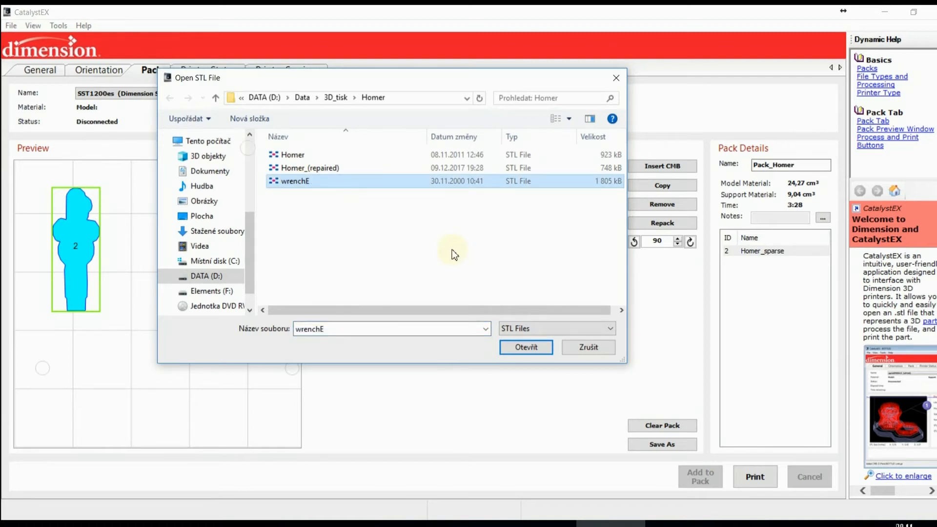
pyautogui.click(527, 347)
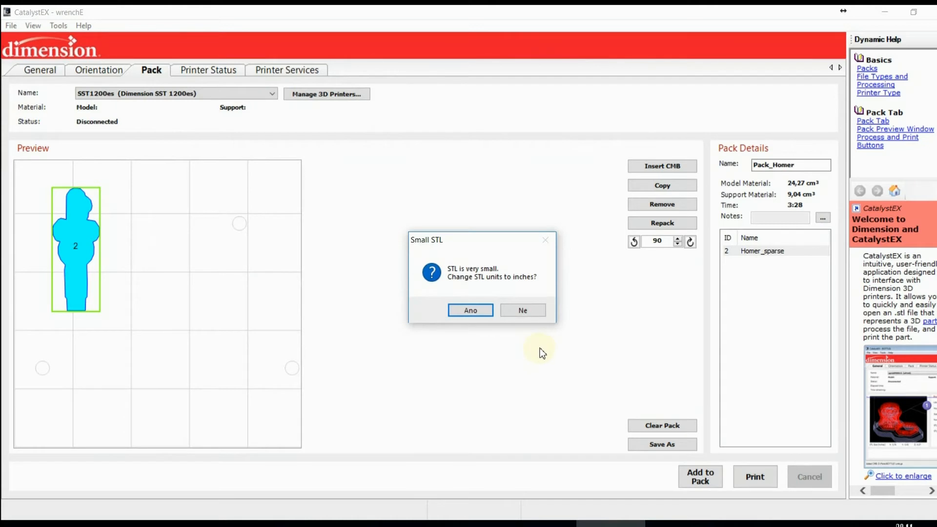
pyautogui.moveTo(500, 245); pyautogui.dragTo(438, 185)
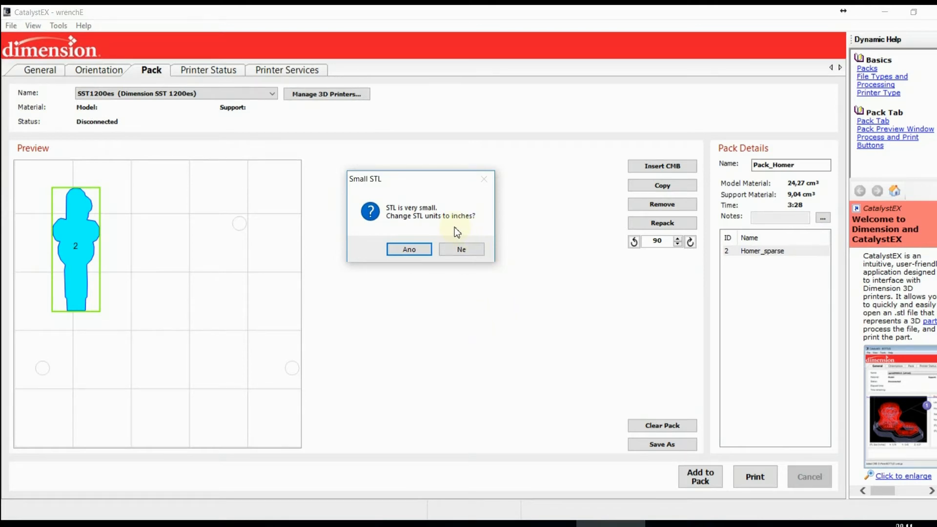
pyautogui.click(409, 251)
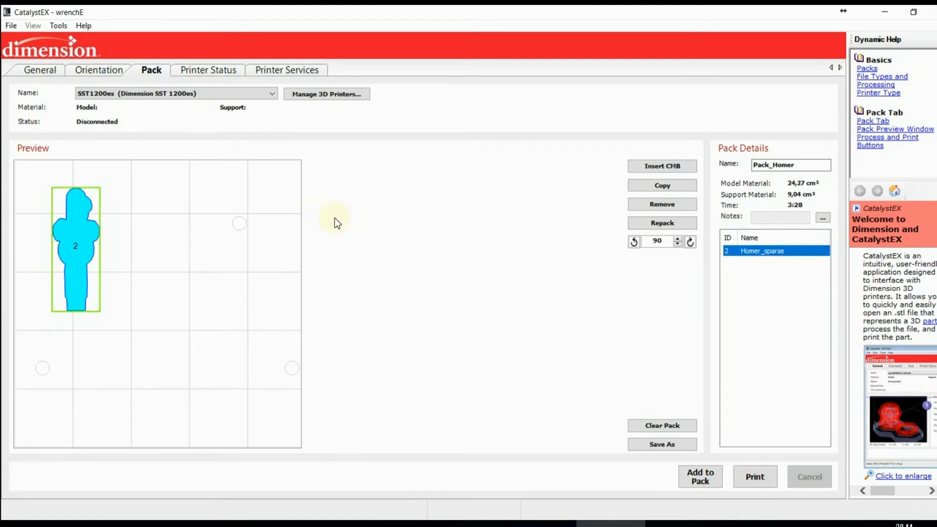
# Step: Auto-orient the wrench model and examine it from different angles
pyautogui.click(43, 69)
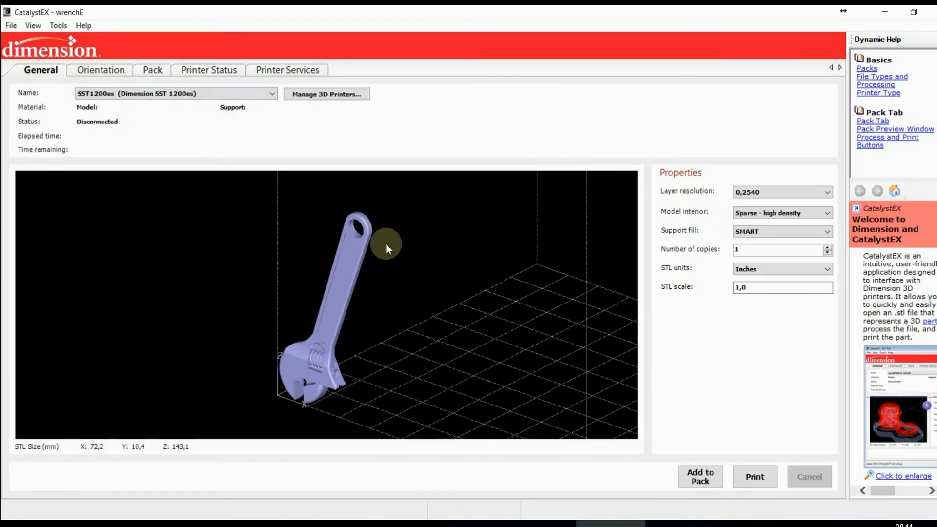
pyautogui.moveTo(354, 267); pyautogui.dragTo(398, 262)
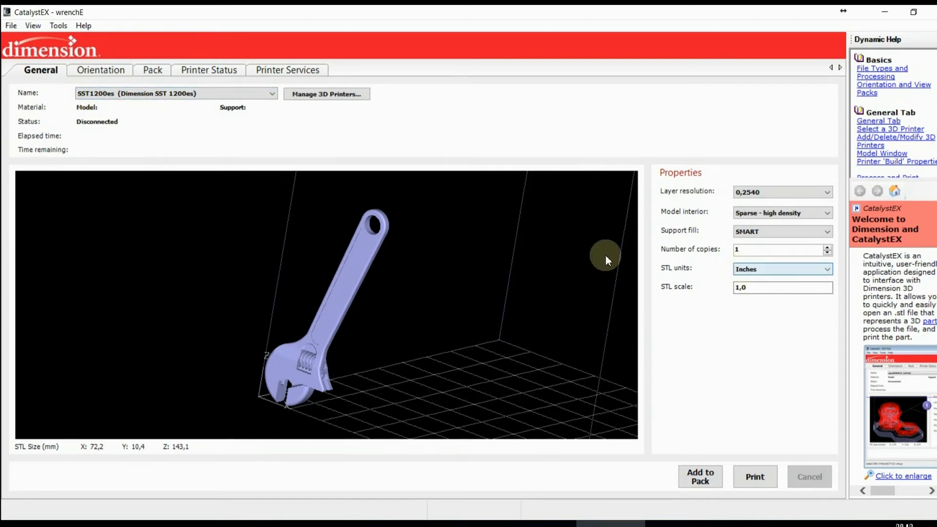
pyautogui.click(108, 69)
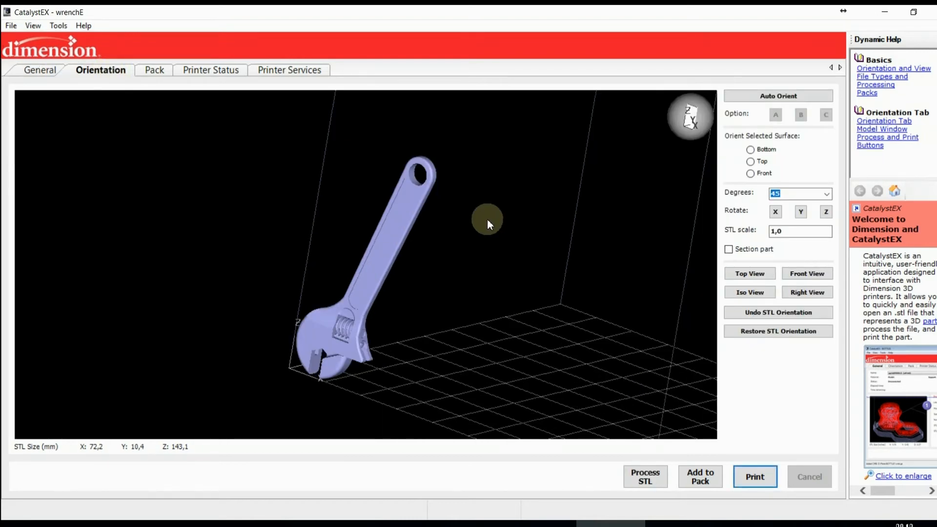
pyautogui.click(778, 96)
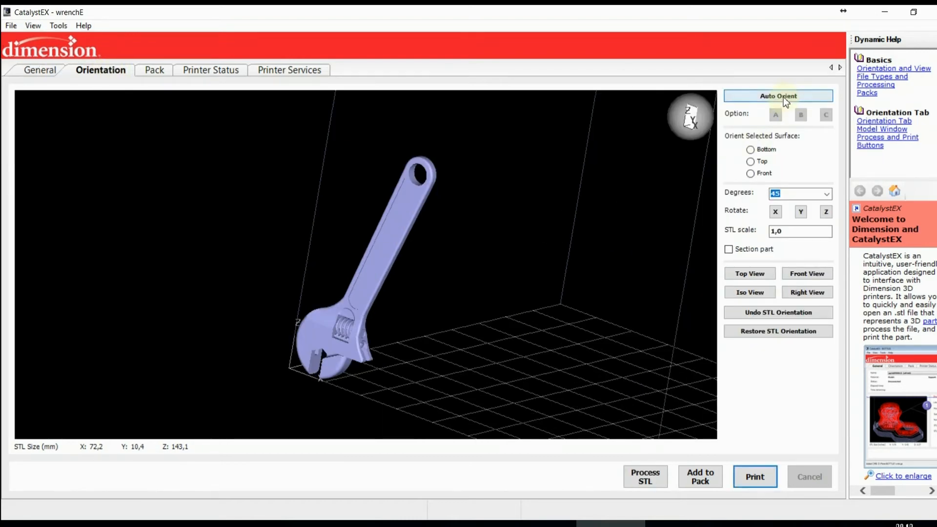
pyautogui.moveTo(510, 220); pyautogui.dragTo(394, 264)
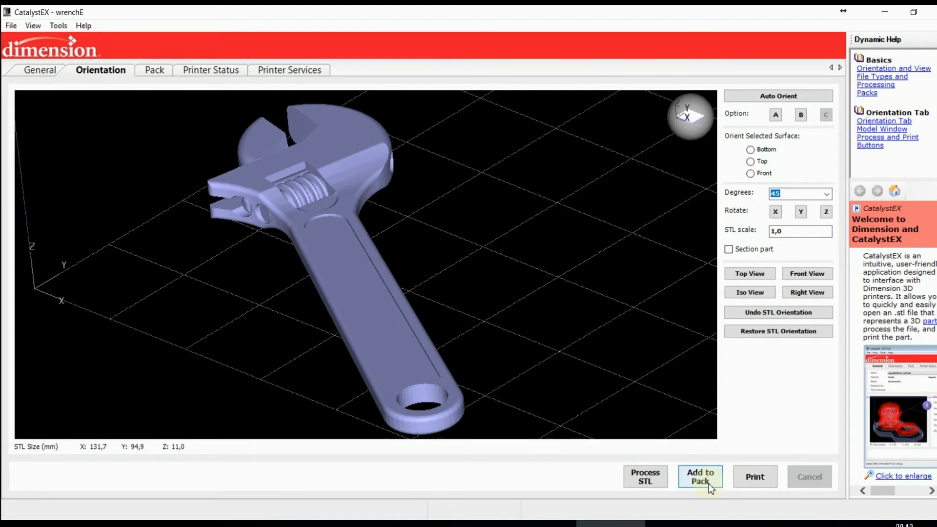
# Step: Process the wrench STL and display its top and bottom toolpath layers in top view
pyautogui.click(655, 480)
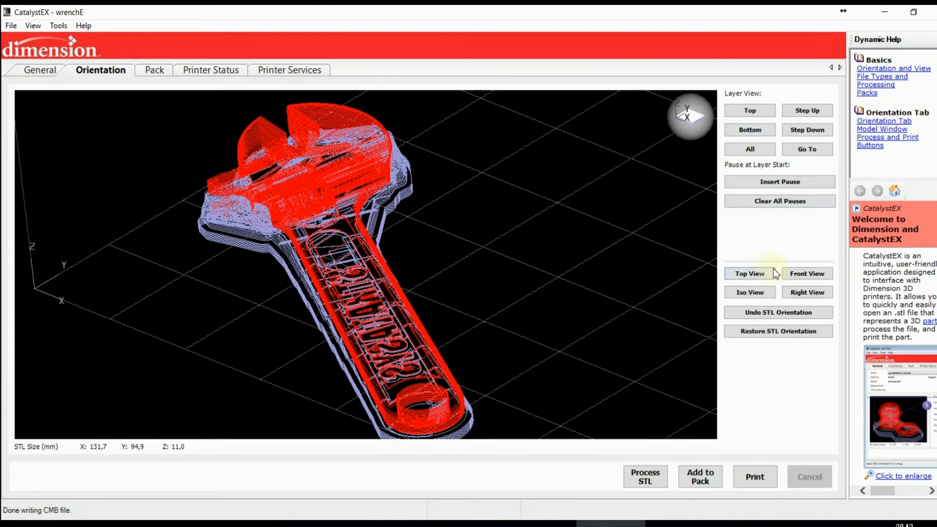
pyautogui.click(754, 274)
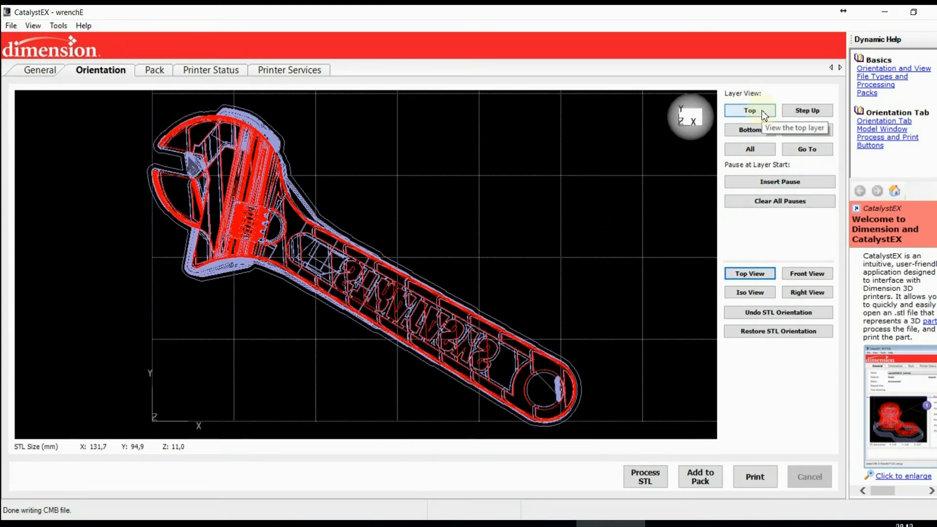
pyautogui.click(763, 111)
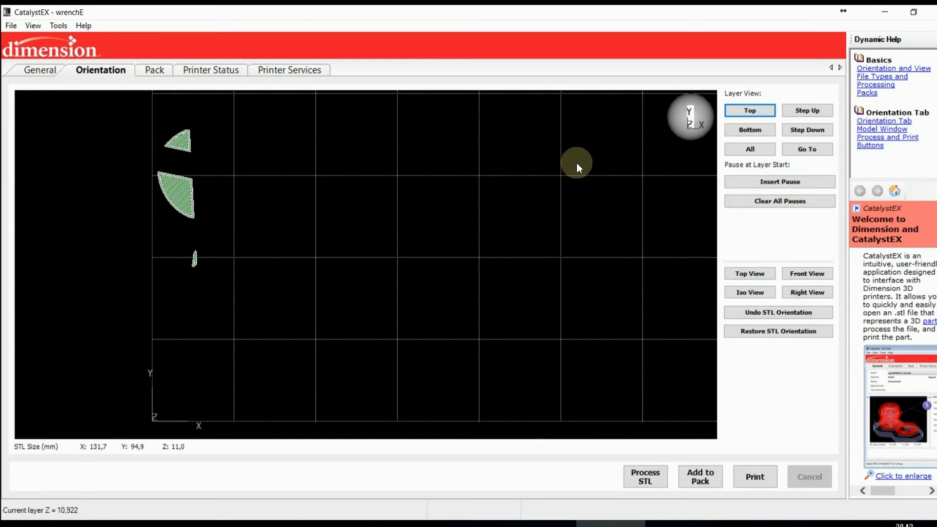
pyautogui.click(750, 130)
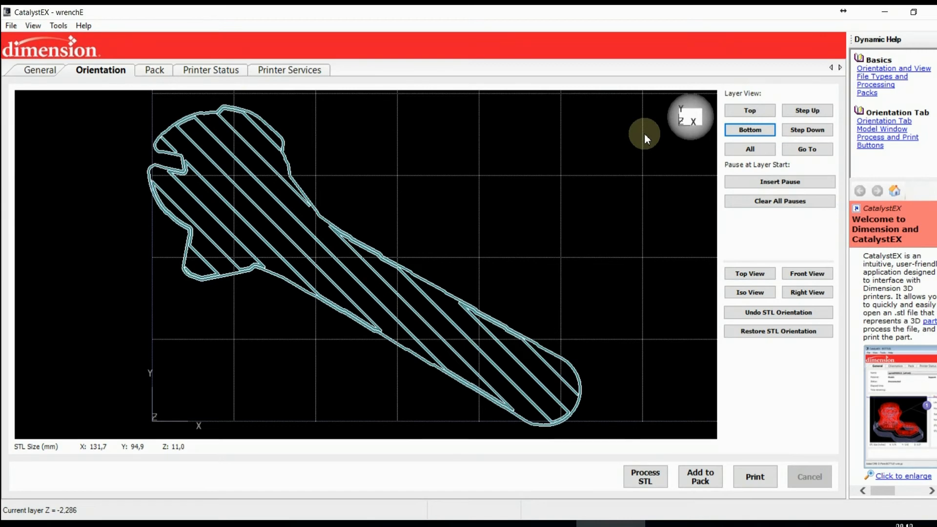
# Step: Examine the wrench toolpaths layer by layer, looking closely at the model and support material around the adjusting screw
pyautogui.scroll(15, 644, 134)
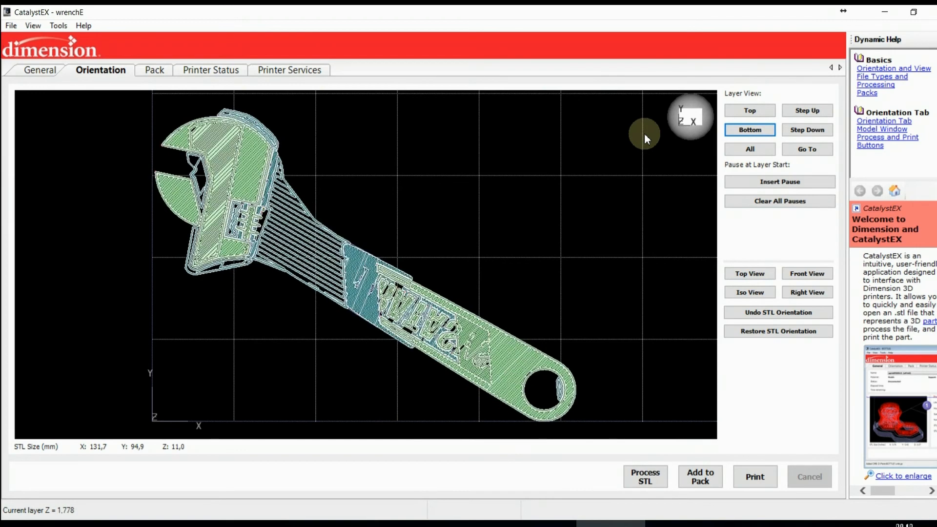
pyautogui.scroll(4, 644, 133)
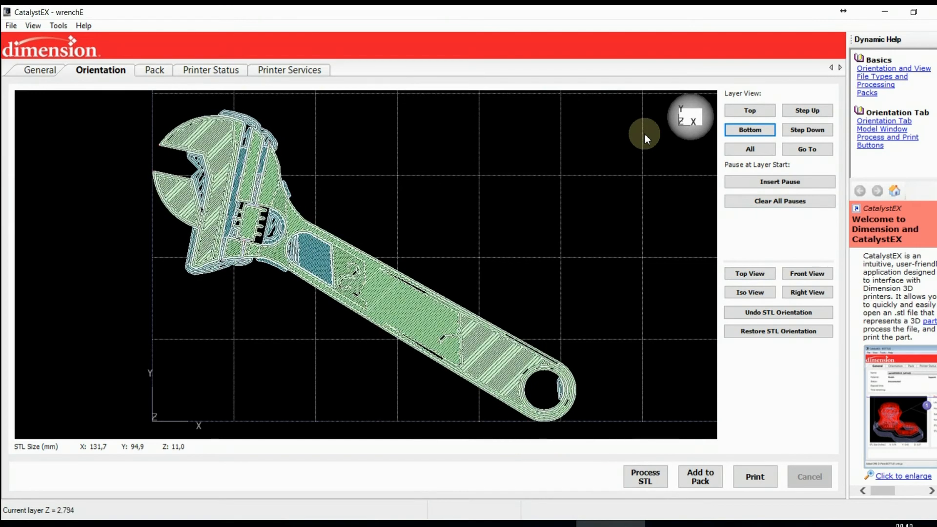
pyautogui.scroll(1, 645, 134)
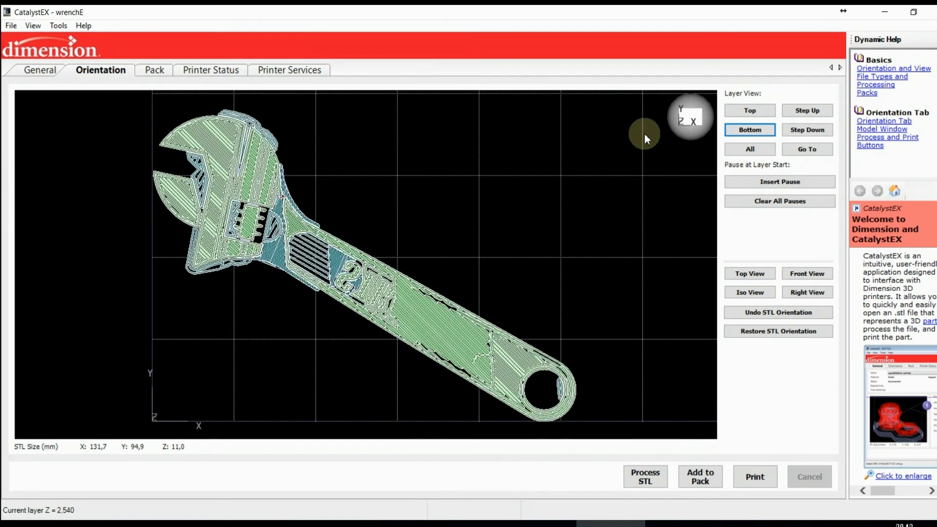
pyautogui.scroll(3, 490, 209)
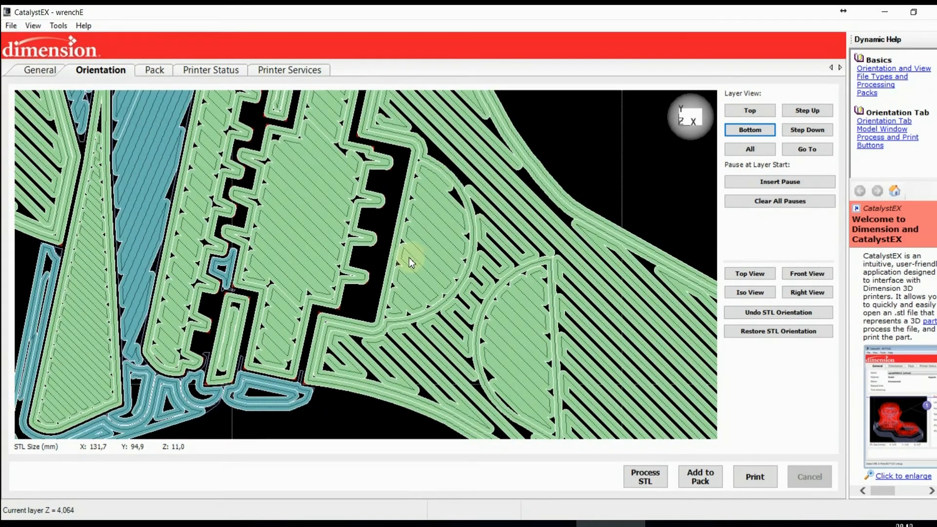
pyautogui.scroll(-1, 412, 257)
pyautogui.scroll(16, 432, 204)
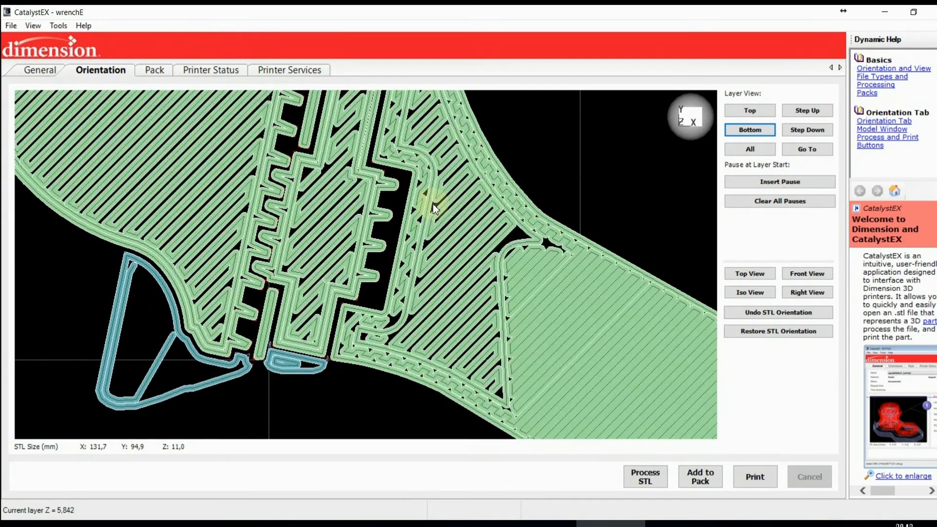
pyautogui.scroll(-12, 433, 204)
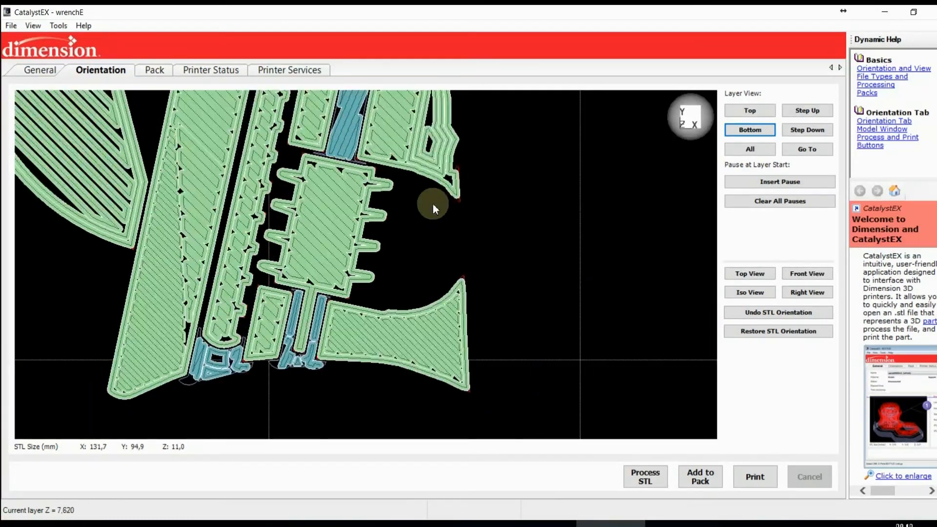
pyautogui.scroll(-19, 434, 205)
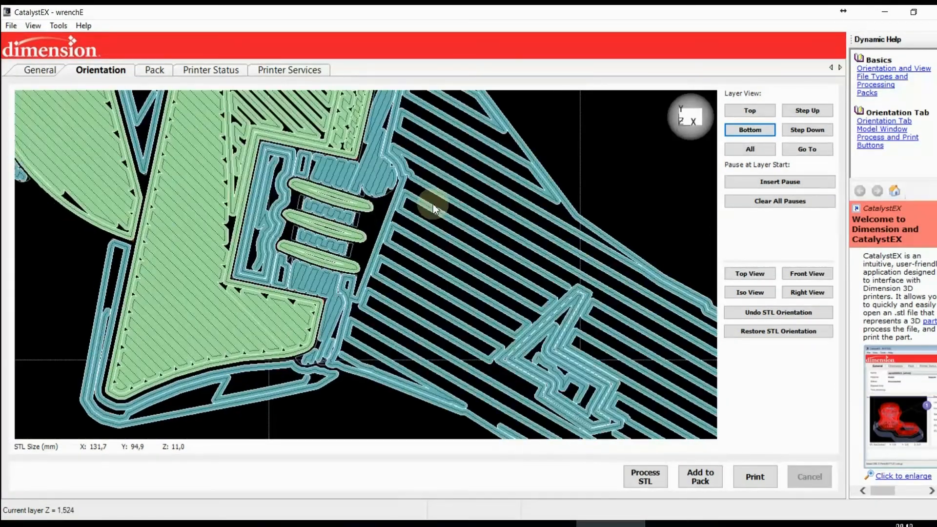
pyautogui.scroll(-2, 433, 203)
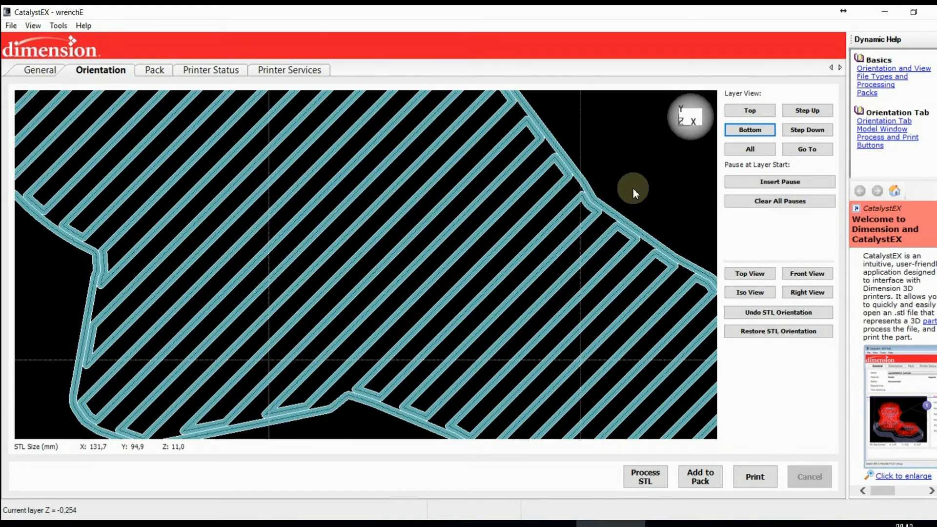
# Step: Add the wrench to Pack_Homer and rotate it 45 degrees clockwise on the tray
pyautogui.click(702, 475)
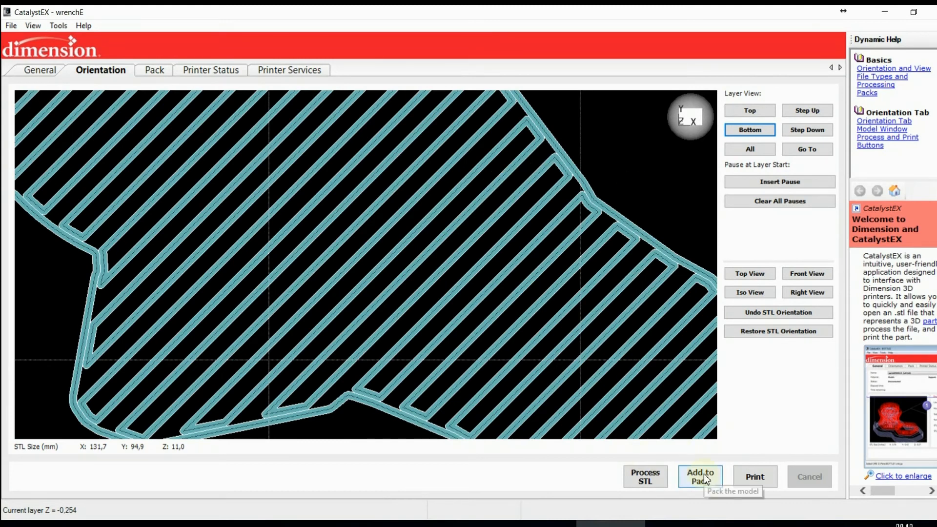
pyautogui.click(154, 70)
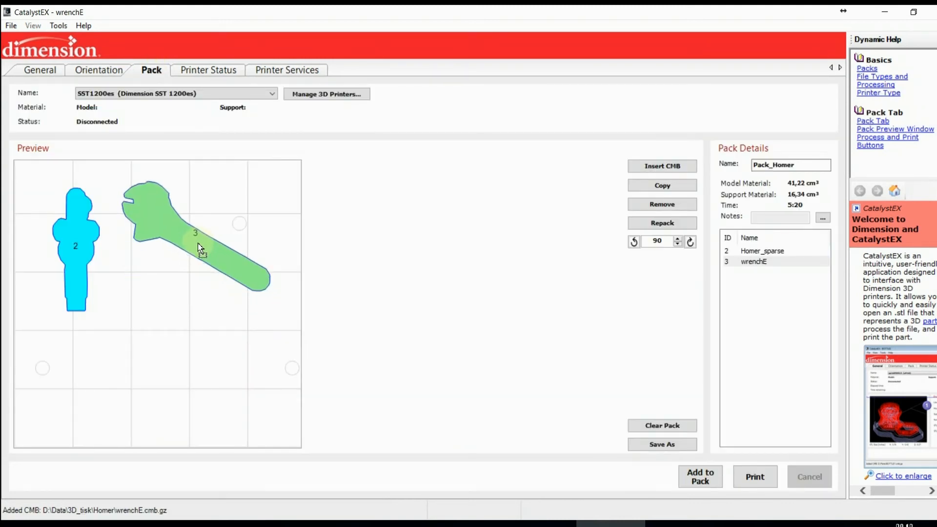
pyautogui.click(198, 246)
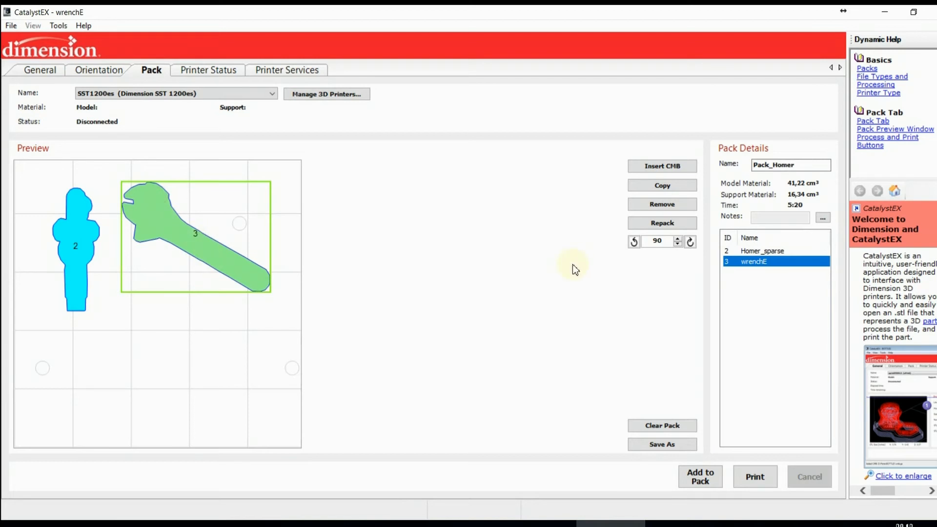
pyautogui.moveTo(668, 240); pyautogui.dragTo(653, 241)
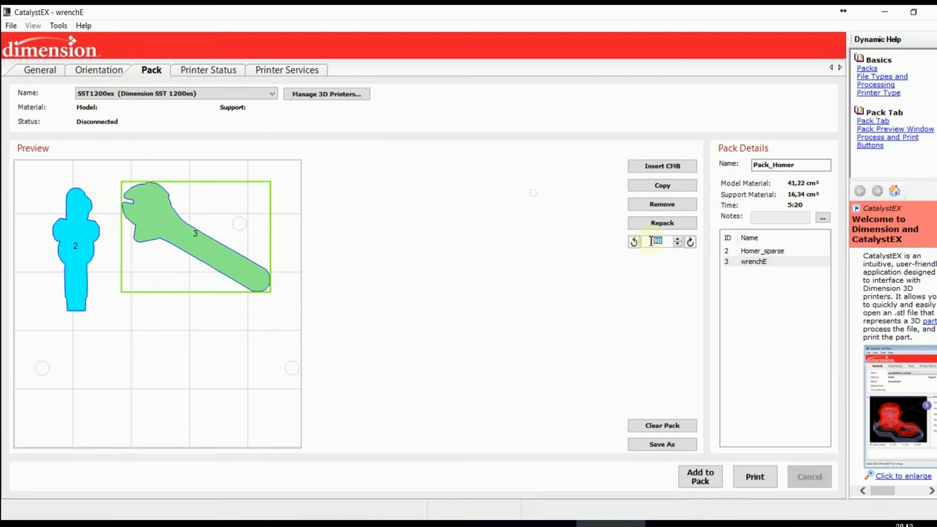
pyautogui.write('45')
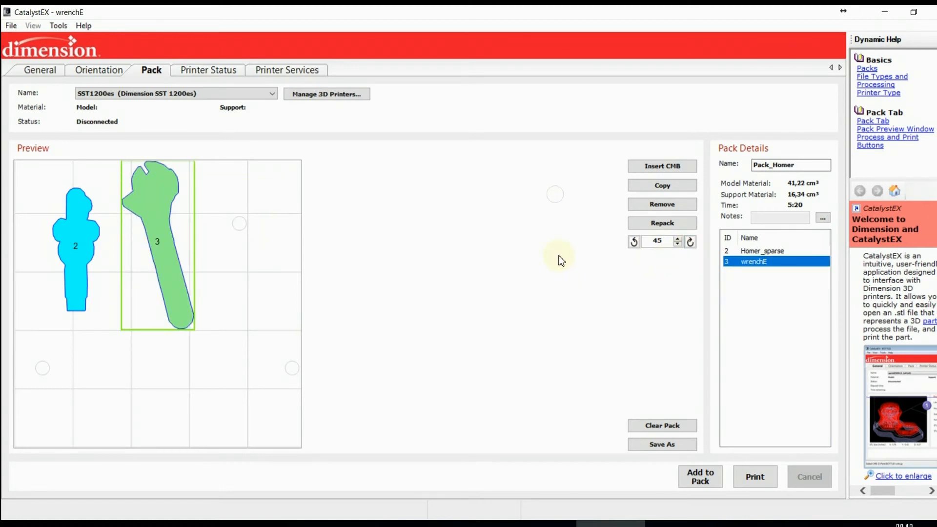
# Step: Rotate the wrench further clockwise on the tray until its handle is vertical, parallel to the Homer_sparse part
pyautogui.moveTo(665, 242); pyautogui.dragTo(651, 242)
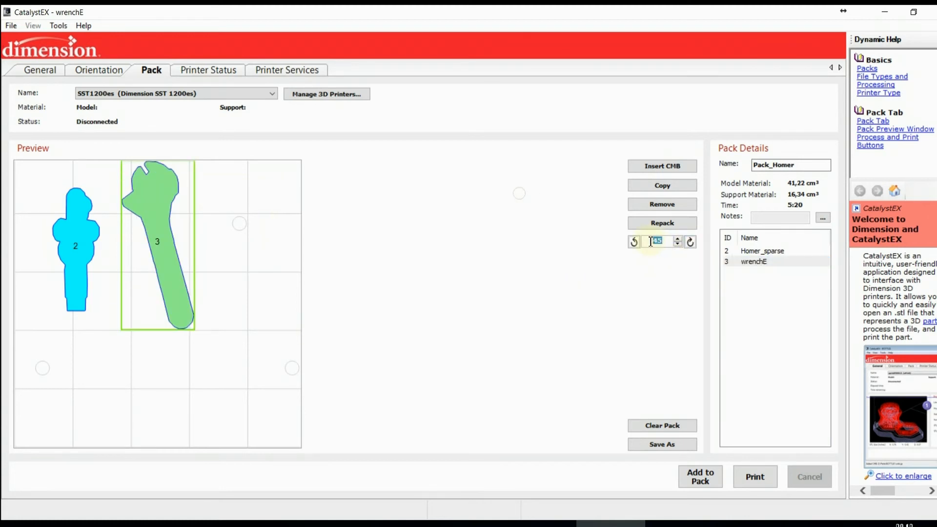
pyautogui.write('2')
pyautogui.click(690, 242)
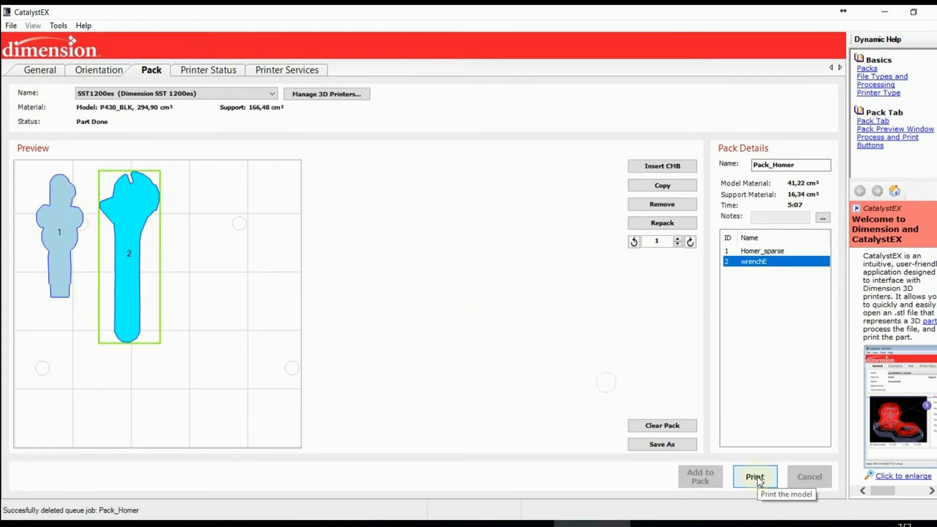
# Step: Send Pack_Homer to the SST1200es printer and select its job in the build queue
pyautogui.click(754, 478)
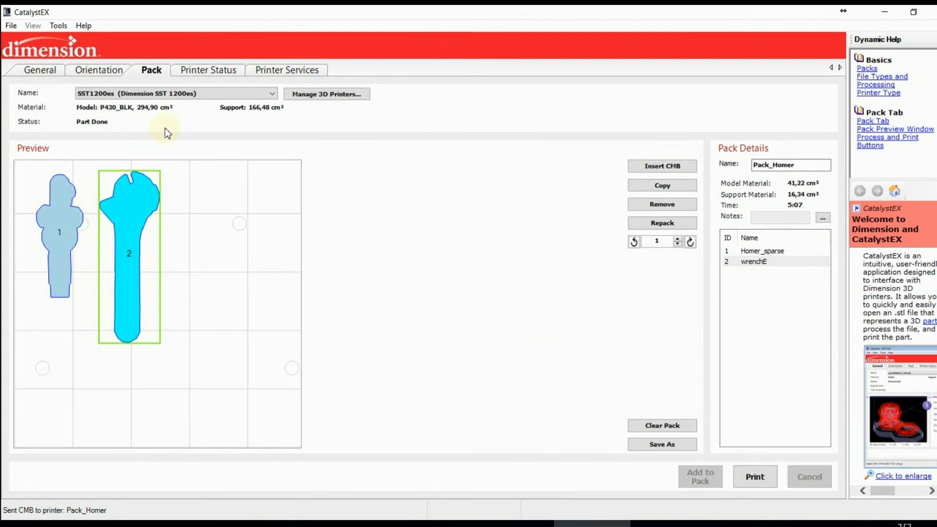
pyautogui.click(199, 73)
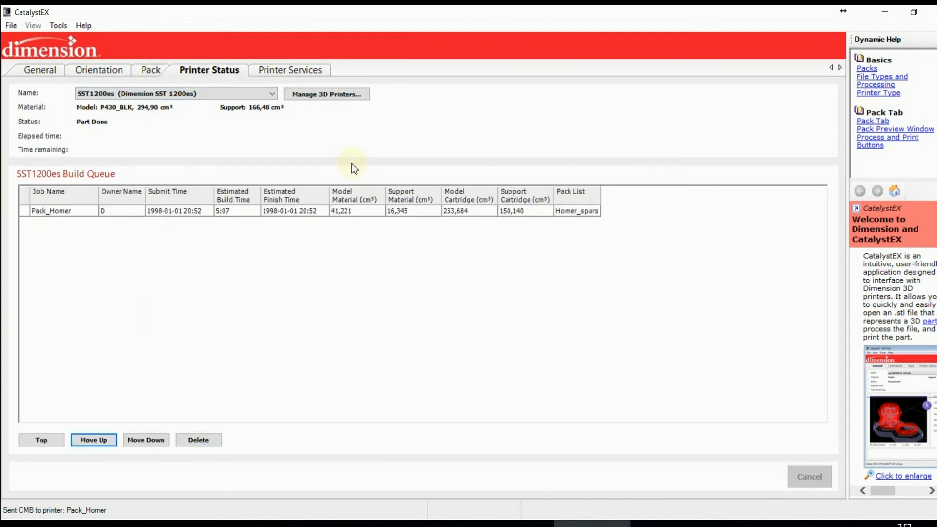
pyautogui.click(53, 214)
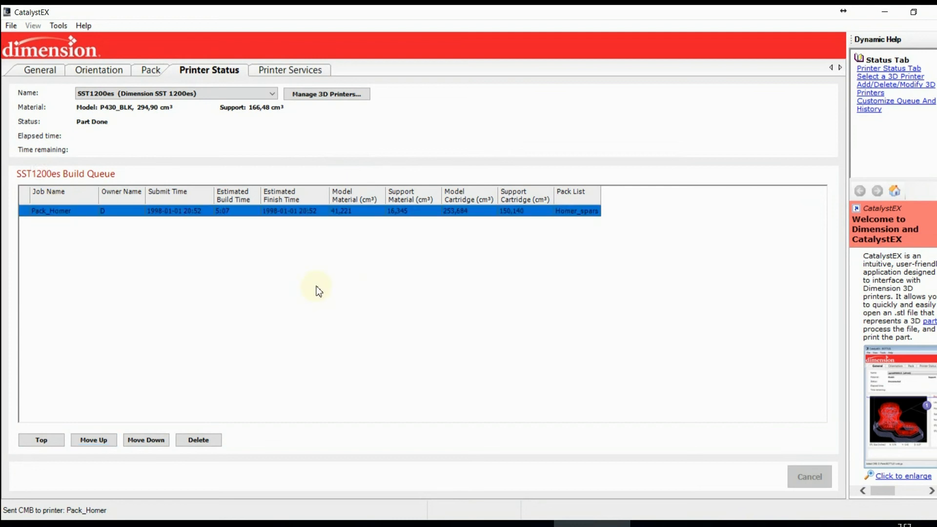